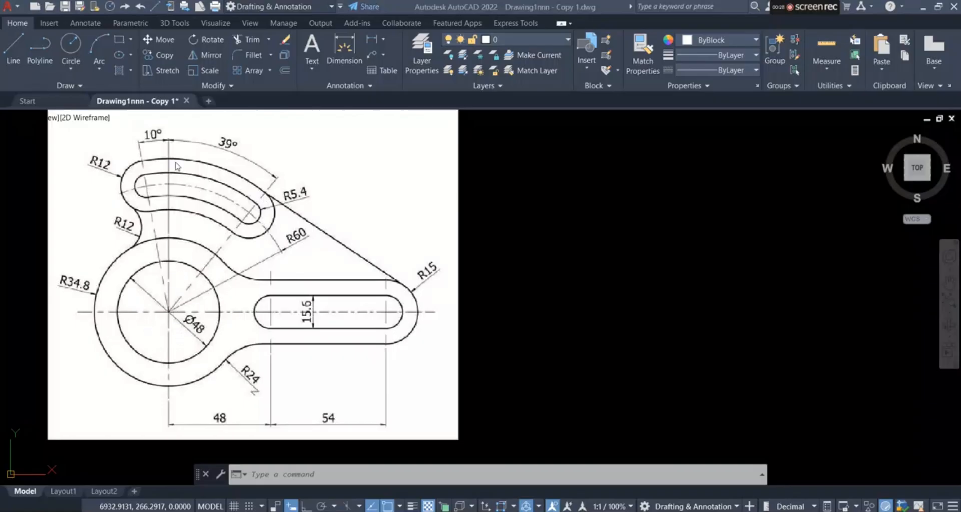
# - Turn on orthogonal cursor restriction and draw a long vertical centre line in the empty area beside the reference image
pyautogui.click(15, 46)
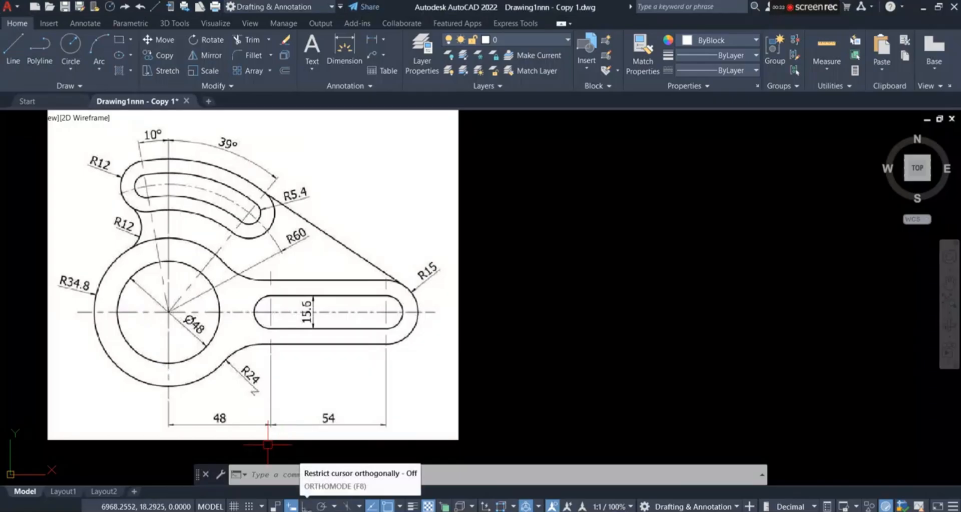
pyautogui.click(306, 507)
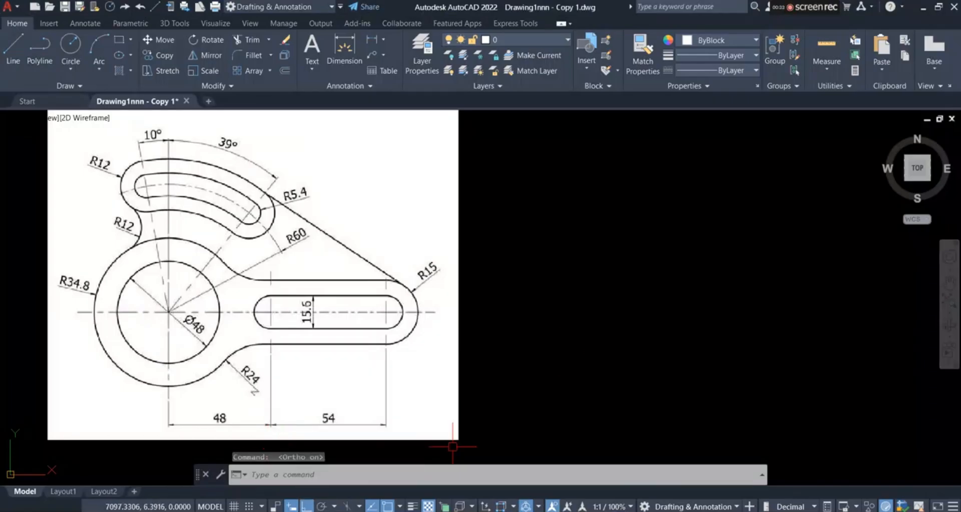
pyautogui.click(13, 48)
pyautogui.click(661, 123)
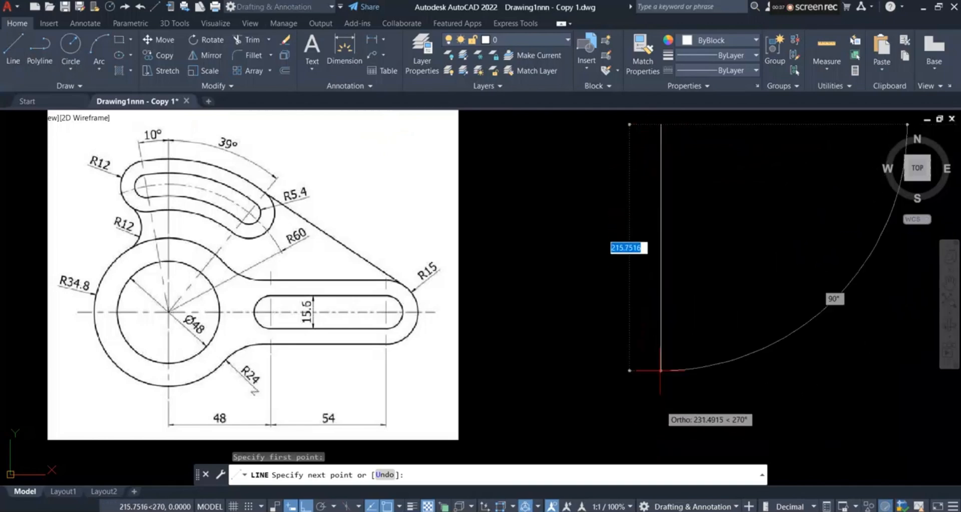
pyautogui.rightClick(759, 307)
pyautogui.click(795, 328)
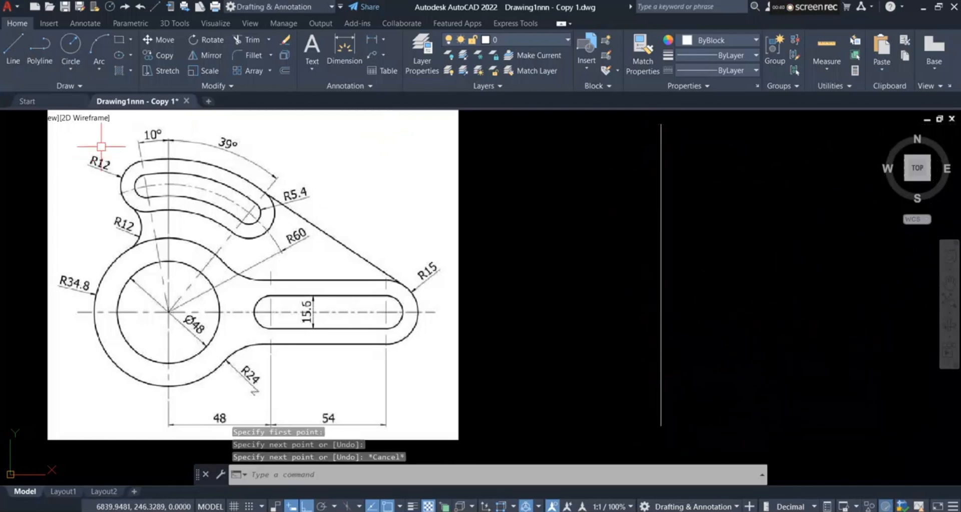
# - Draw a horizontal centre line crossing the vertical line near its middle
pyautogui.click(13, 48)
pyautogui.click(494, 271)
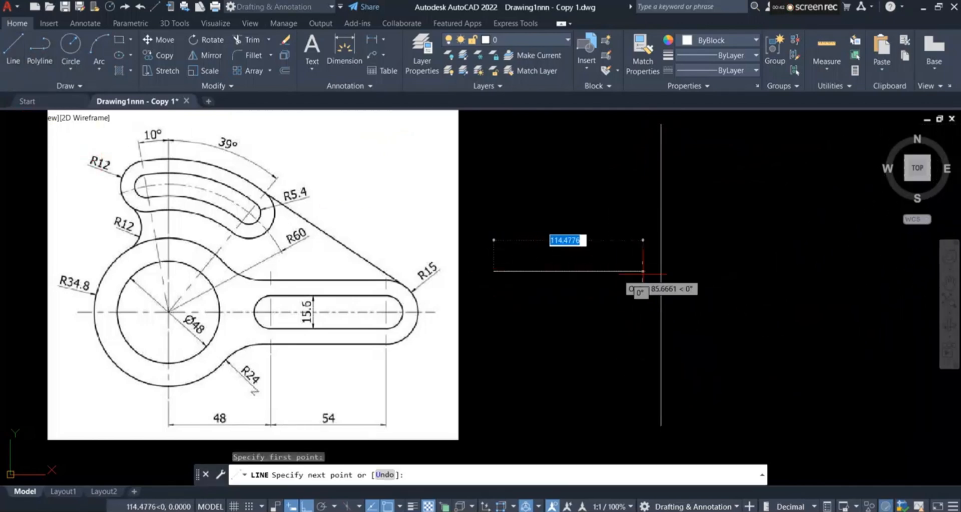
pyautogui.click(821, 271)
pyautogui.rightClick(821, 205)
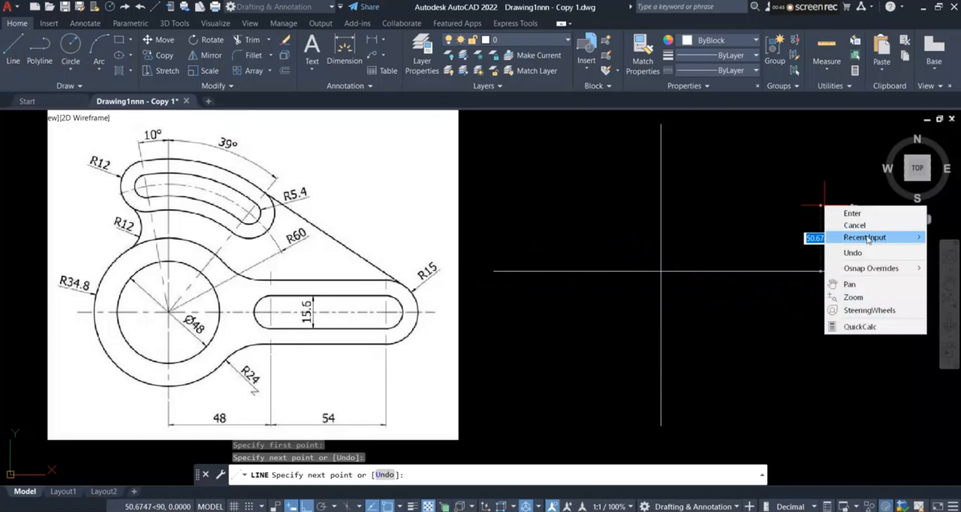
pyautogui.click(826, 212)
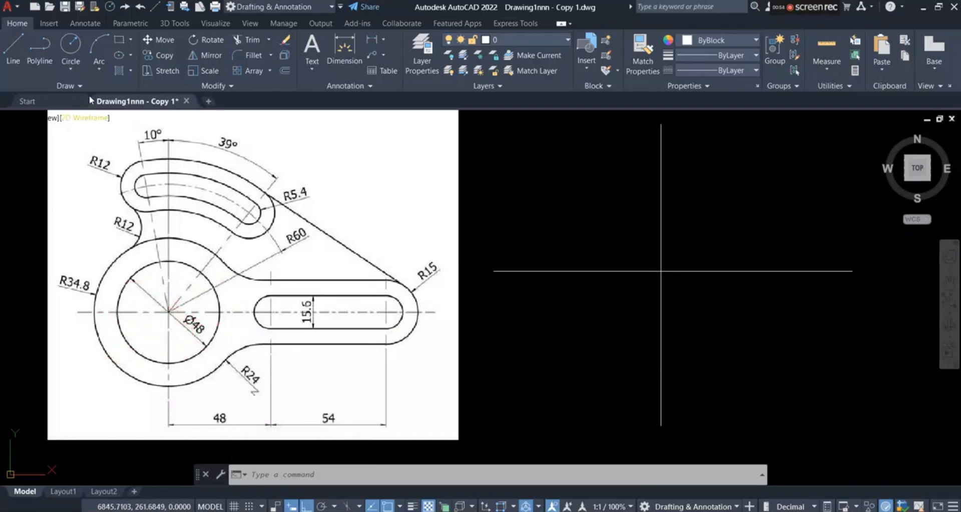
# - Enable the Center and Intersection object snaps and draw a 48 mm diameter circle centred where the two centre lines cross
pyautogui.click(72, 71)
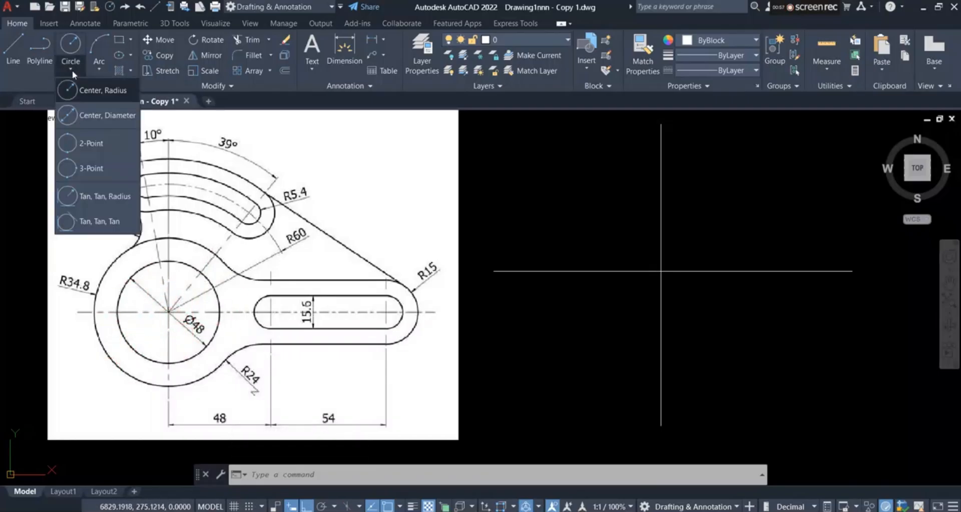
pyautogui.click(107, 119)
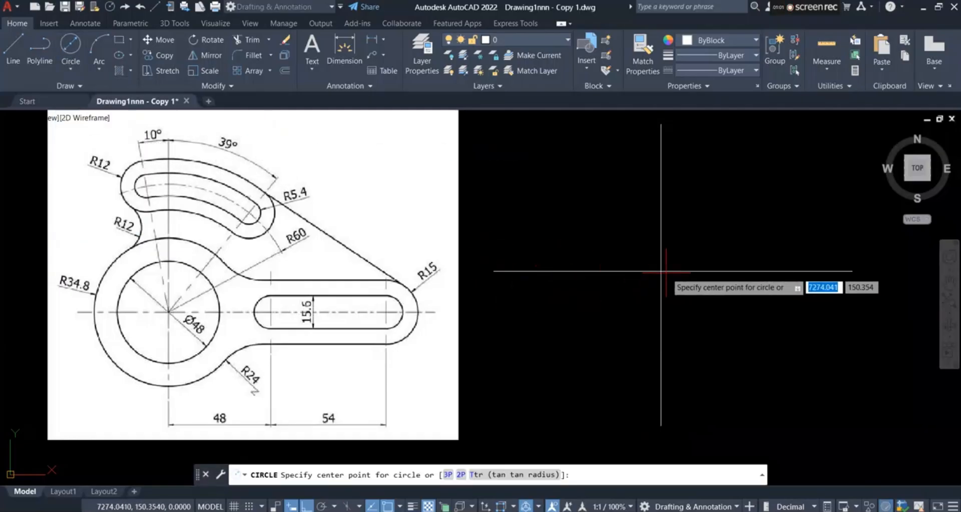
pyautogui.click(400, 507)
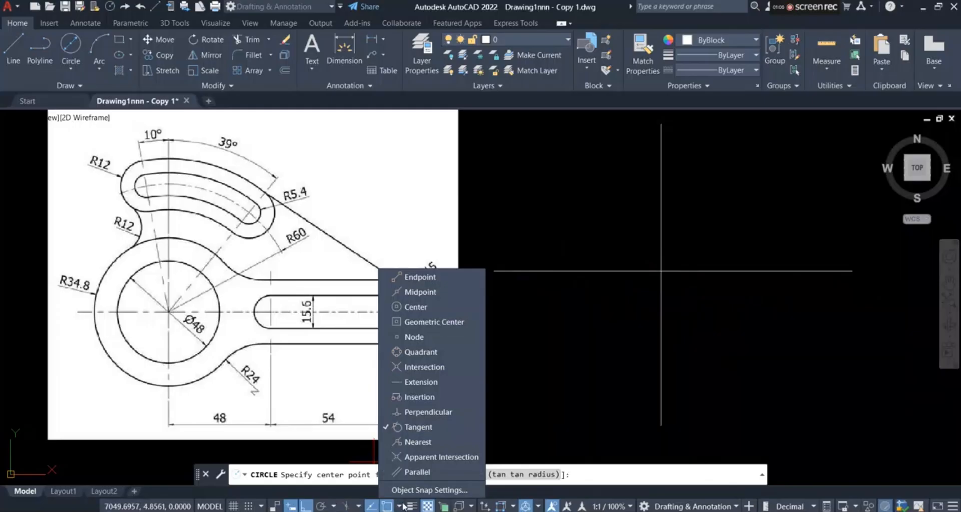
pyautogui.click(409, 308)
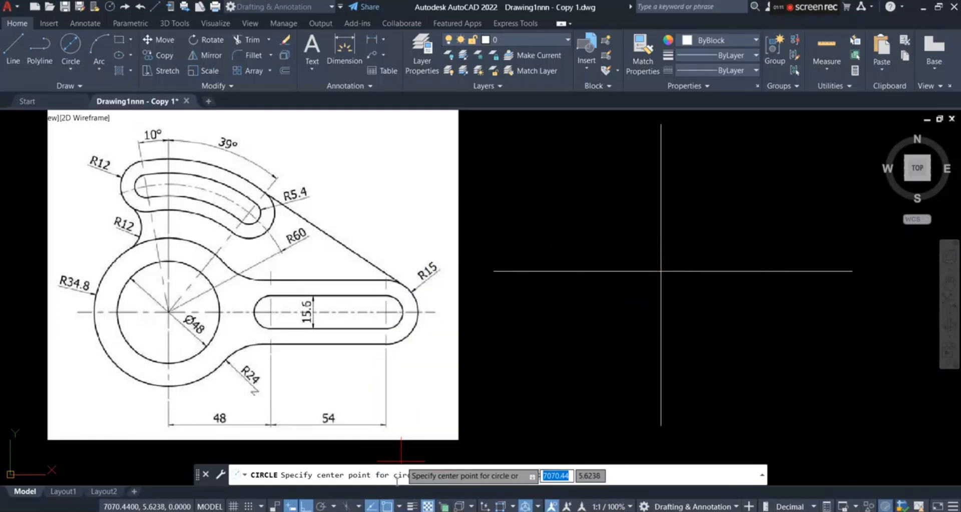
pyautogui.click(400, 508)
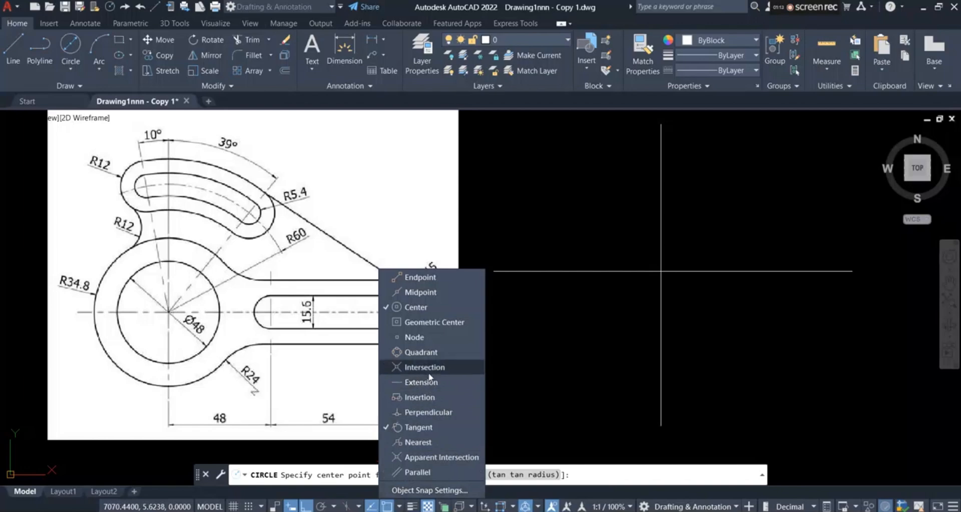
pyautogui.click(661, 271)
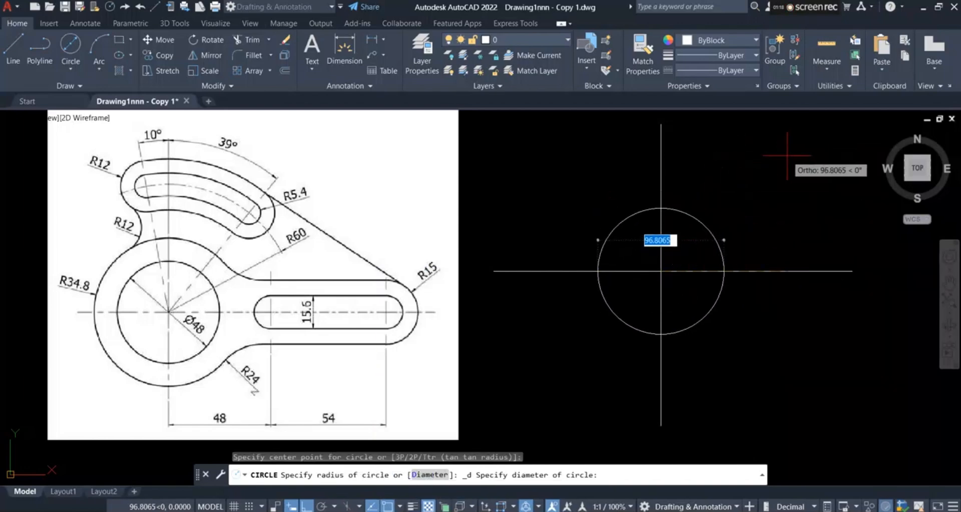
pyautogui.write('48')
pyautogui.press('Return')
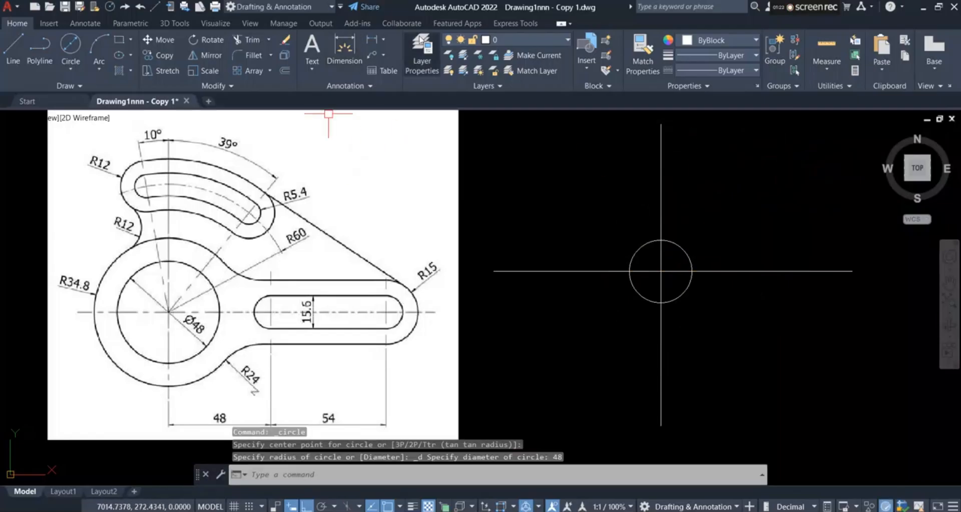
# - Add a diameter dimension to the circle, placing its text outside toward the upper right
pyautogui.click(384, 39)
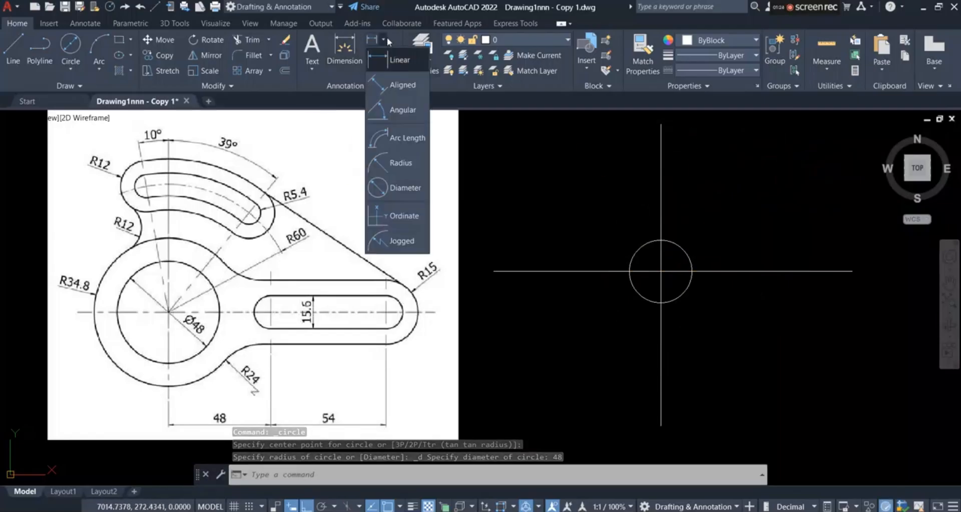
pyautogui.click(400, 187)
pyautogui.click(690, 259)
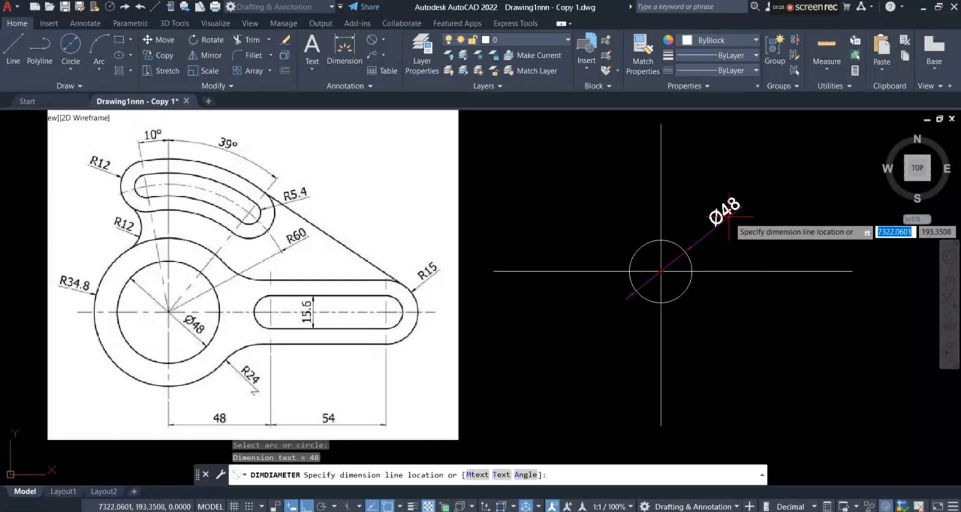
pyautogui.click(758, 207)
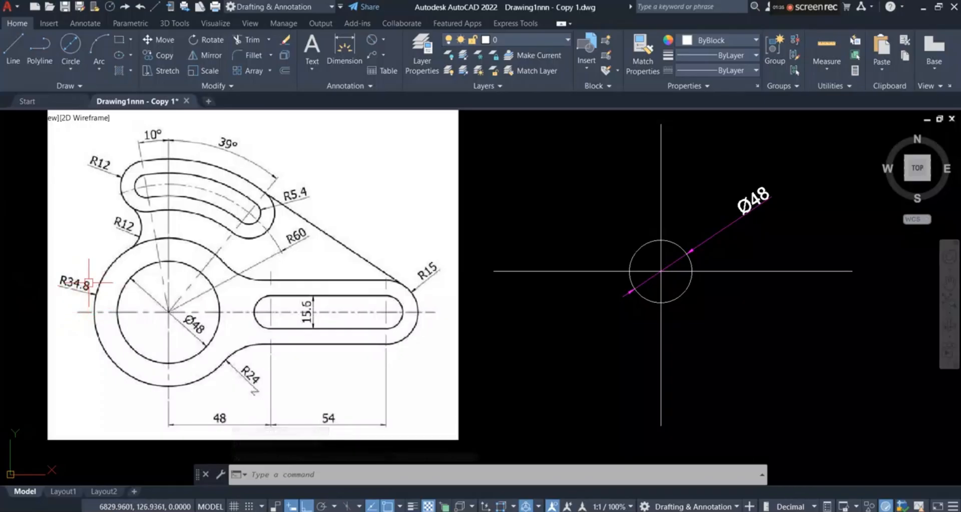
# - Draw a concentric circle of radius 34.8 mm around the first circle, centred on the centre line crossing
pyautogui.click(72, 69)
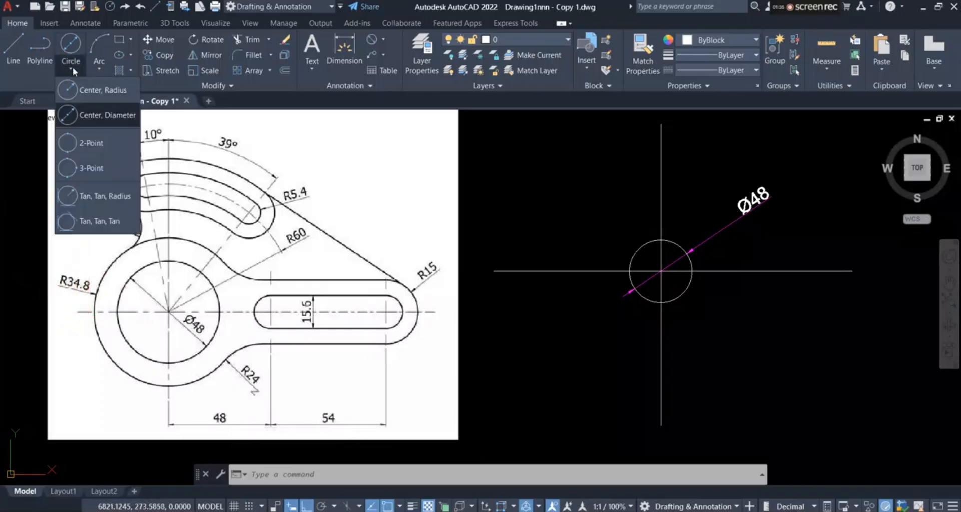
pyautogui.click(95, 91)
pyautogui.click(660, 272)
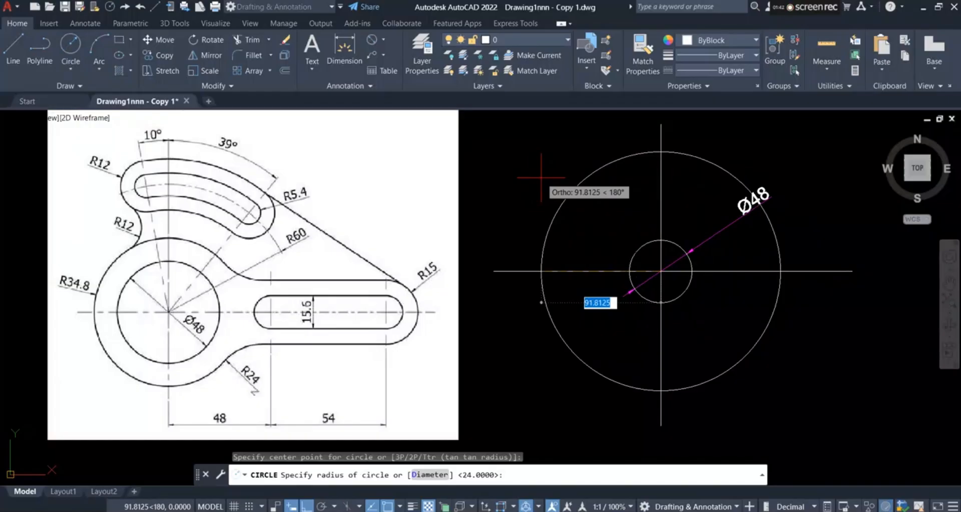
pyautogui.write('34.8')
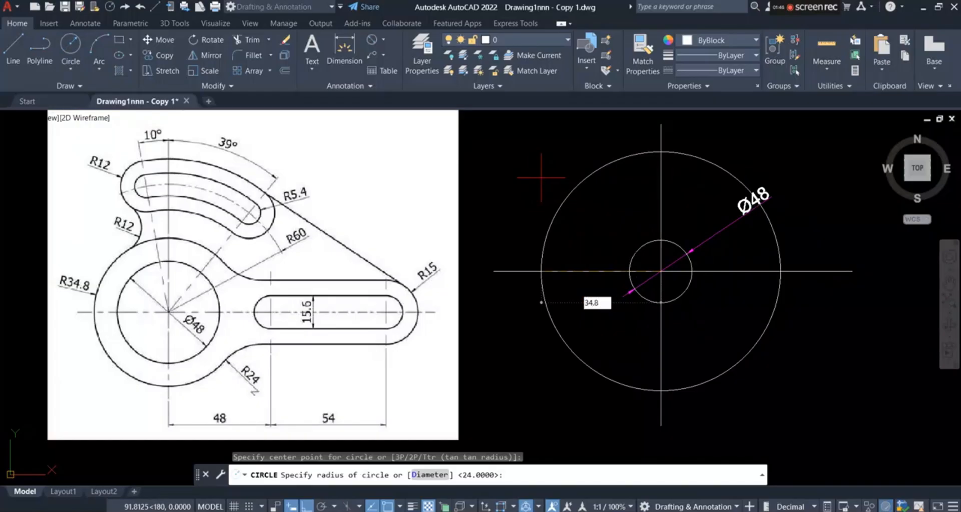
pyautogui.press('Return')
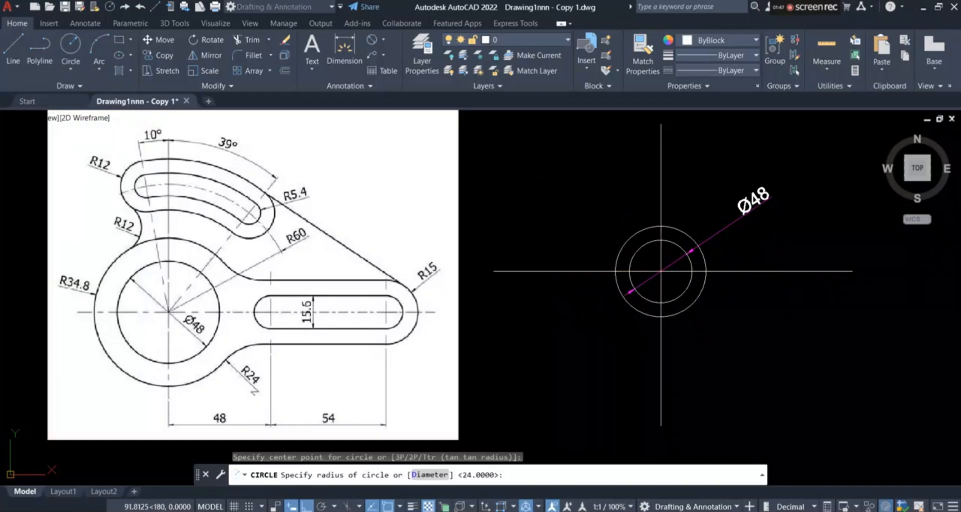
# - Add a radius dimension to the outer circle, placing its text just below the diameter dimension
pyautogui.scroll(3, 700, 272)
pyautogui.scroll(-3, 545, 242)
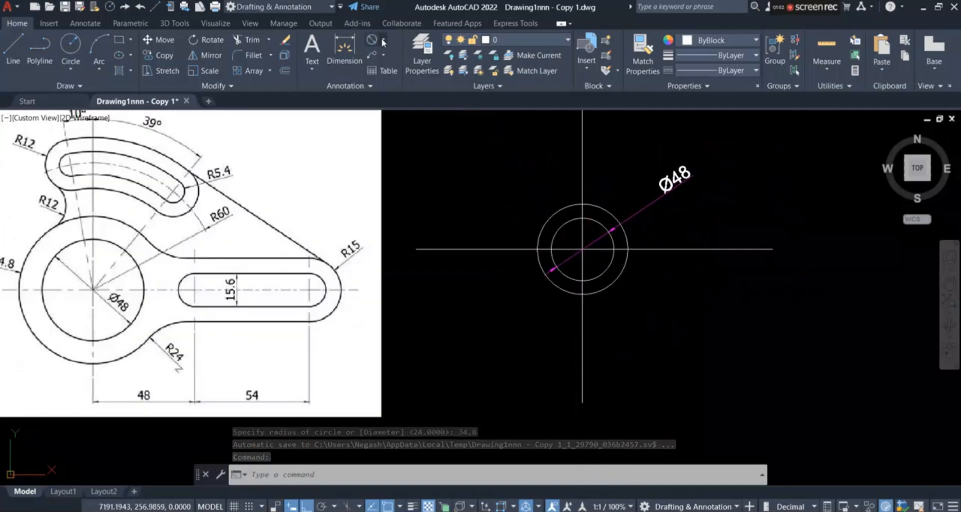
pyautogui.click(382, 40)
pyautogui.click(402, 165)
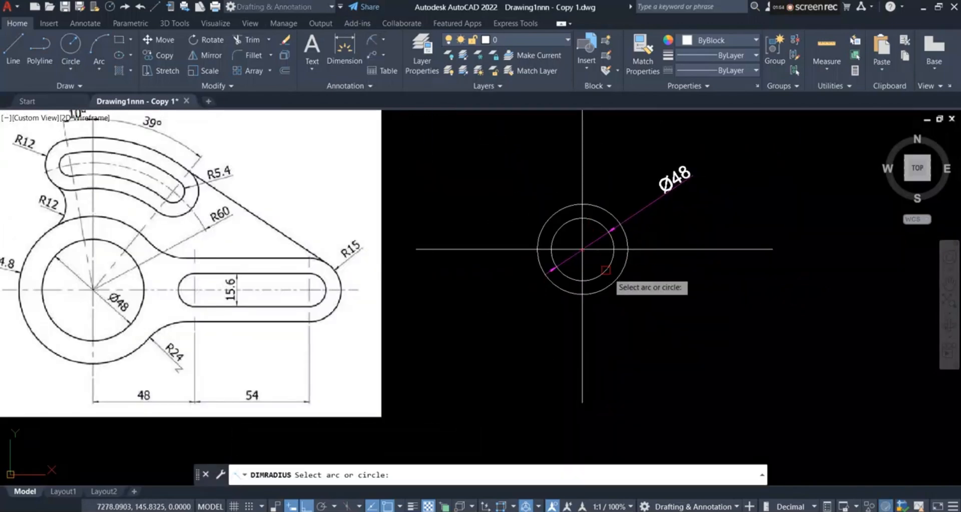
pyautogui.click(620, 270)
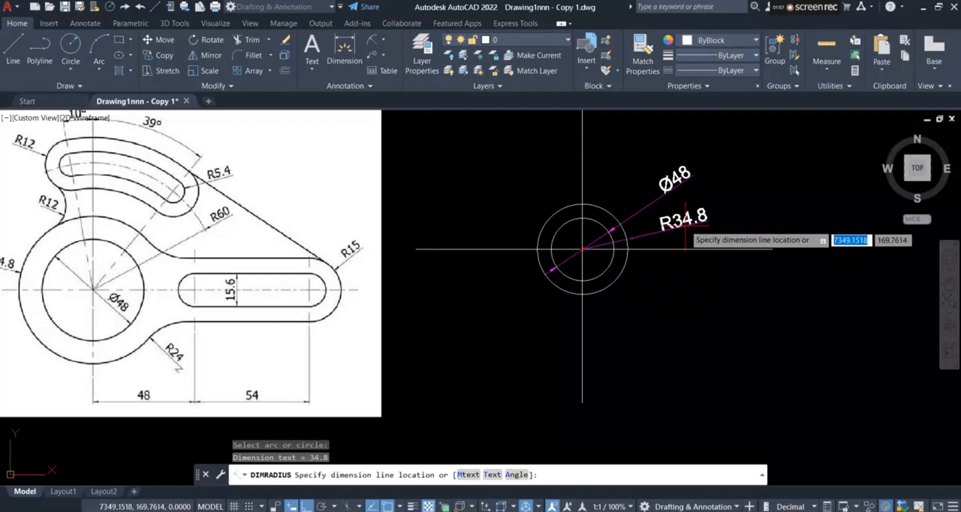
pyautogui.click(684, 236)
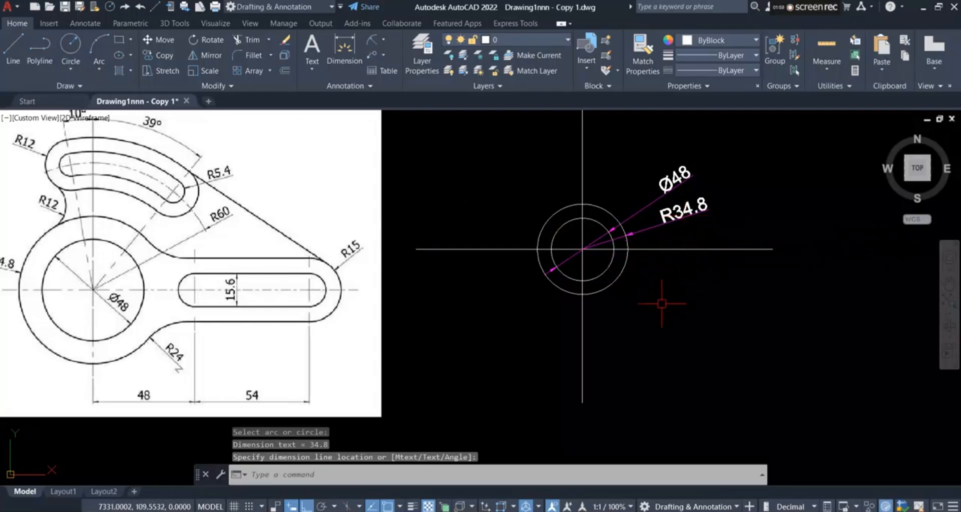
# - Erase the diameter and radius dimensions from the two circles
pyautogui.click(631, 215)
pyautogui.click(640, 232)
pyautogui.press('Delete')
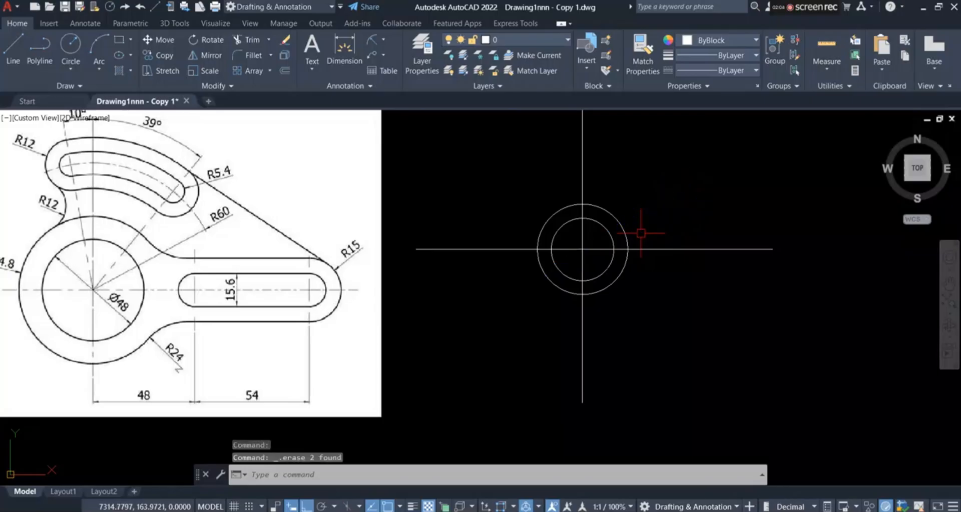
# - Examine the reference drawing's horizontal slot for its width, end radius and centre distances from the main circle
pyautogui.scroll(-2, 641, 232)
pyautogui.scroll(2, 640, 233)
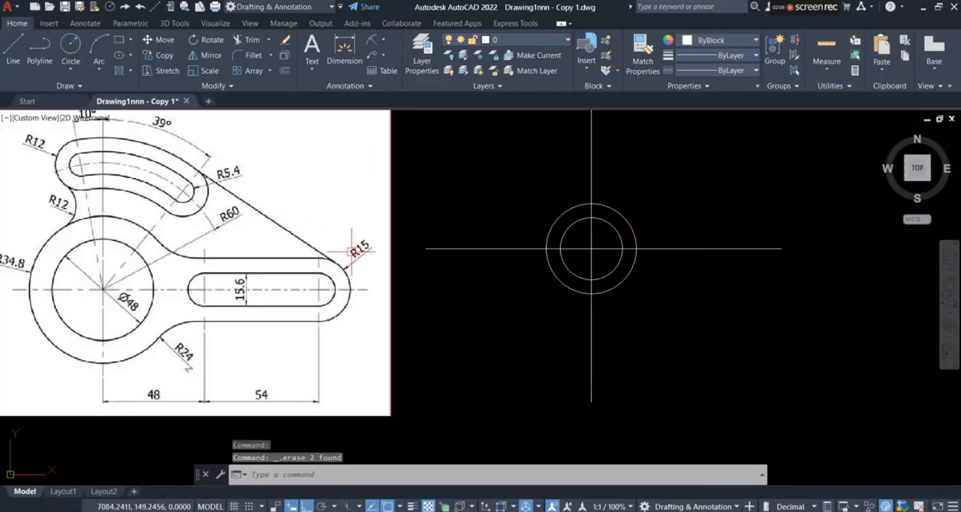
pyautogui.scroll(-2, 190, 304)
pyautogui.scroll(8, 191, 320)
pyautogui.scroll(-6, 240, 293)
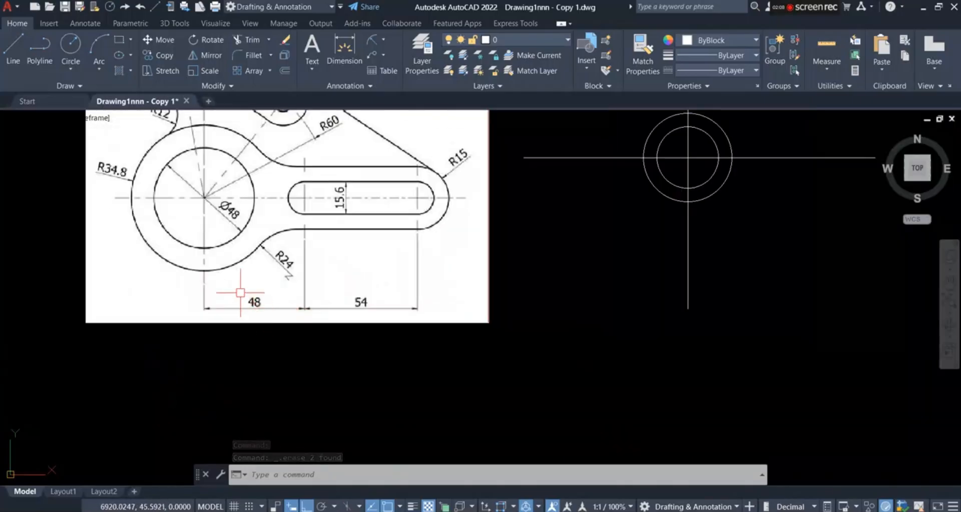
pyautogui.scroll(4, 240, 293)
pyautogui.scroll(-4, 236, 300)
pyautogui.scroll(2, 310, 242)
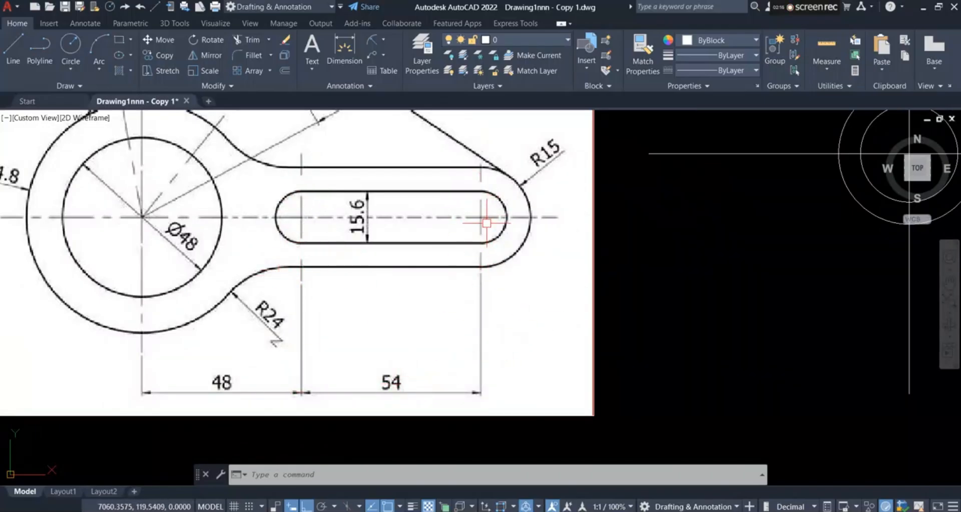
pyautogui.scroll(-2, 317, 280)
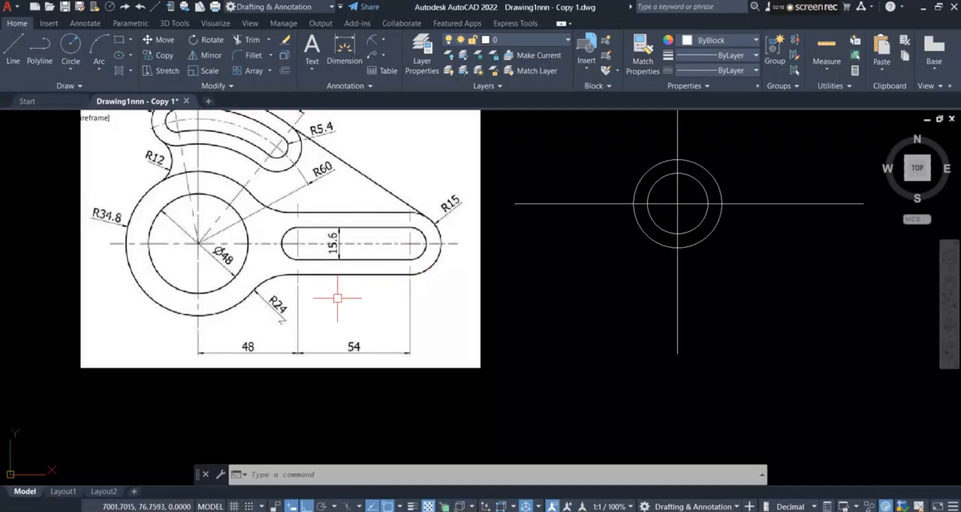
pyautogui.scroll(2, 540, 271)
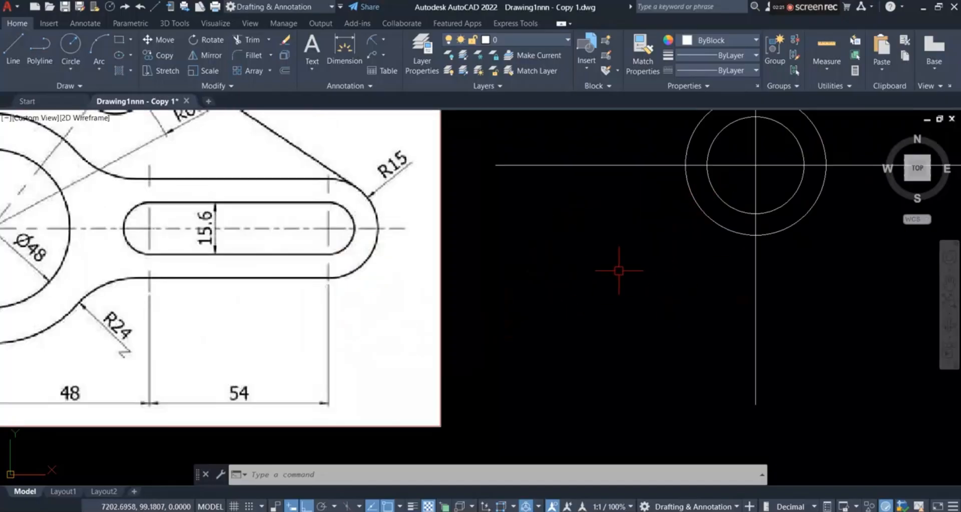
pyautogui.scroll(-4, 551, 271)
pyautogui.scroll(4, 683, 211)
pyautogui.scroll(-2, 508, 288)
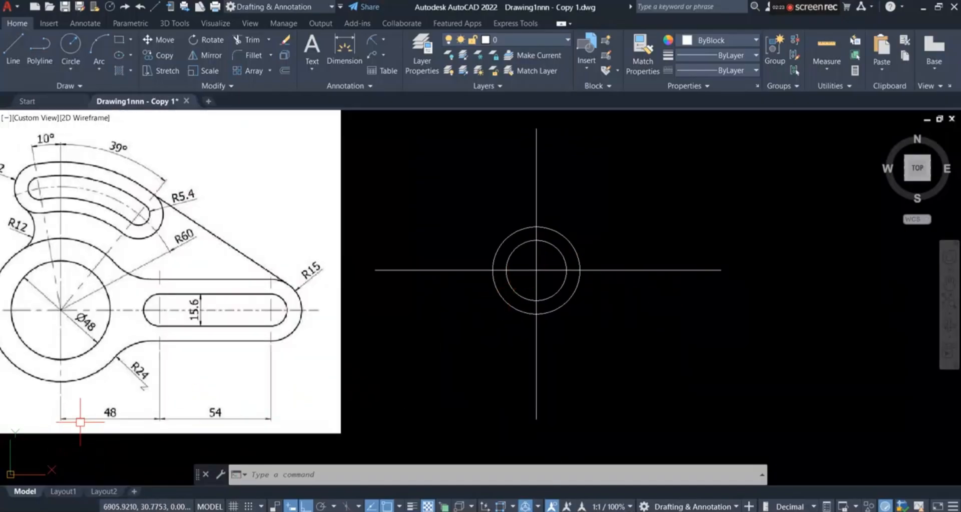
pyautogui.scroll(2, 686, 146)
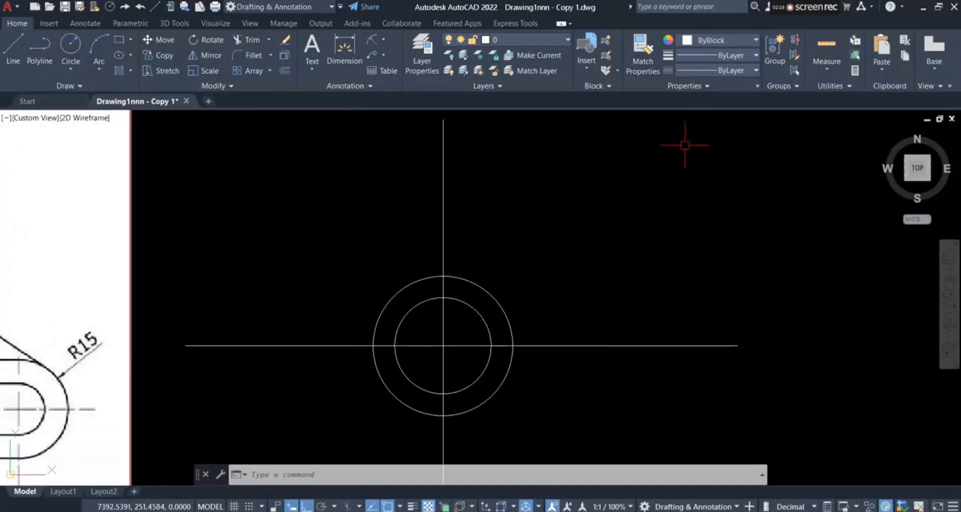
# - Offset the vertical centre line 48 mm to the right, and offset that new line another 54 mm to the right
pyautogui.click(284, 70)
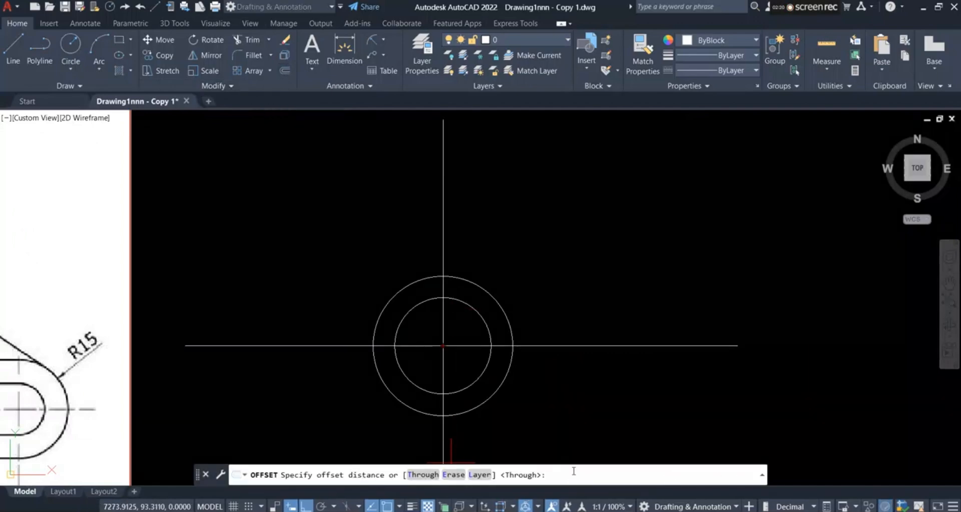
pyautogui.write('48')
pyautogui.press('Return')
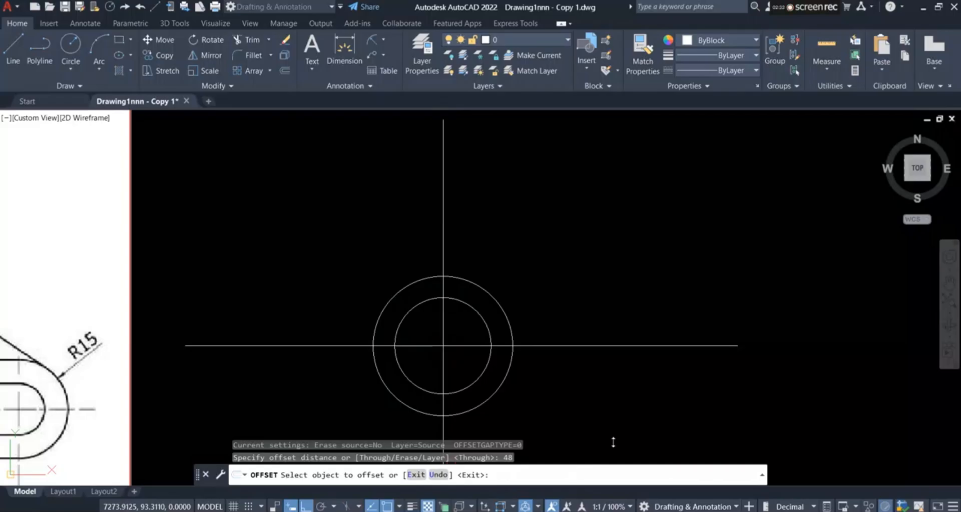
pyautogui.scroll(-3, 553, 377)
pyautogui.scroll(2, 210, 367)
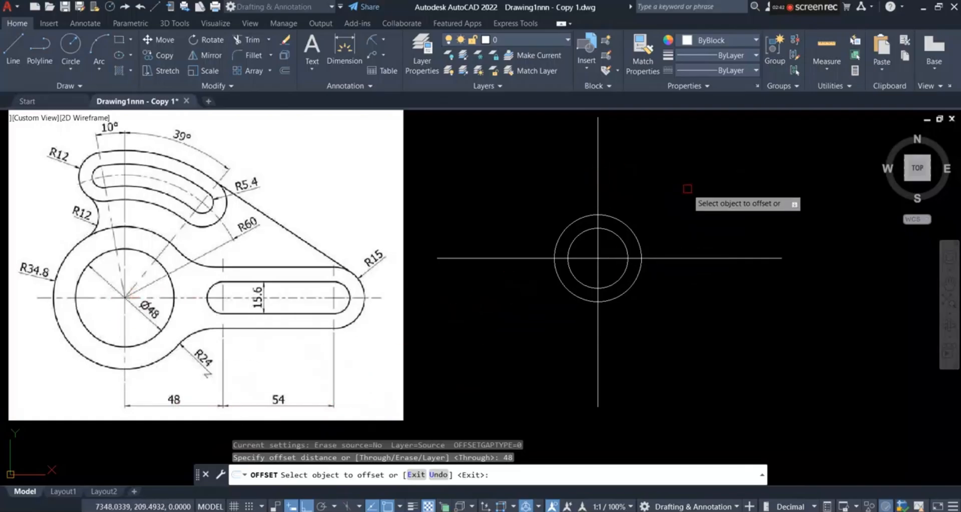
pyautogui.click(598, 182)
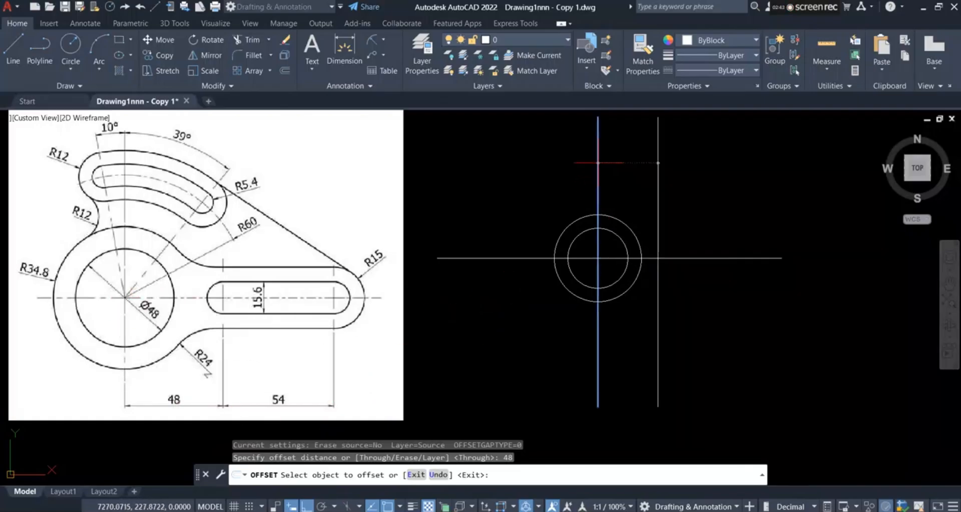
pyautogui.click(698, 182)
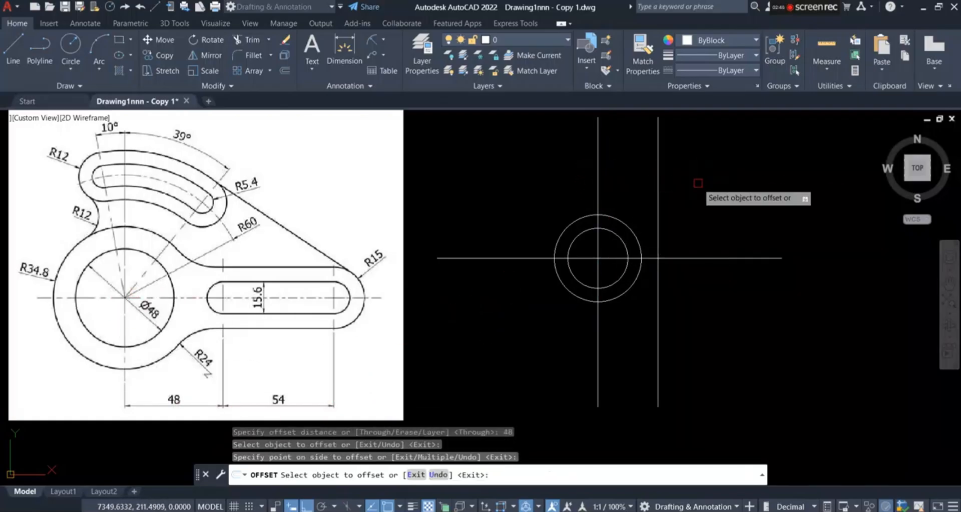
pyautogui.click(658, 193)
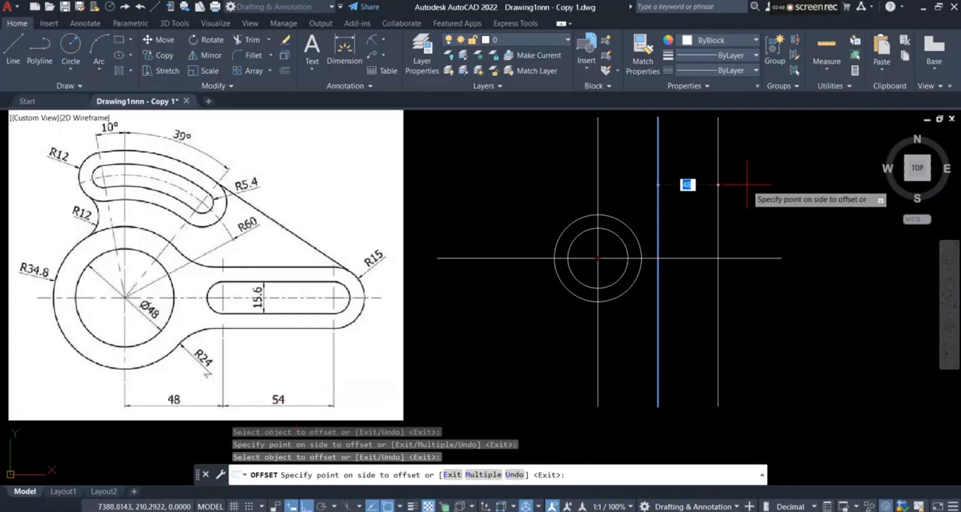
pyautogui.press('Return')
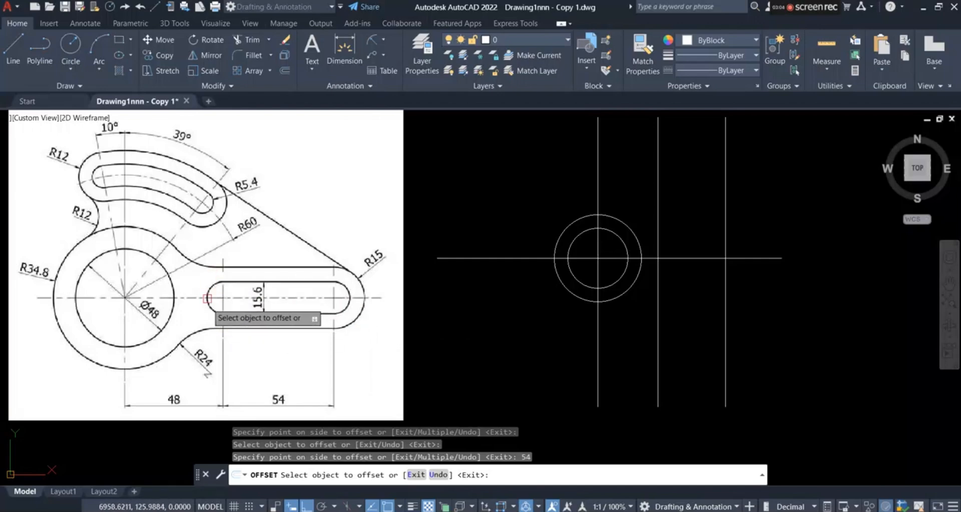
# - Draw a circle of diameter 15.6 mm centred where the first offset line crosses the horizontal centre line
pyautogui.scroll(5, 264, 301)
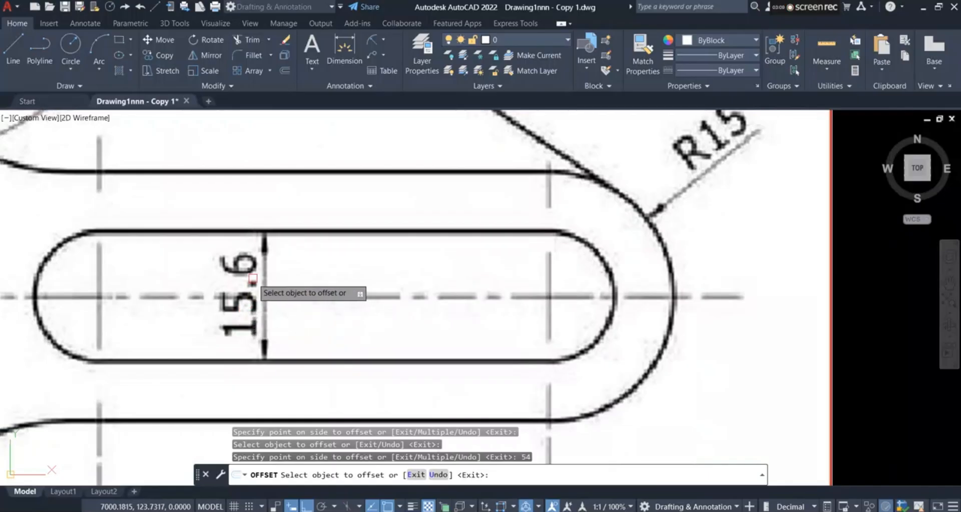
pyautogui.scroll(-4, 253, 279)
pyautogui.scroll(3, 290, 273)
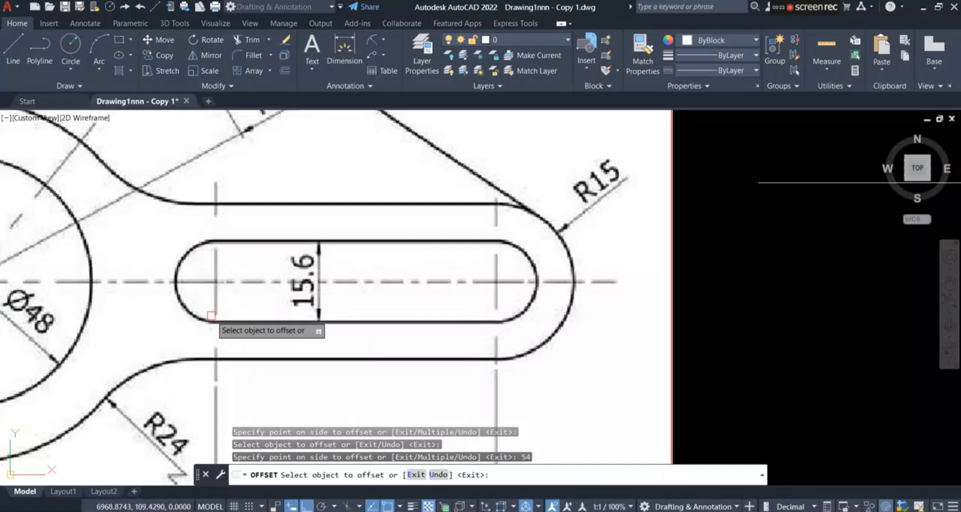
pyautogui.scroll(-4, 311, 285)
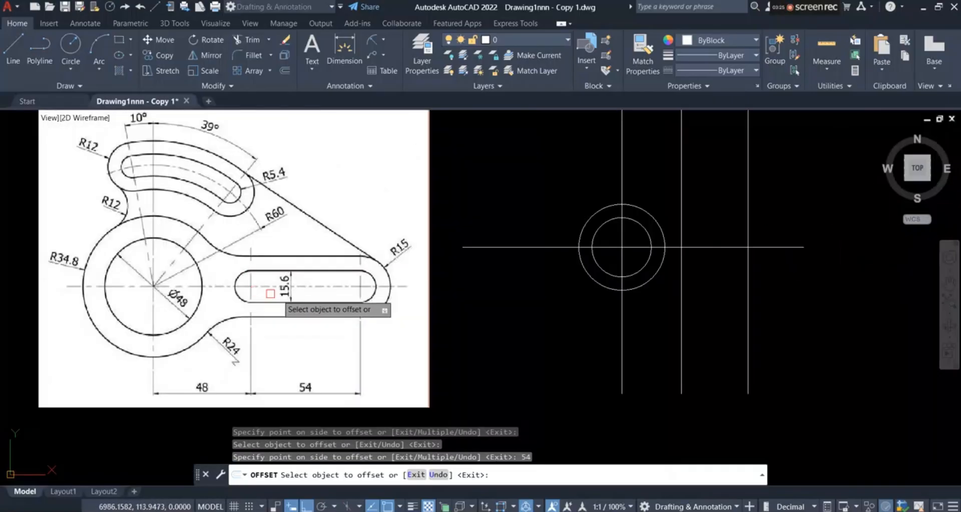
pyautogui.scroll(2, 293, 294)
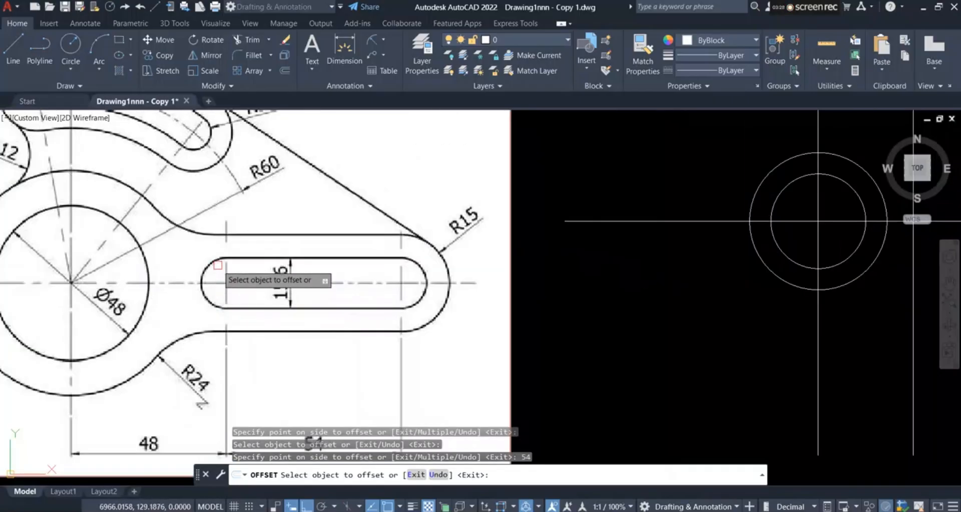
pyautogui.scroll(-2, 316, 299)
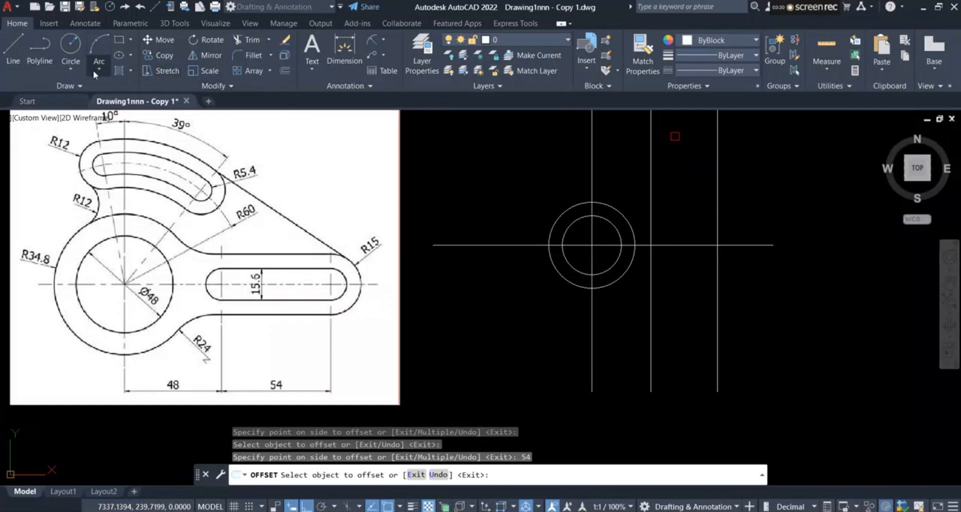
pyautogui.click(70, 70)
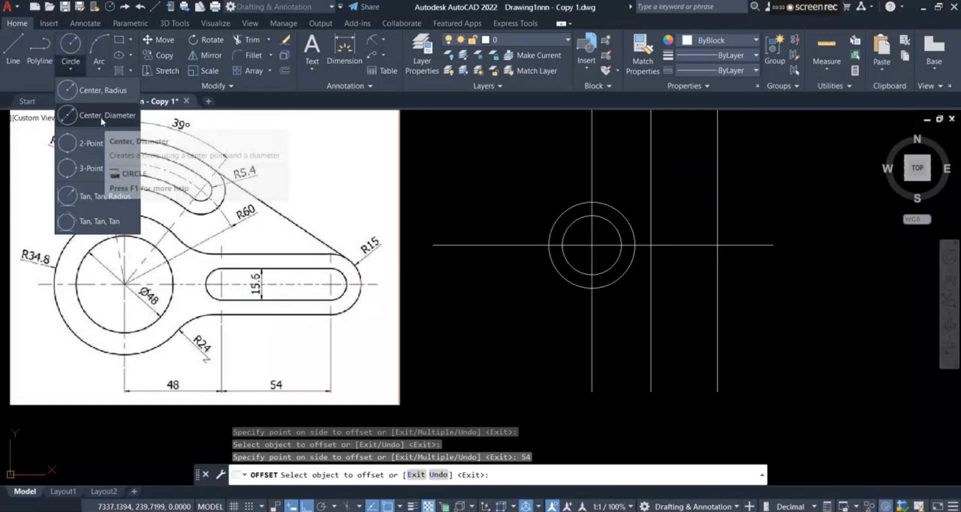
pyautogui.click(101, 116)
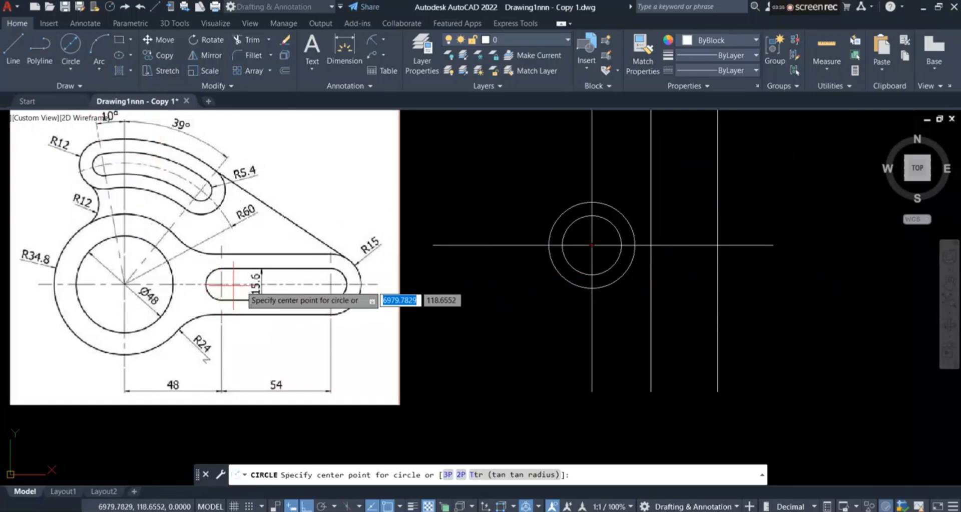
pyautogui.scroll(4, 635, 255)
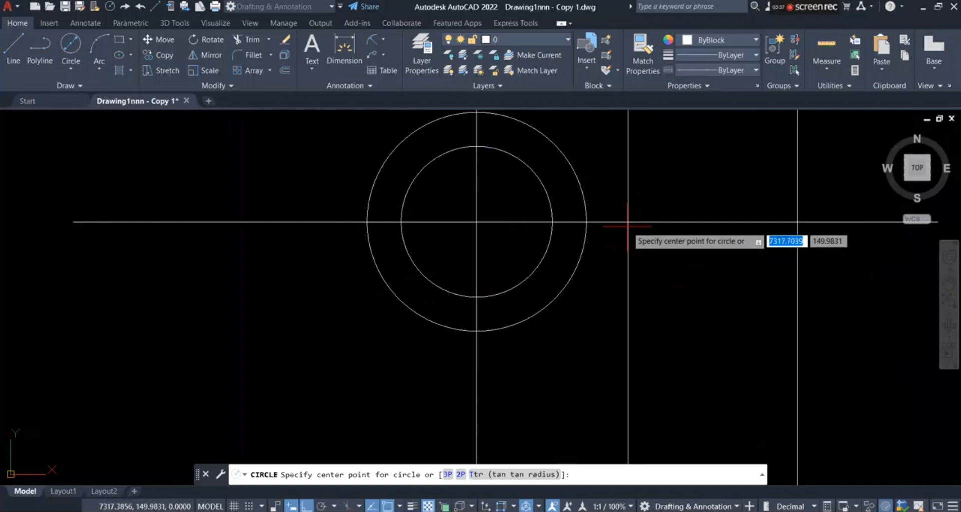
pyautogui.click(628, 223)
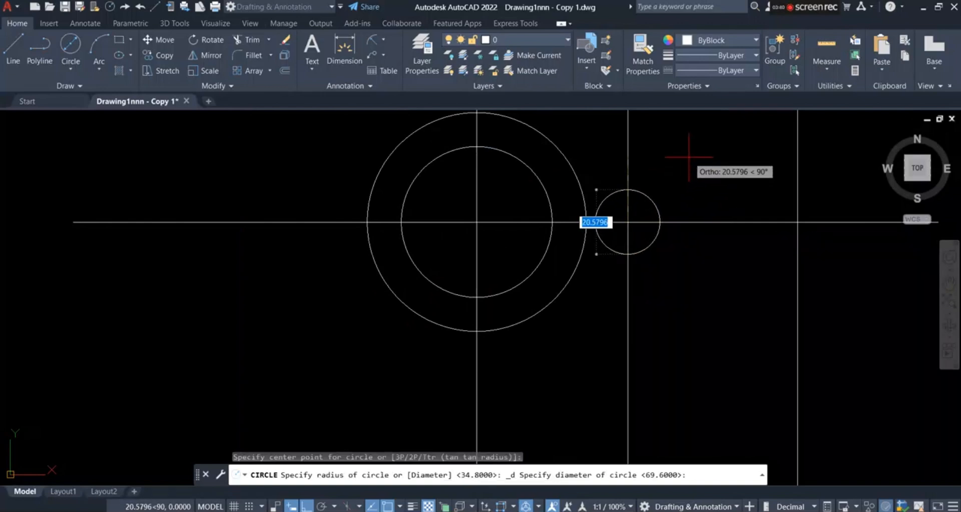
pyautogui.write('15.6')
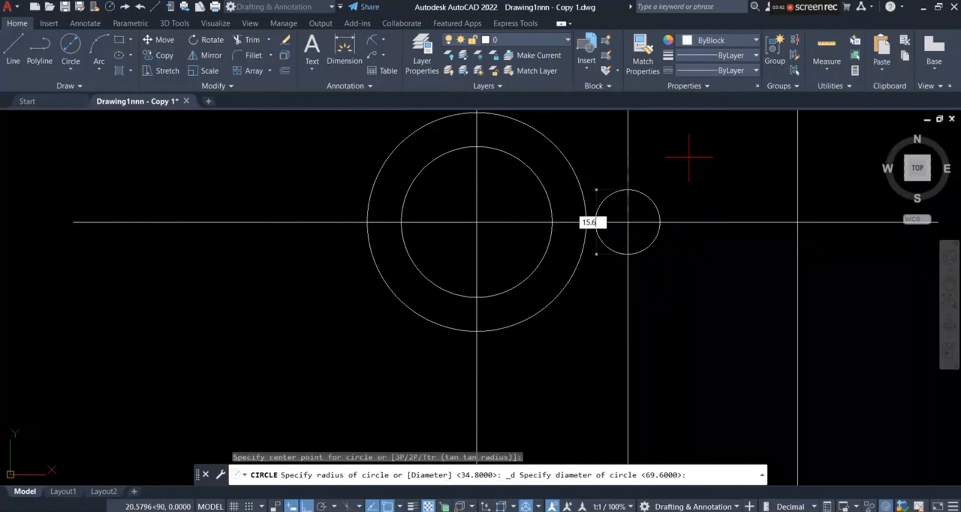
pyautogui.press('Return')
pyautogui.scroll(-4, 690, 158)
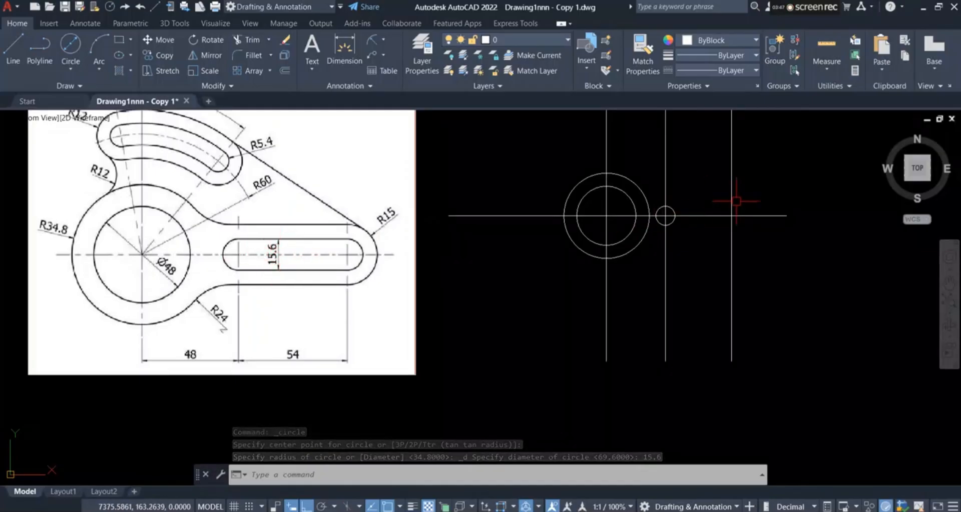
# - Copy the 15.6 mm circle from its centre to the crossing of the second offset line and the horizontal centre line
pyautogui.scroll(4, 725, 203)
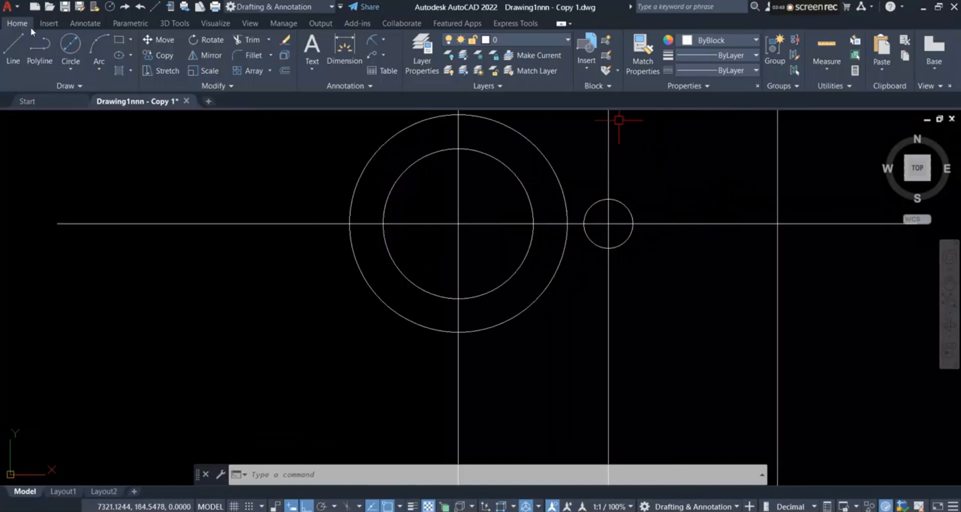
pyautogui.click(633, 213)
pyautogui.write('co')
pyautogui.press('space')
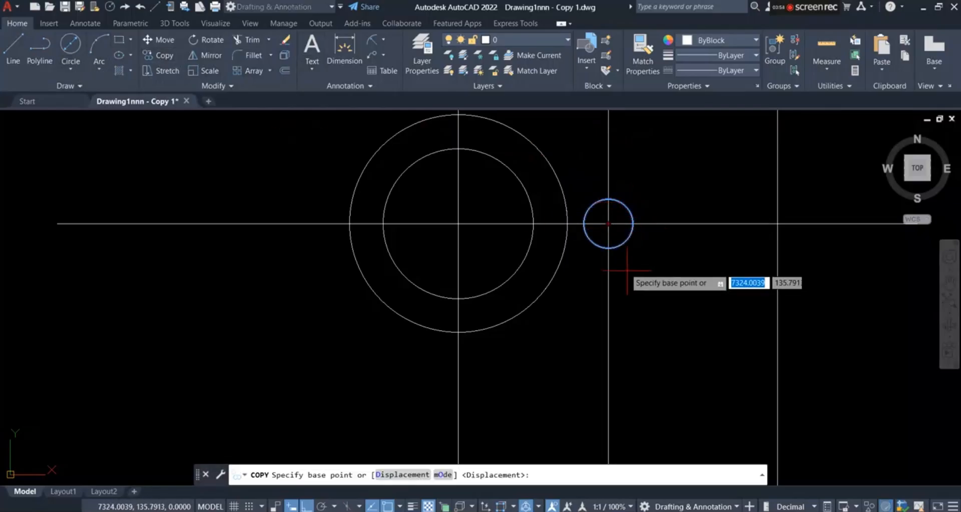
pyautogui.click(607, 224)
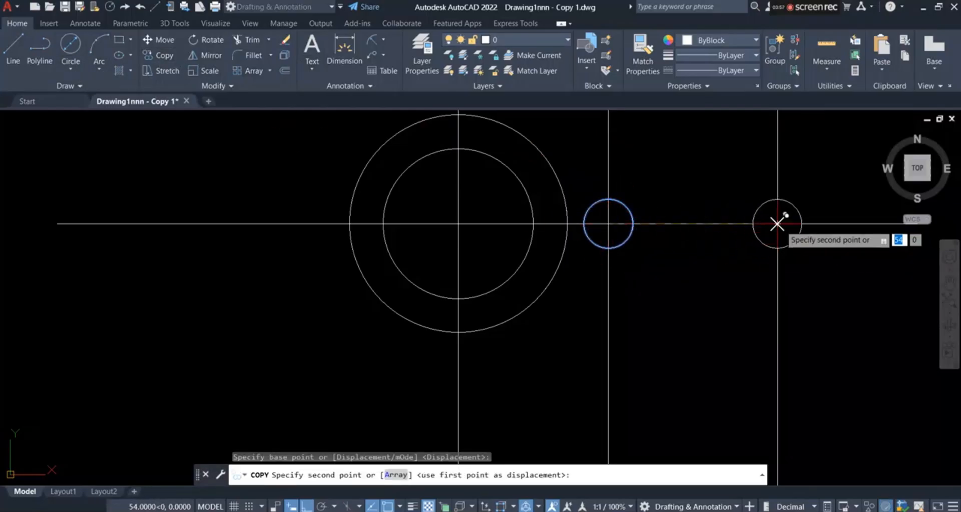
pyautogui.click(776, 223)
pyautogui.rightClick(776, 298)
pyautogui.click(796, 311)
pyautogui.scroll(-4, 634, 315)
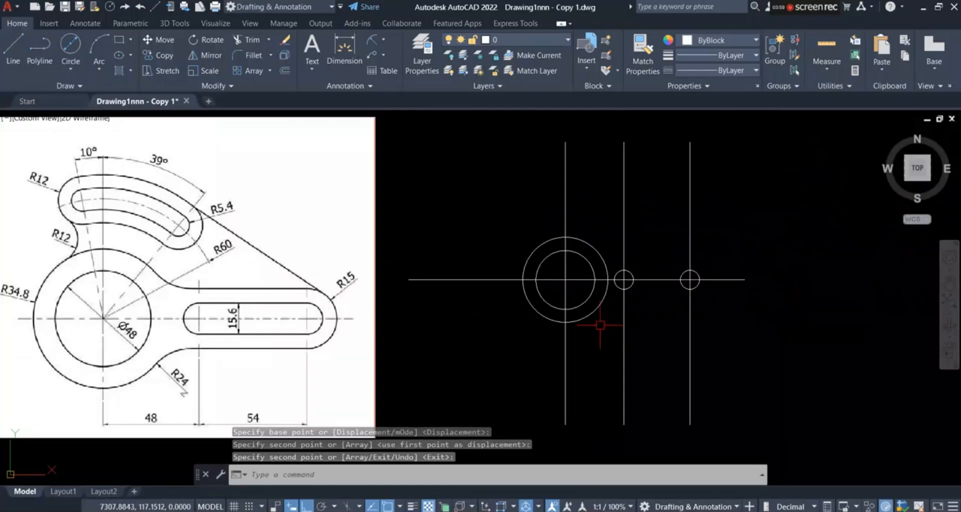
# - Draw a circle of radius 15 mm concentric with the copied small circle at the arm's far end
pyautogui.scroll(2, 292, 335)
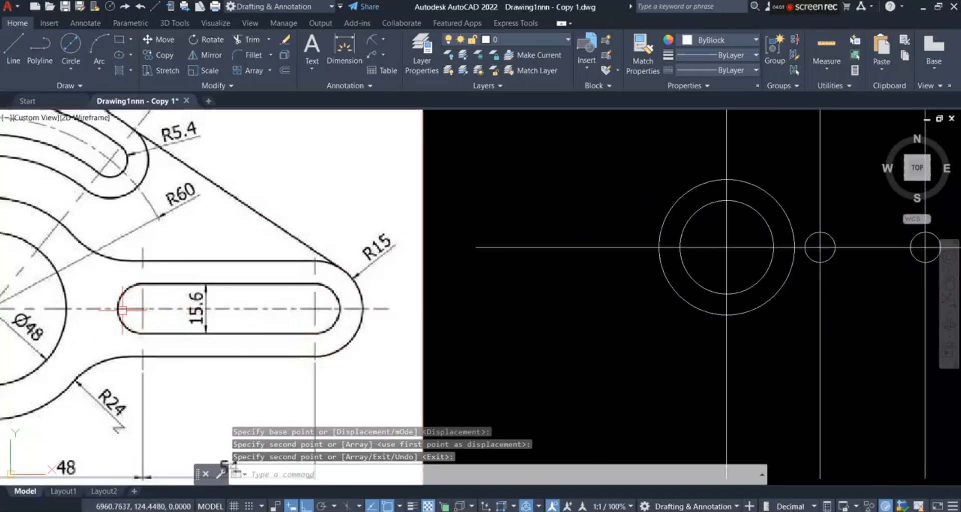
pyautogui.scroll(-3, 345, 318)
pyautogui.scroll(3, 345, 319)
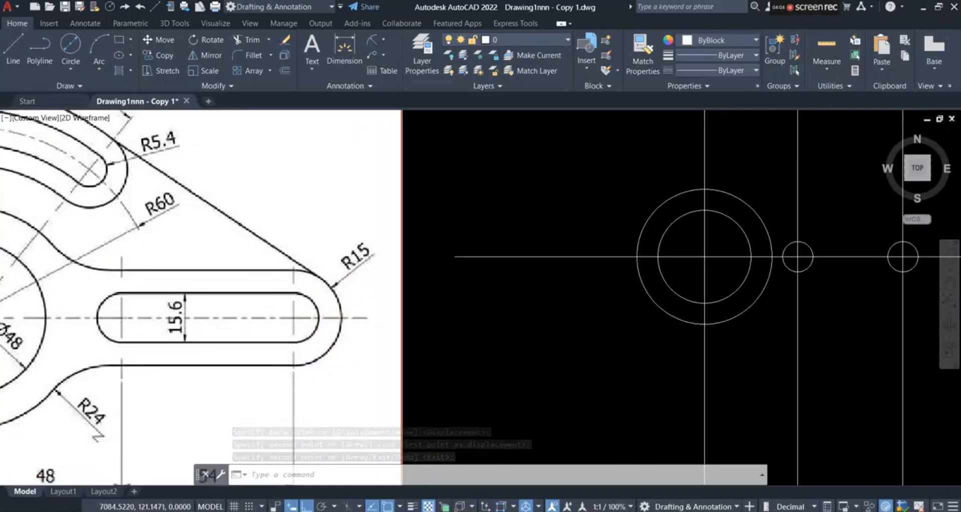
pyautogui.scroll(2, 345, 318)
pyautogui.scroll(-2, 353, 242)
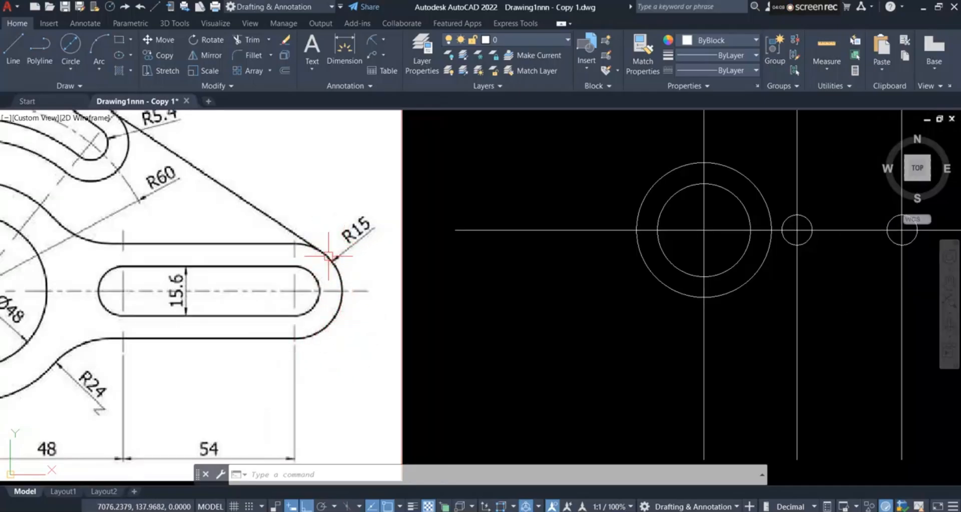
pyautogui.scroll(-2, 324, 248)
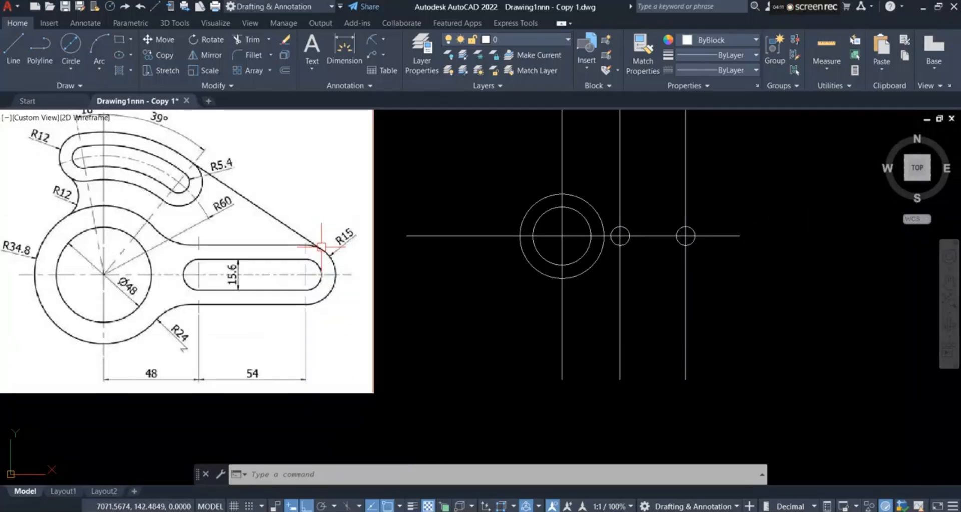
pyautogui.click(71, 73)
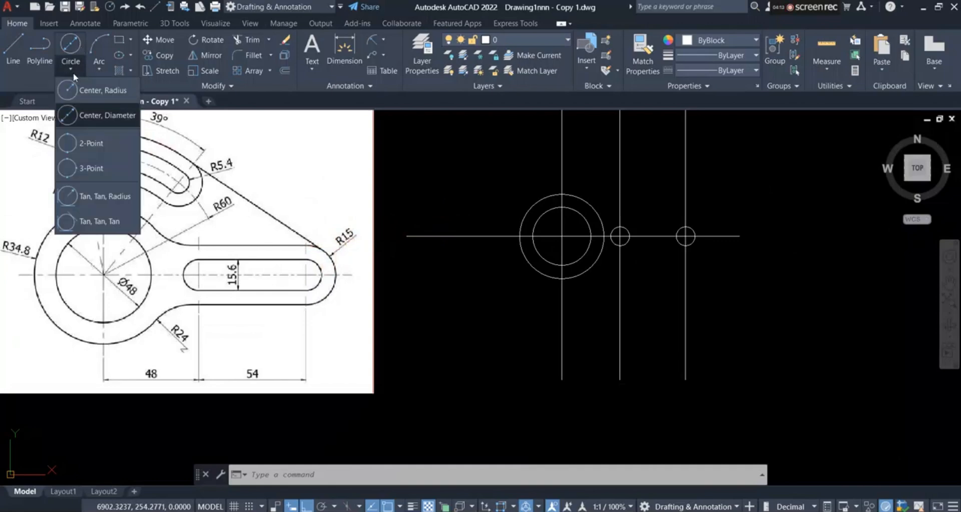
pyautogui.click(90, 90)
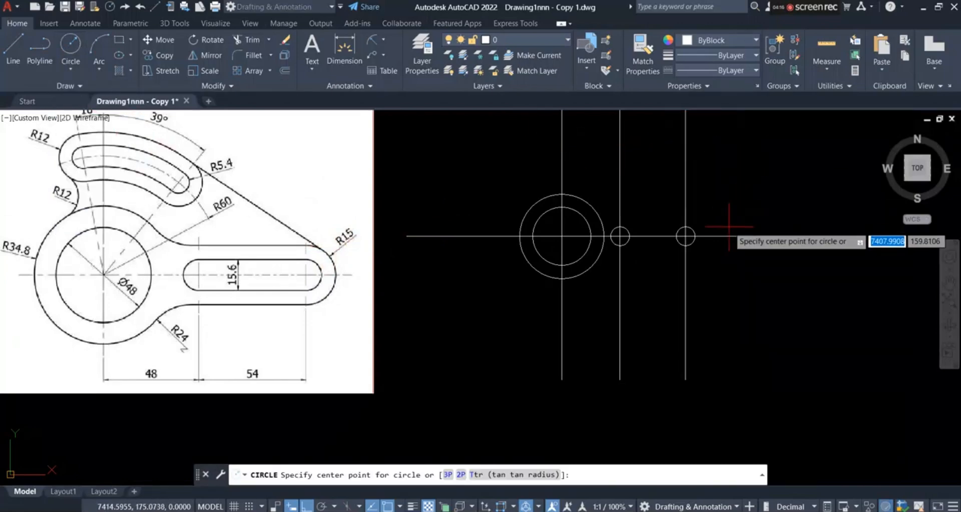
pyautogui.scroll(5, 705, 218)
pyautogui.click(630, 291)
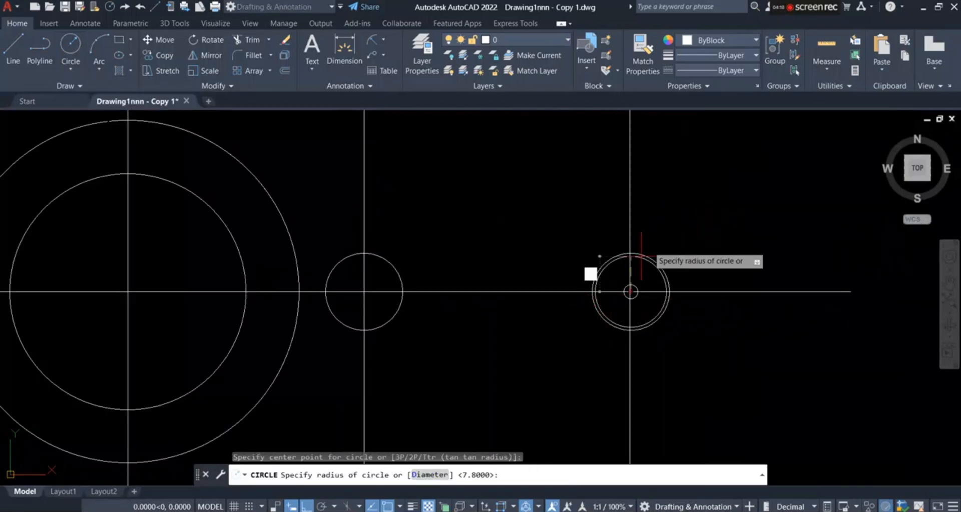
pyautogui.write('15')
pyautogui.press('Return')
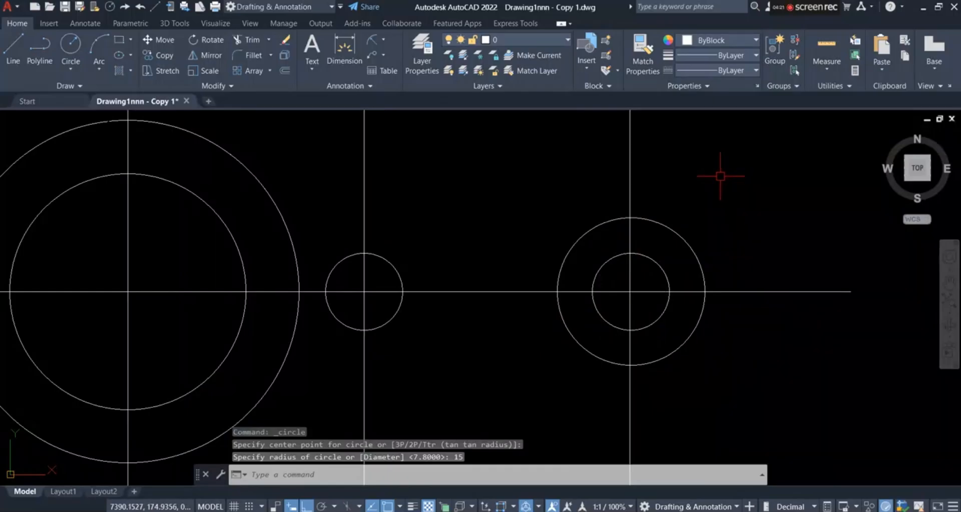
# - Draw a horizontal line from the top of the R15 circle towards the large circles, ending just past the near small circle
pyautogui.scroll(-5, 722, 176)
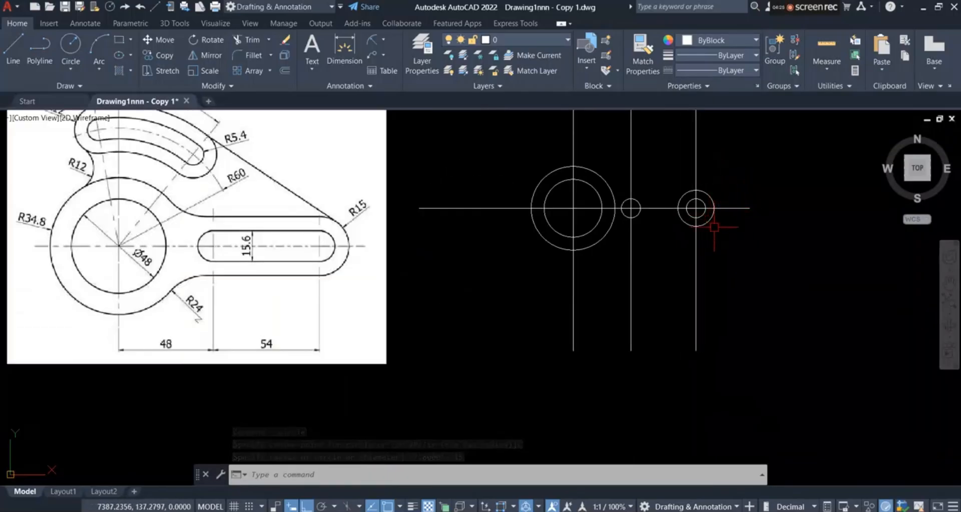
pyautogui.scroll(2, 694, 200)
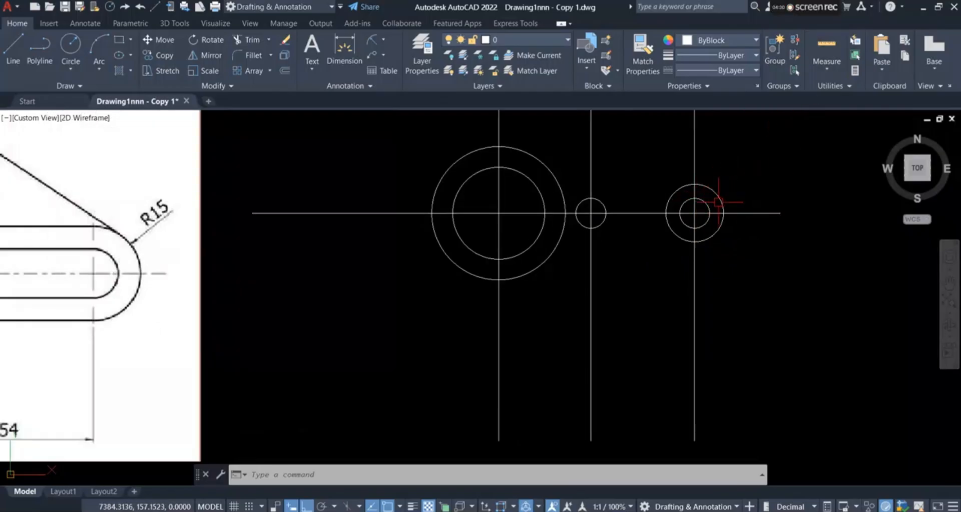
pyautogui.click(22, 59)
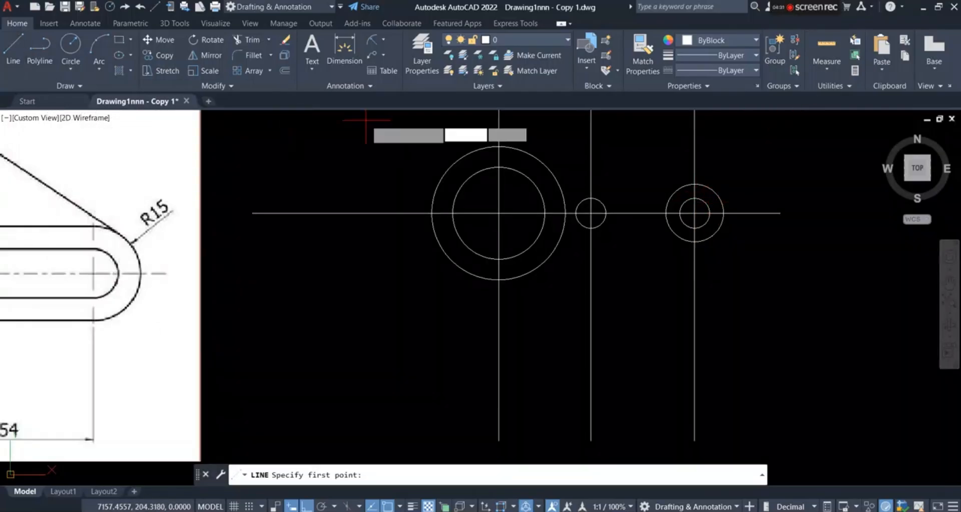
pyautogui.click(694, 185)
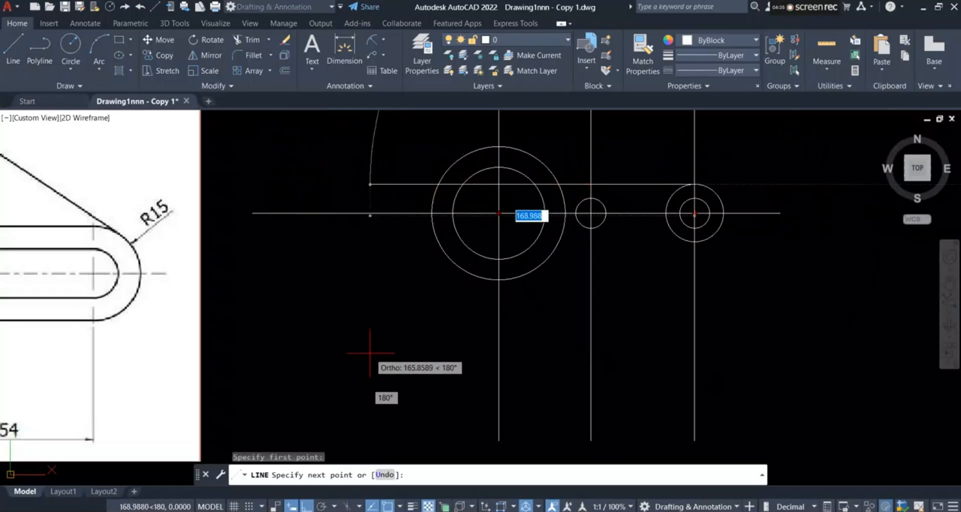
pyautogui.scroll(4, 603, 186)
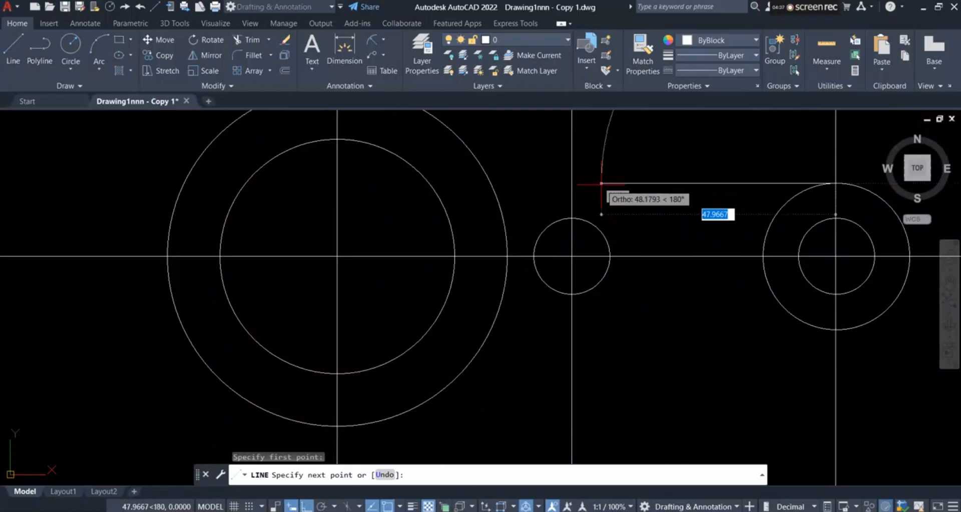
pyautogui.click(535, 183)
pyautogui.rightClick(607, 156)
pyautogui.click(631, 163)
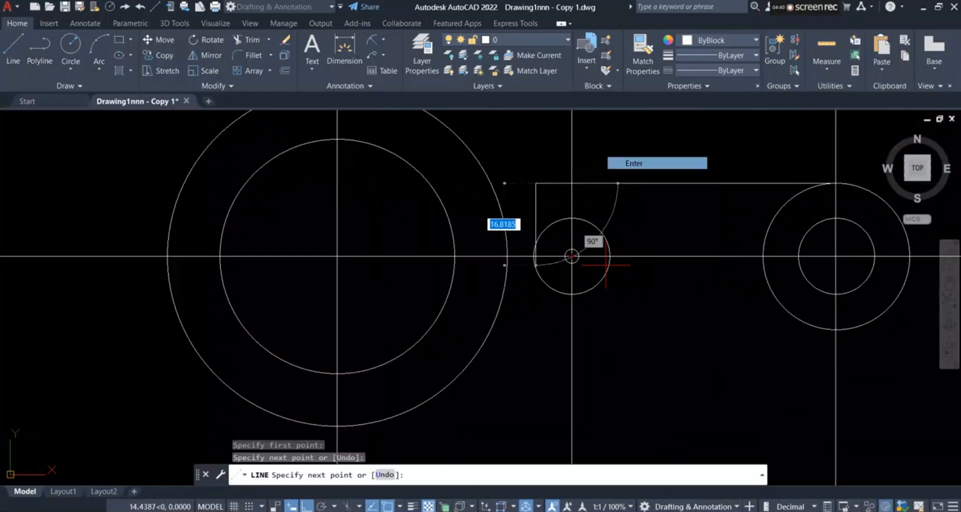
# - Draw a matching horizontal line from the bottom of the R15 circle towards the large circles
pyautogui.press('Return')
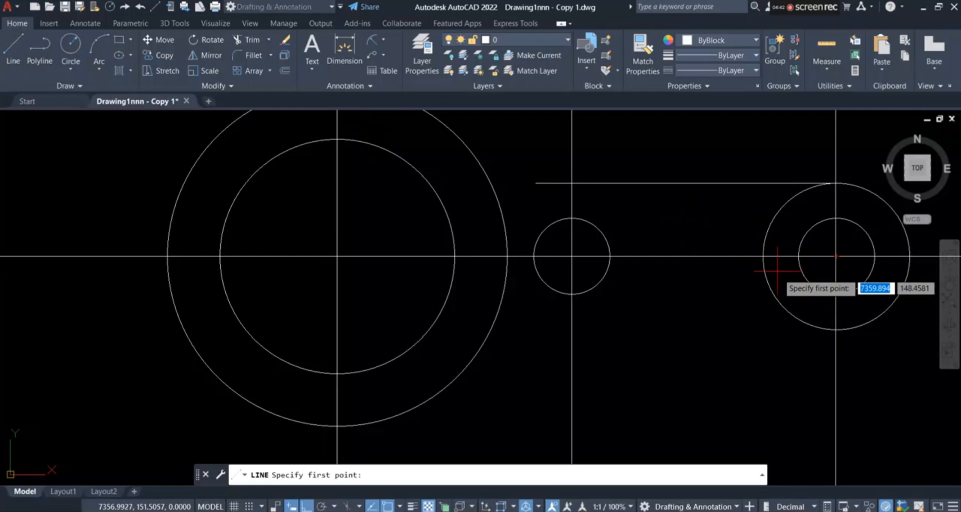
pyautogui.click(835, 330)
pyautogui.click(547, 365)
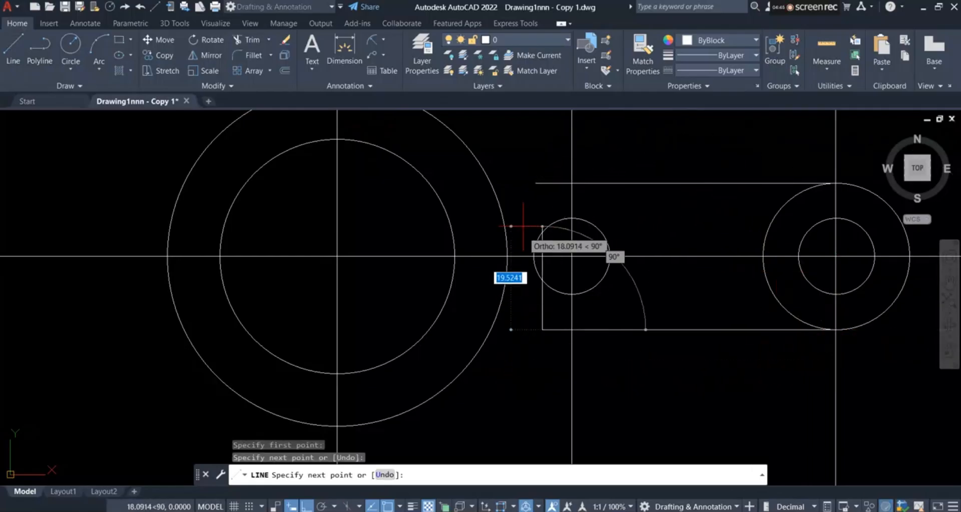
pyautogui.rightClick(531, 131)
pyautogui.click(553, 139)
# - Extend the arm's upper and lower lines to meet the outer large circle
pyautogui.scroll(-2, 575, 191)
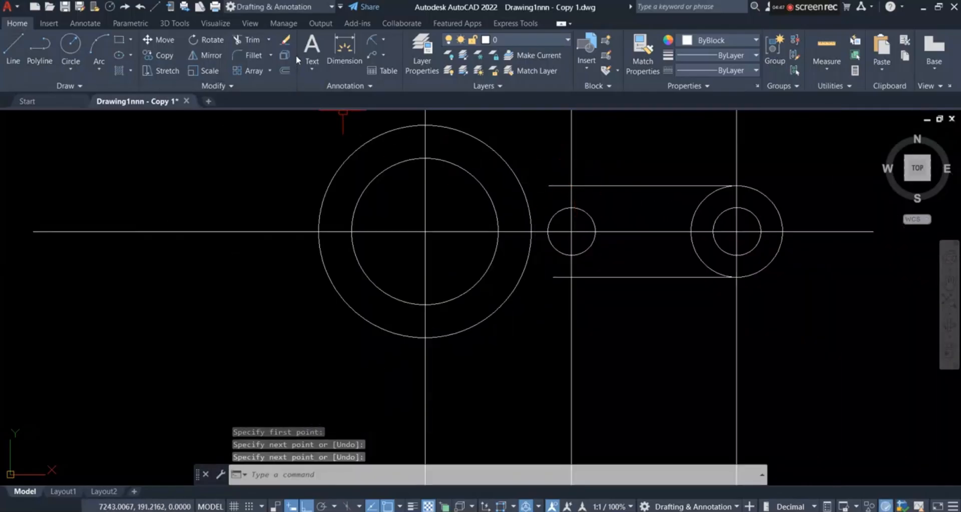
pyautogui.click(269, 39)
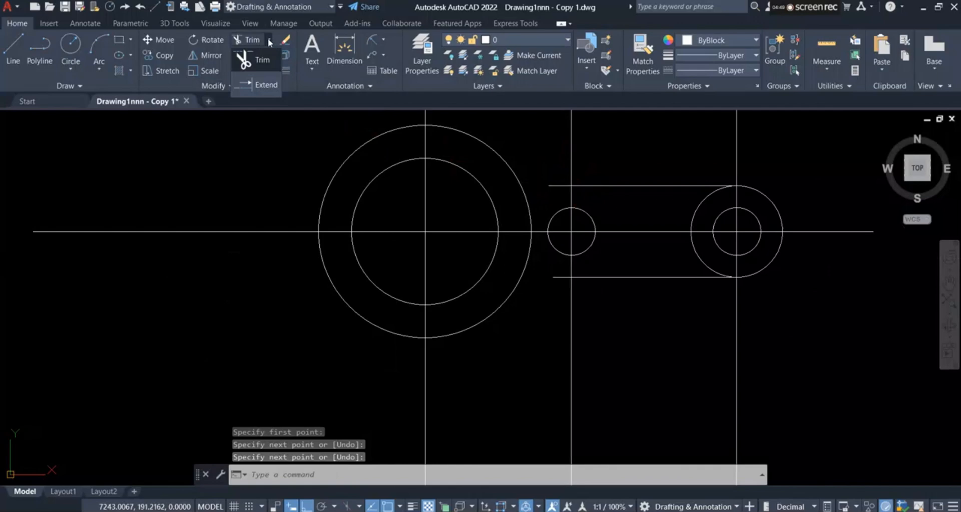
pyautogui.click(266, 86)
pyautogui.click(558, 186)
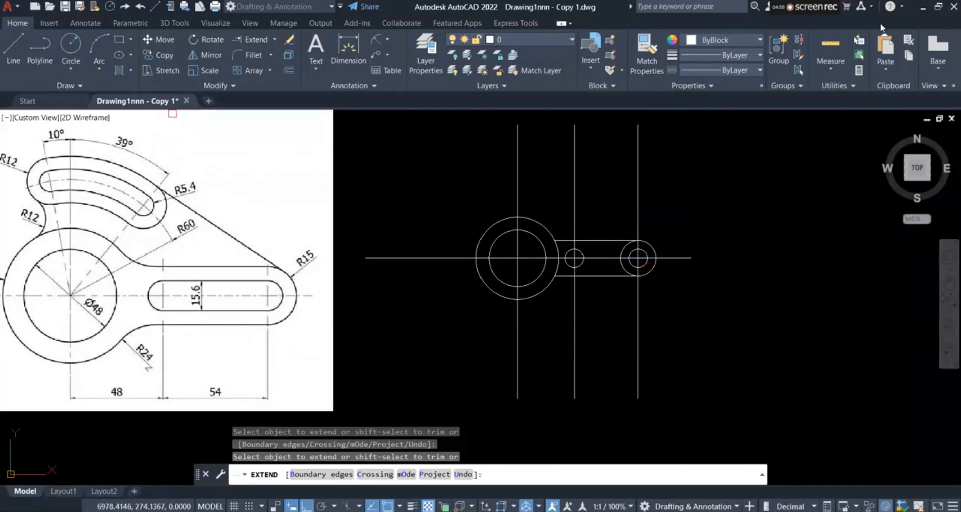
# - Trim away the inner half of the R15 circle so only the arm's rounded end remains
pyautogui.scroll(4, 646, 265)
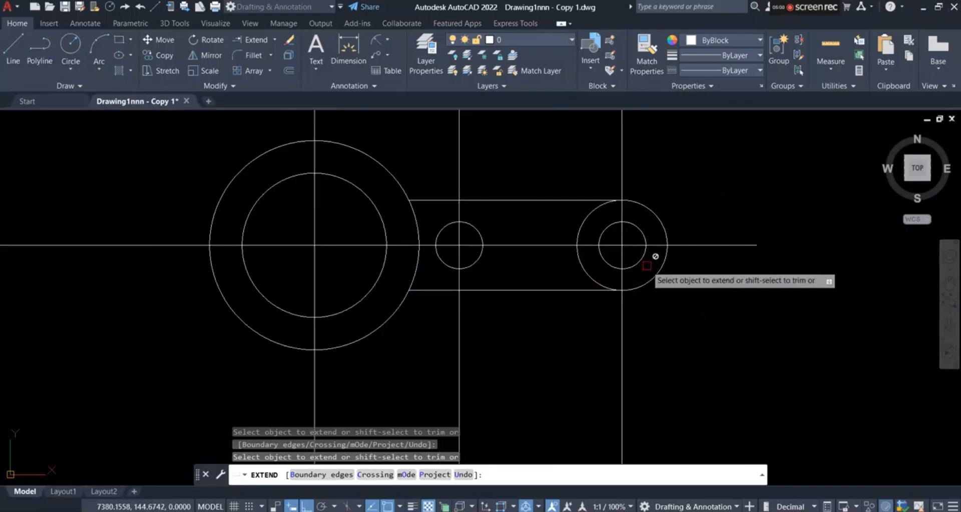
pyautogui.click(276, 43)
pyautogui.click(253, 54)
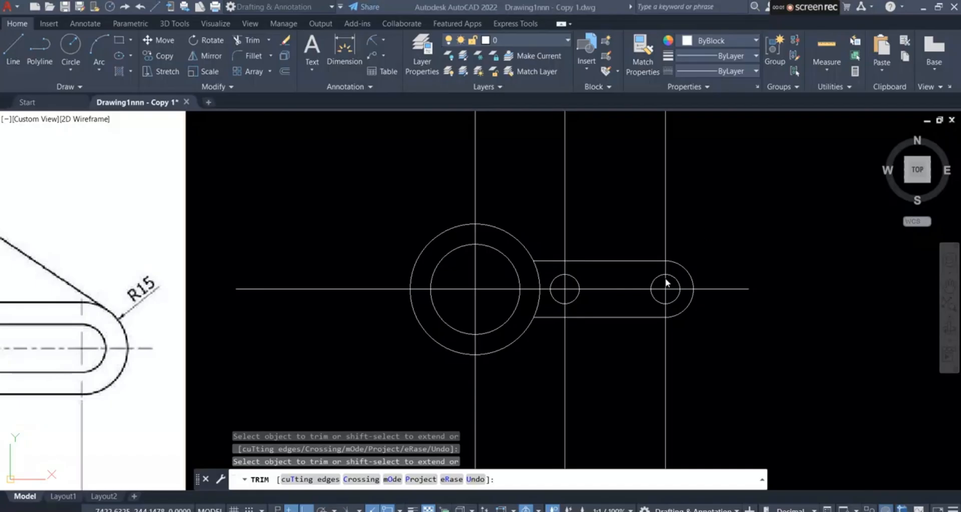
pyautogui.scroll(-2, 665, 283)
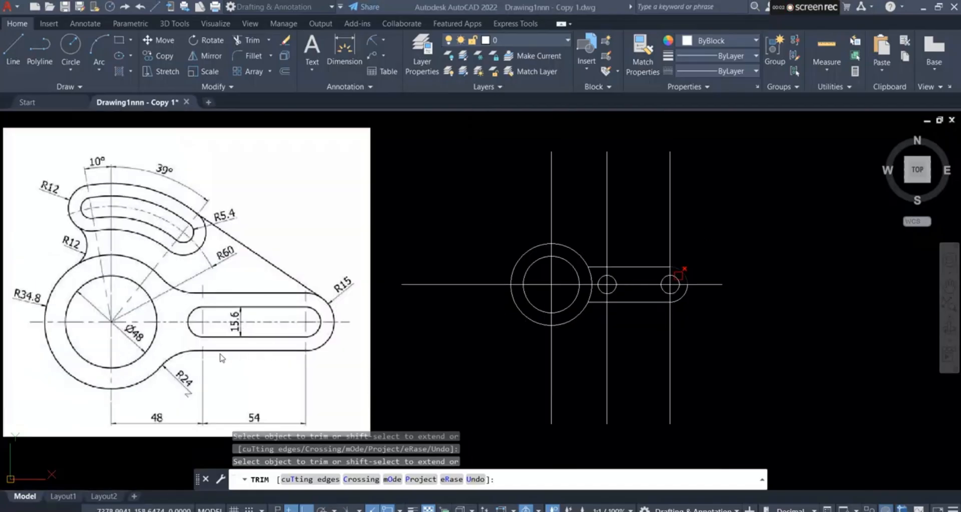
pyautogui.scroll(4, 651, 300)
pyautogui.scroll(-2, 463, 350)
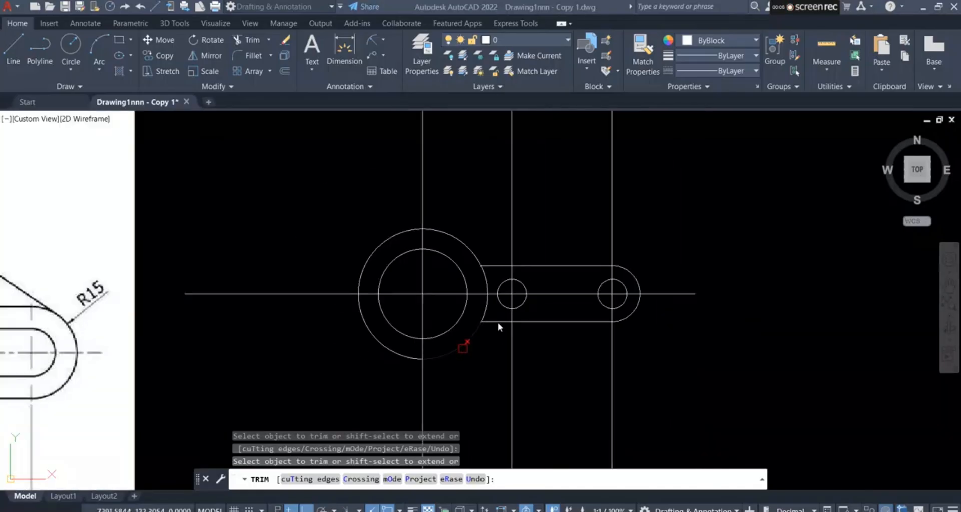
# - Add a radius dimension to the arc at the arm's far end, placed outside the arc at its upper side
pyautogui.click(382, 39)
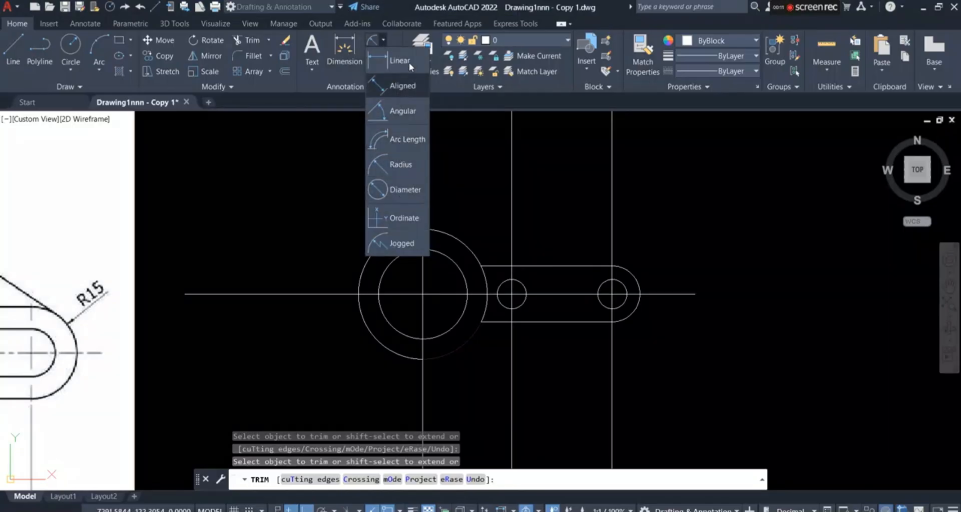
pyautogui.click(401, 164)
pyautogui.scroll(4, 651, 298)
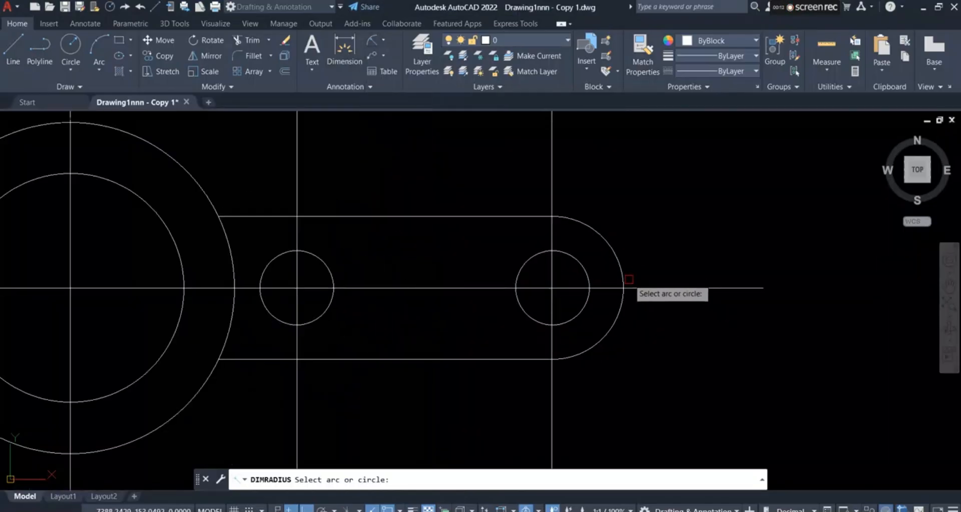
pyautogui.click(619, 256)
pyautogui.click(660, 218)
pyautogui.scroll(-4, 655, 255)
pyautogui.scroll(-2, 176, 337)
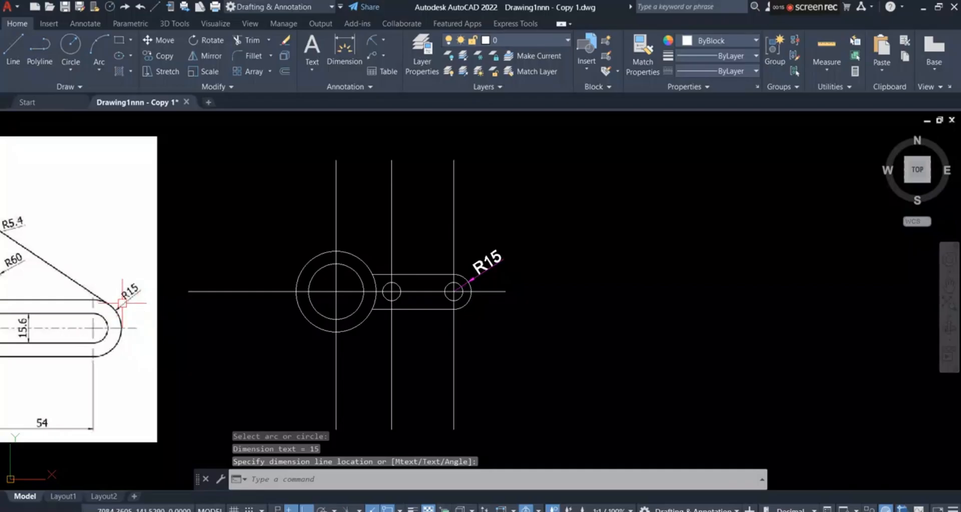
# - Examine the reference drawing's horizontal slot and its dimensions against the arm drawn so far
pyautogui.scroll(-2, 526, 310)
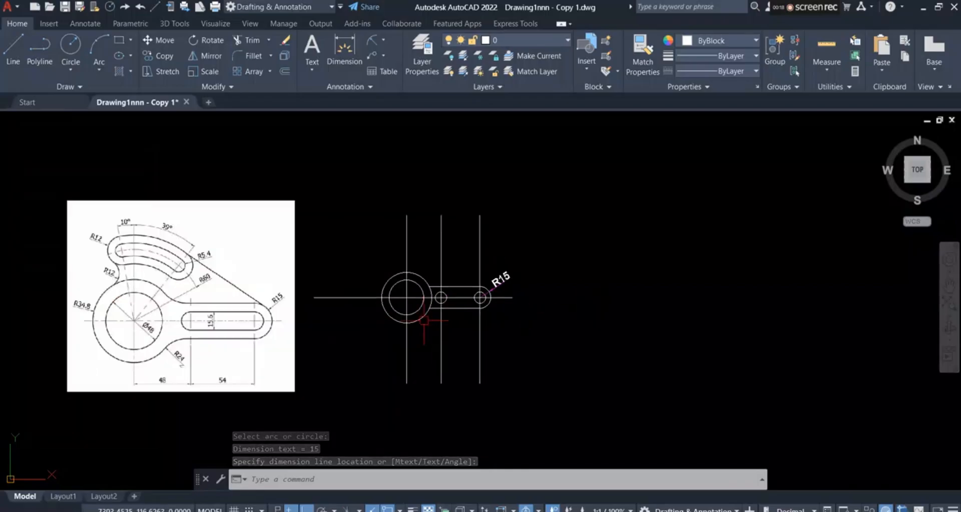
pyautogui.scroll(5, 425, 322)
pyautogui.scroll(-3, 463, 319)
pyautogui.scroll(5, 220, 320)
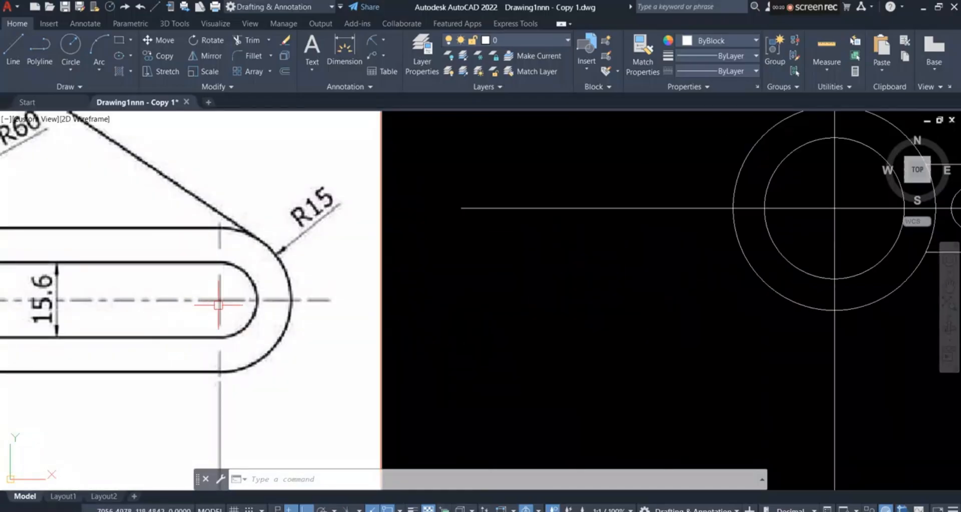
pyautogui.scroll(-3, 205, 297)
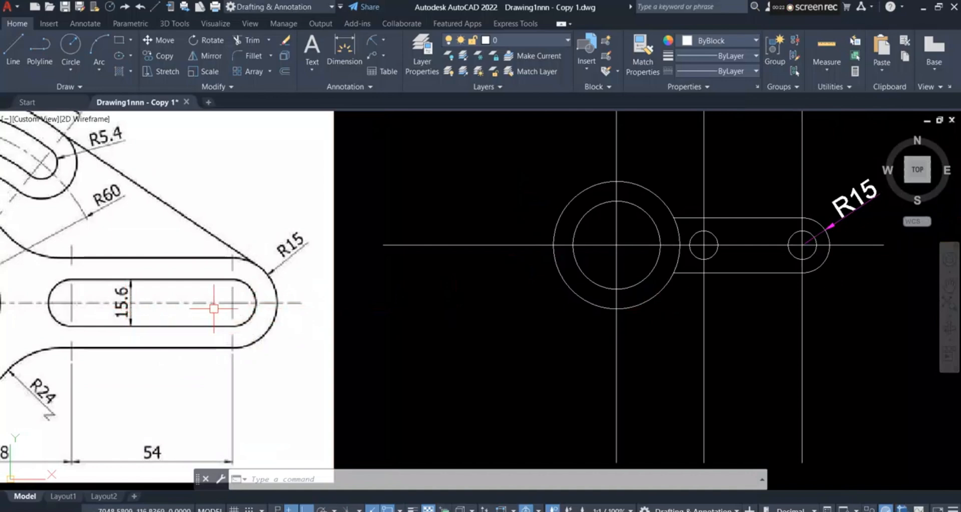
pyautogui.scroll(-3, 457, 303)
pyautogui.scroll(5, 708, 262)
pyautogui.scroll(-2, 692, 264)
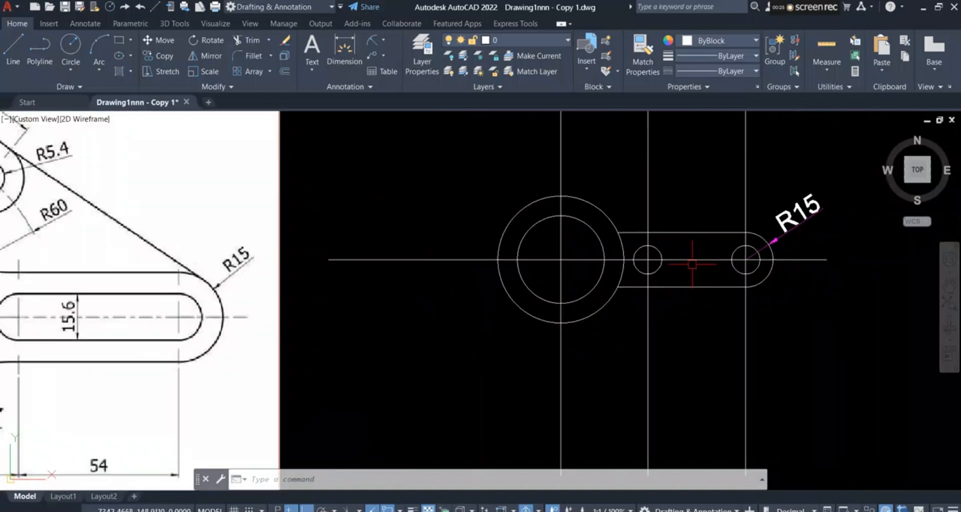
pyautogui.scroll(2, 776, 262)
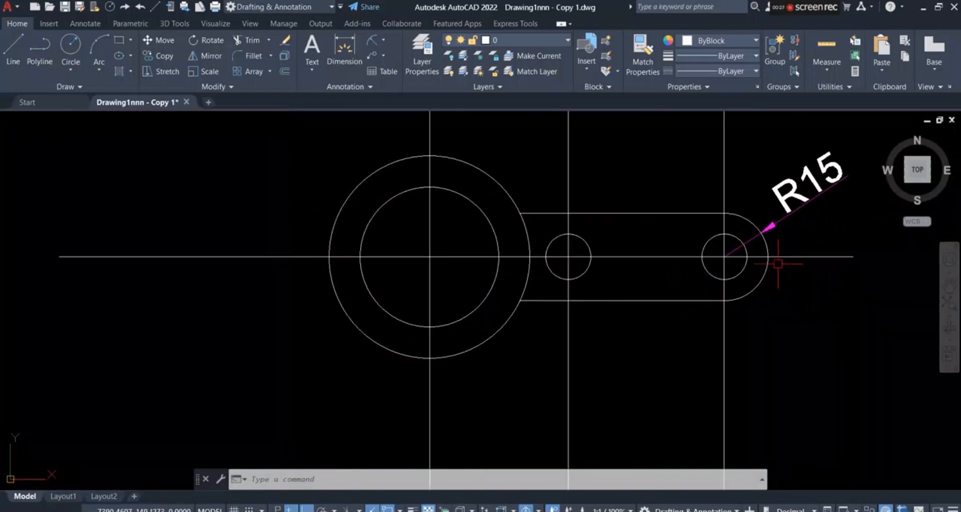
# - Draw a horizontal line joining the tops of the two small circles as the slot's upper edge
pyautogui.click(17, 56)
pyautogui.scroll(4, 651, 220)
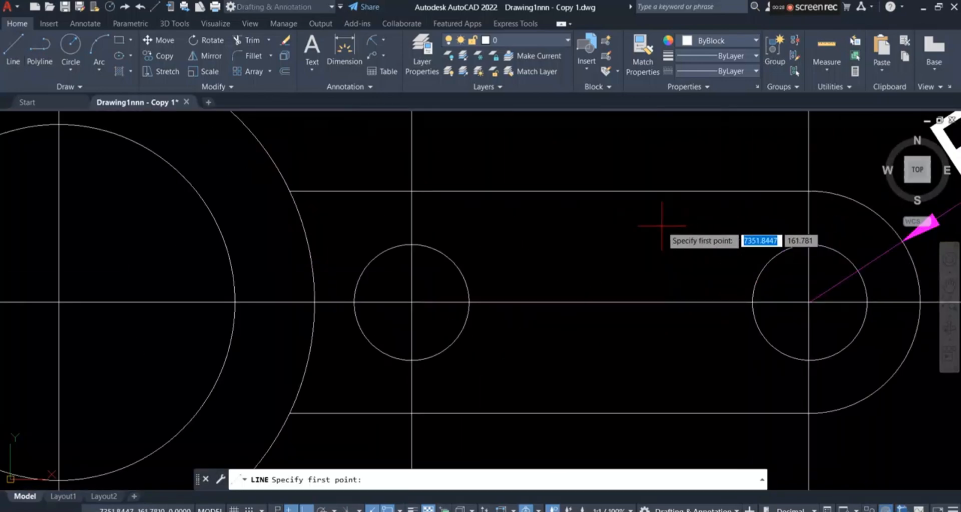
pyautogui.click(411, 245)
pyautogui.click(808, 244)
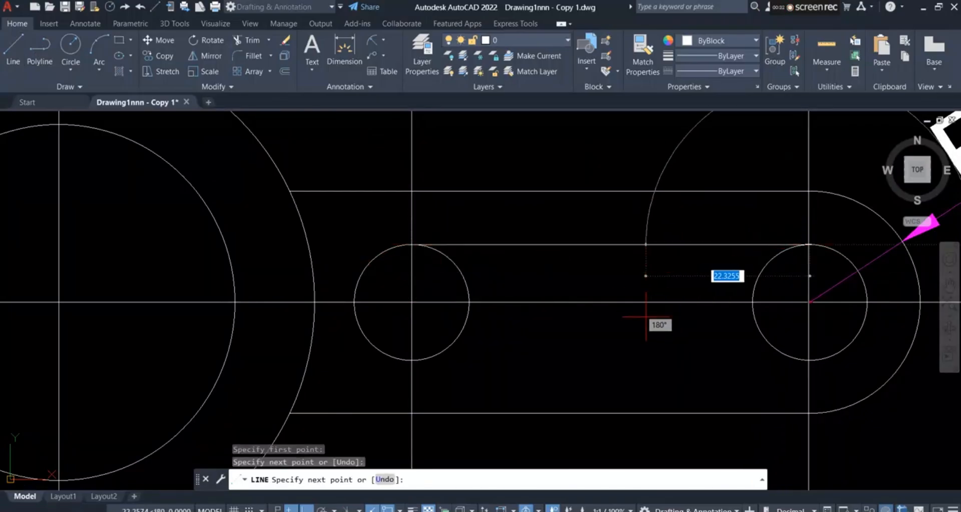
pyautogui.rightClick(576, 167)
pyautogui.click(588, 176)
pyautogui.scroll(-4, 554, 225)
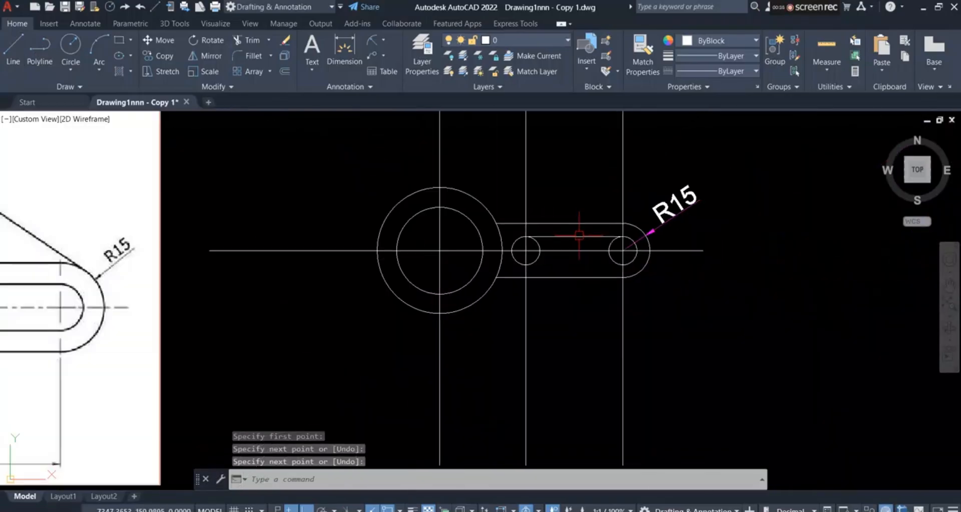
# - Offset the slot's upper edge 15.6 mm downwards to form its lower edge
pyautogui.scroll(4, 533, 245)
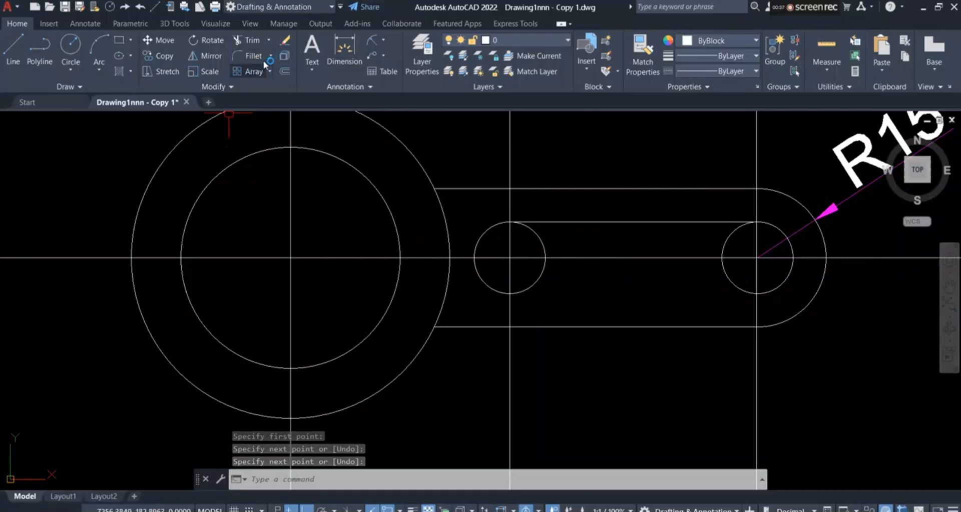
pyautogui.click(284, 73)
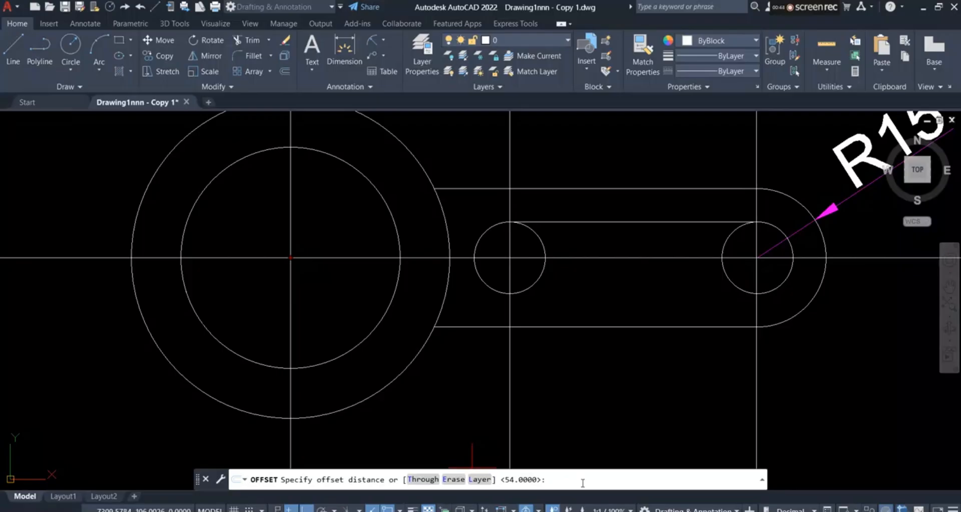
pyautogui.write('15.6')
pyautogui.press('Return')
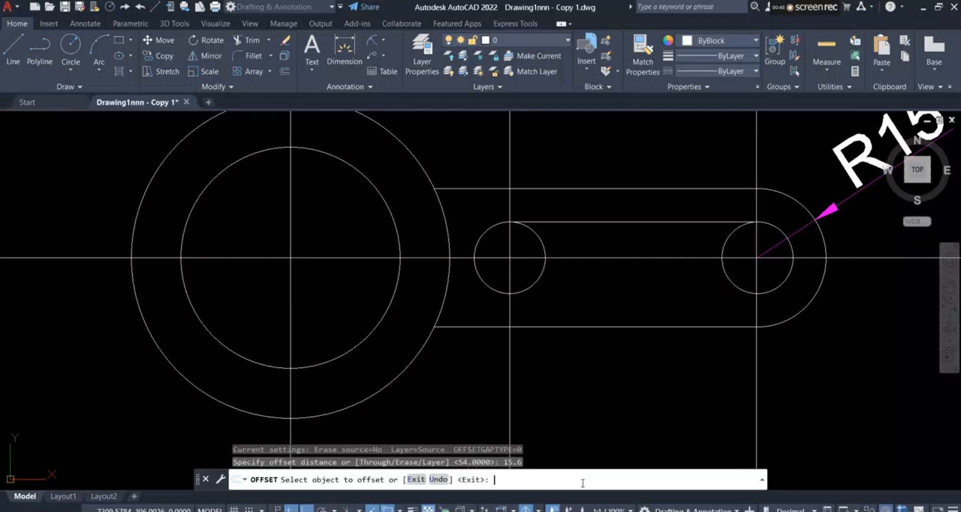
pyautogui.scroll(-3, 644, 205)
pyautogui.click(643, 203)
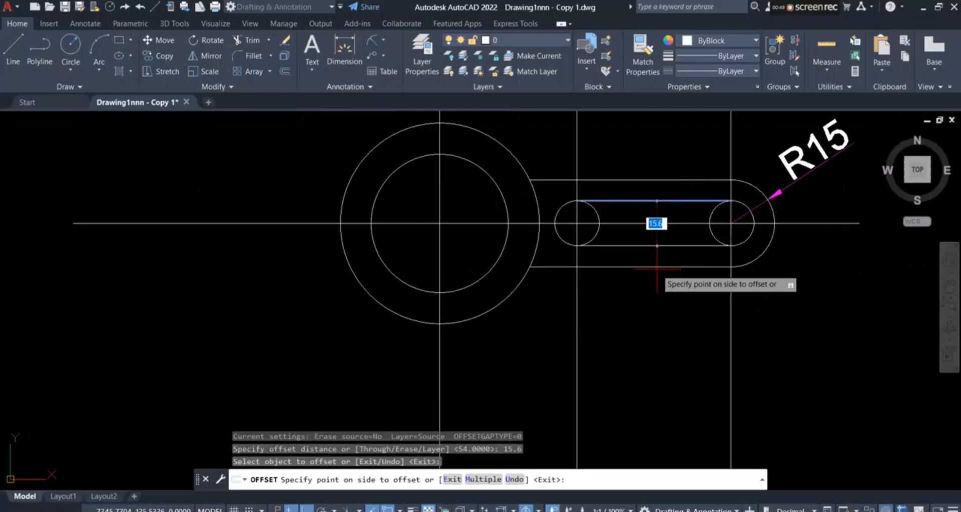
pyautogui.click(647, 316)
# - Trim away the inner halves of both small circles to leave a rounded slot outline inside the arm
pyautogui.scroll(-4, 666, 259)
pyautogui.scroll(3, 235, 291)
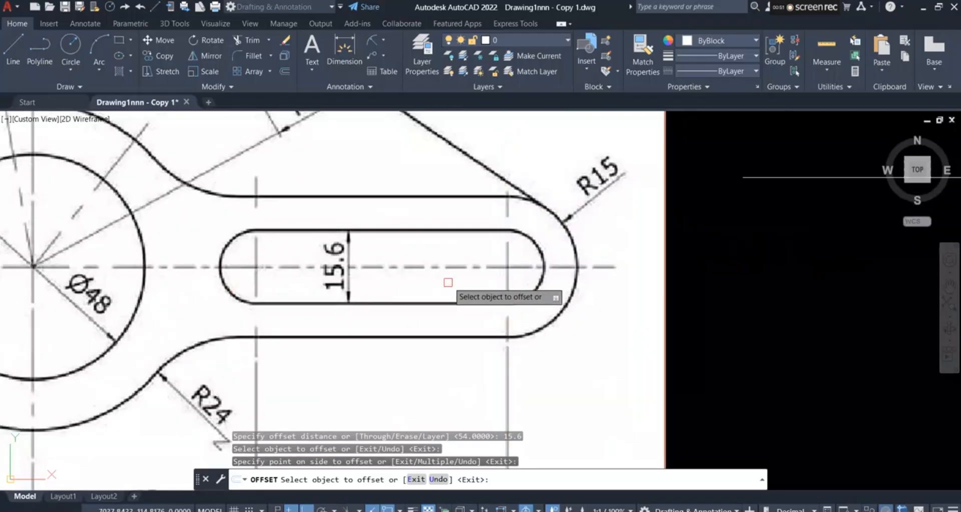
pyautogui.scroll(-3, 279, 272)
pyautogui.scroll(3, 685, 230)
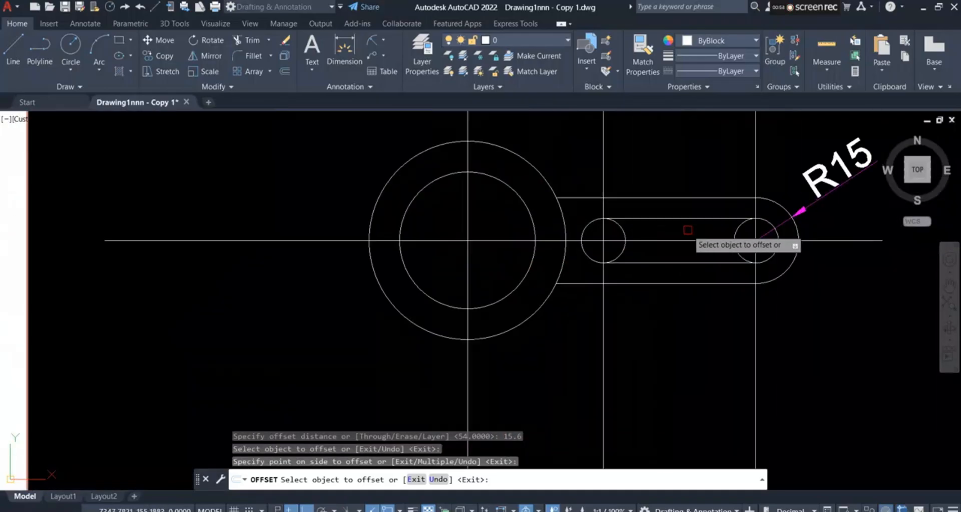
pyautogui.scroll(3, 784, 255)
pyautogui.scroll(-3, 273, 143)
pyautogui.click(253, 40)
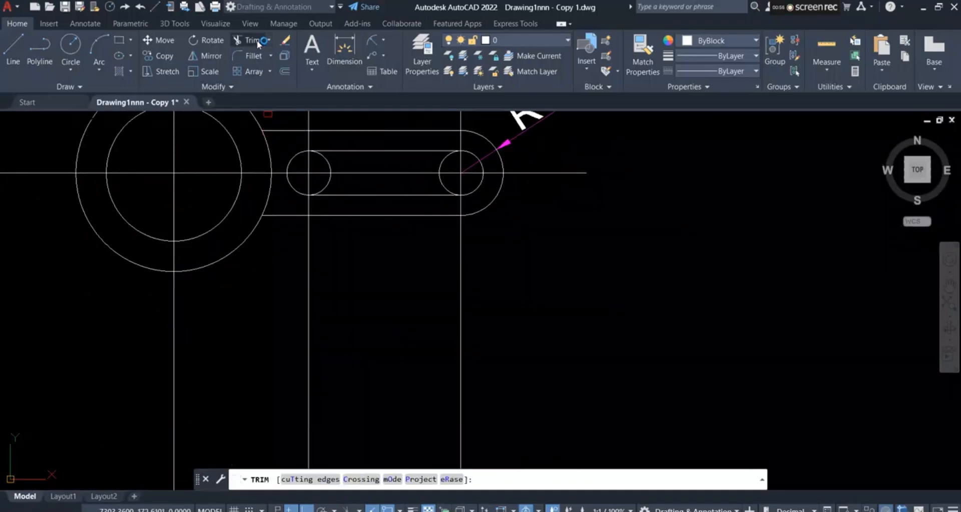
pyautogui.scroll(5, 440, 197)
pyautogui.click(503, 173)
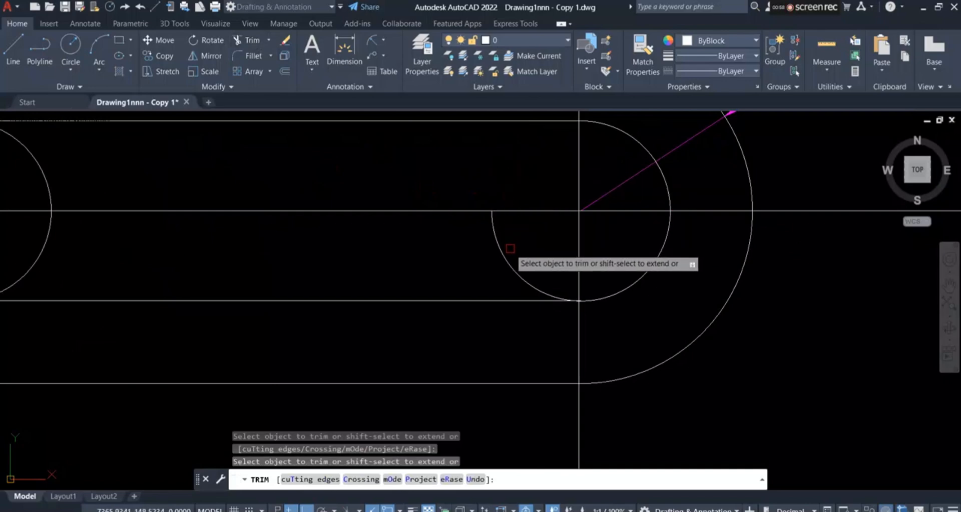
pyautogui.click(506, 255)
pyautogui.scroll(-6, 541, 274)
pyautogui.scroll(4, 411, 256)
pyautogui.click(445, 238)
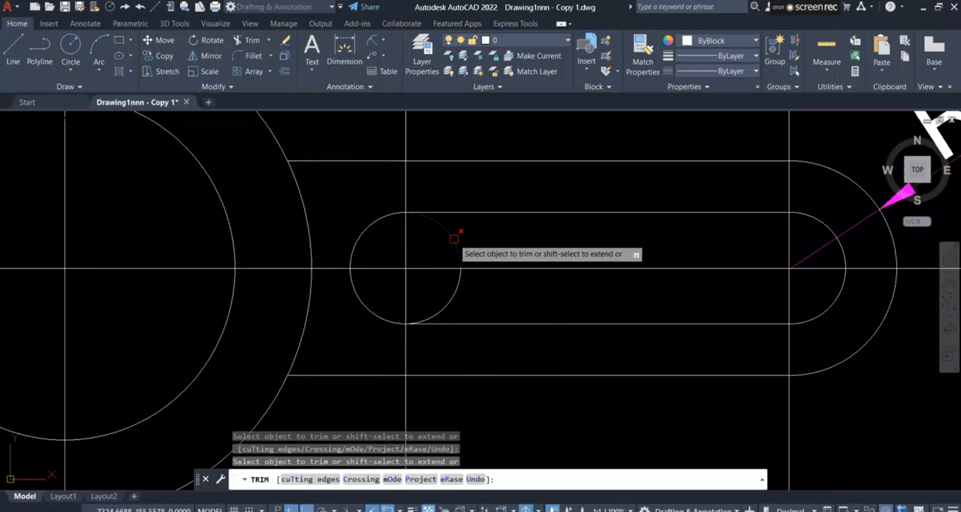
pyautogui.click(452, 297)
# - Examine the reference drawing's horizontal slot and centre lines against the trimmed slot, and end the Trim command
pyautogui.scroll(-4, 466, 322)
pyautogui.scroll(-4, 518, 348)
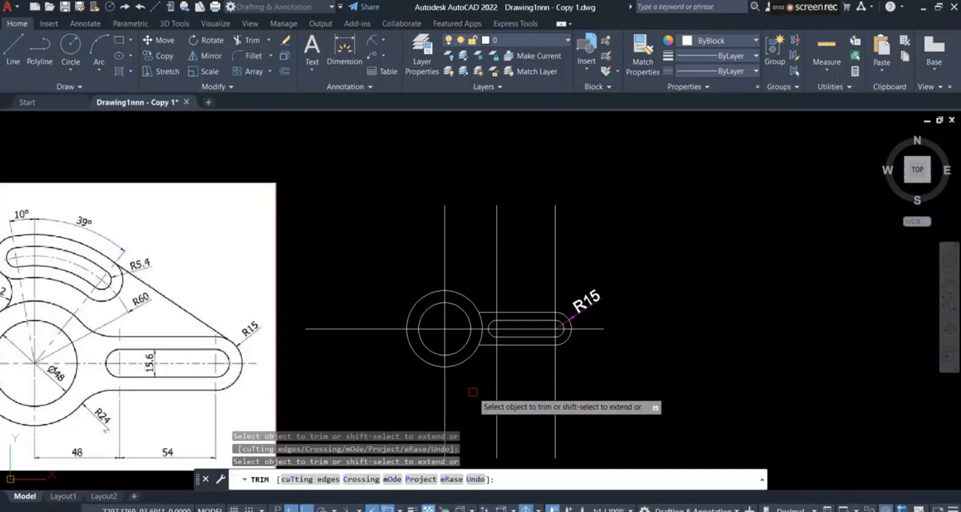
pyautogui.scroll(2, 486, 356)
pyautogui.scroll(-4, 461, 361)
pyautogui.scroll(6, 269, 374)
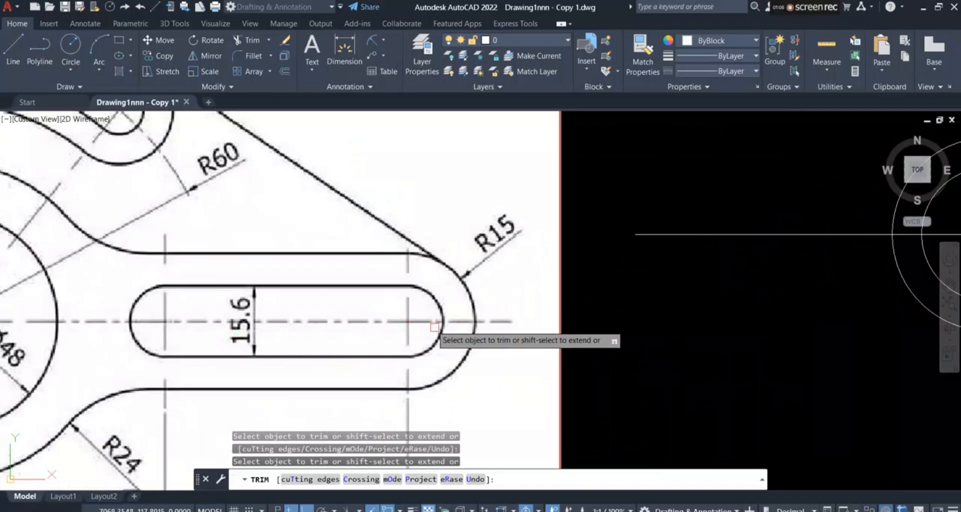
pyautogui.scroll(-5, 430, 325)
pyautogui.scroll(4, 529, 276)
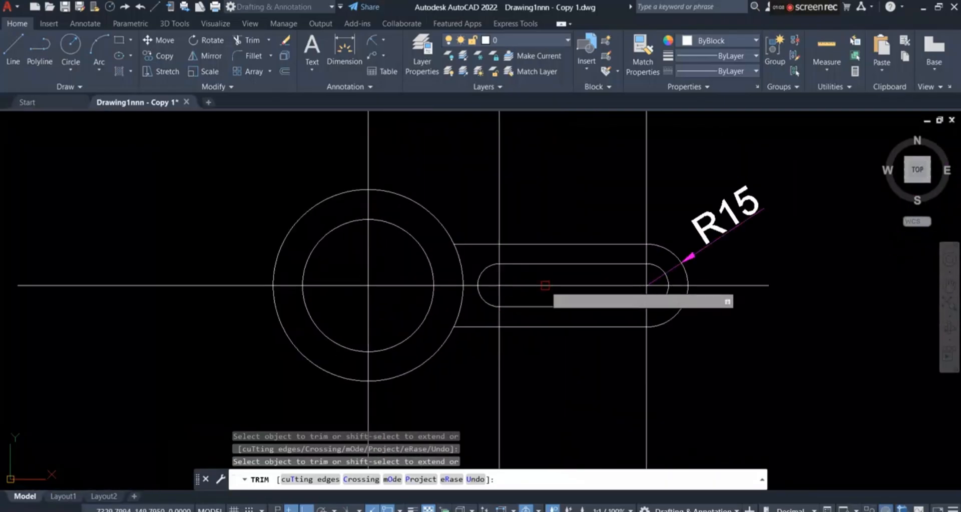
pyautogui.rightClick(84, 152)
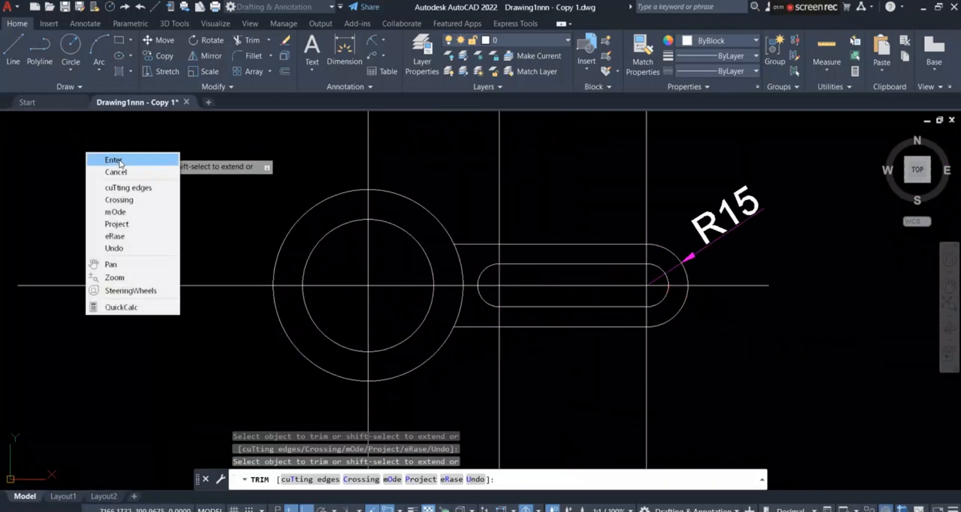
pyautogui.click(119, 160)
# - Assign the horizontal axis and the vertical axis through the concentric circles to the Center Line layer
pyautogui.click(183, 286)
pyautogui.click(368, 170)
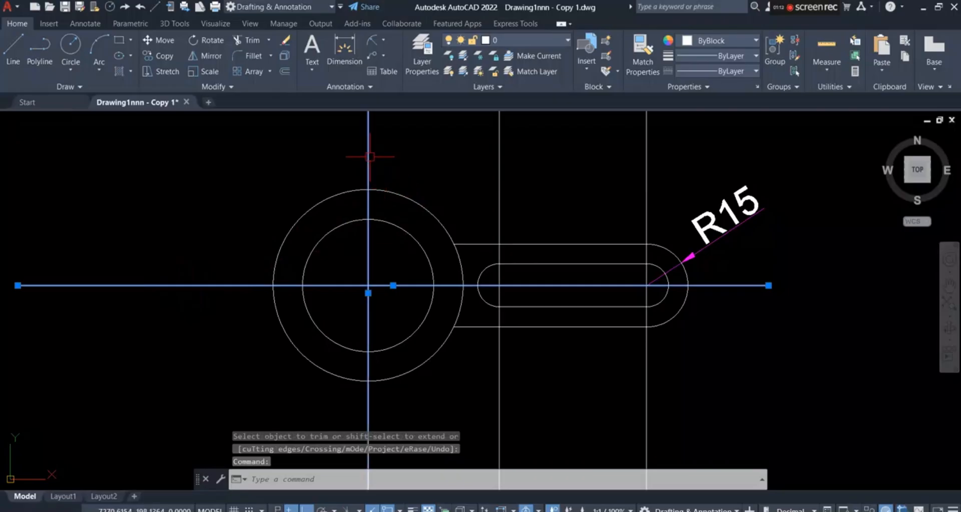
pyautogui.click(524, 39)
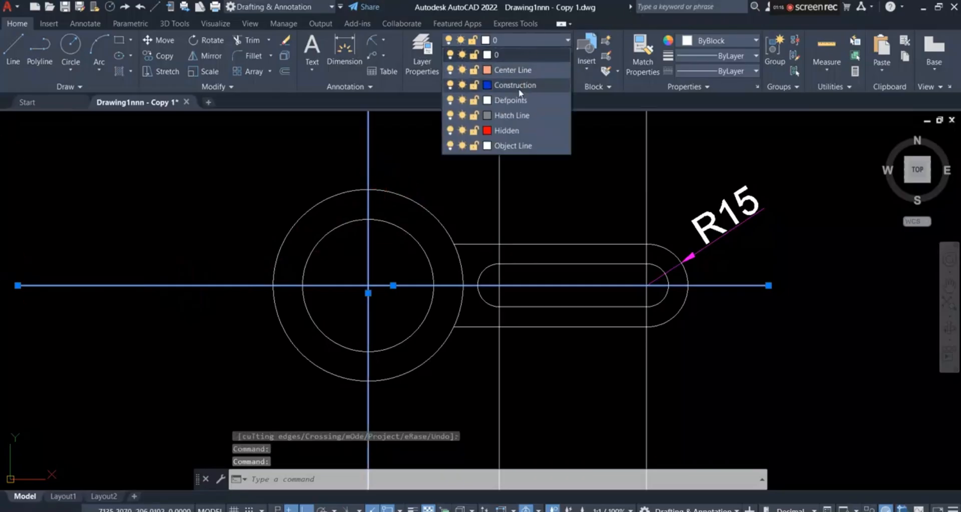
pyautogui.click(518, 70)
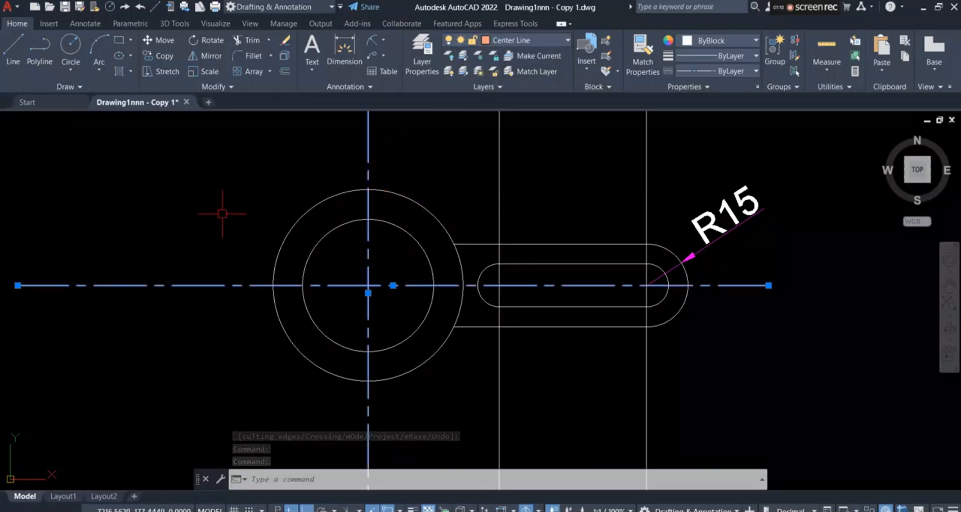
pyautogui.press('Escape')
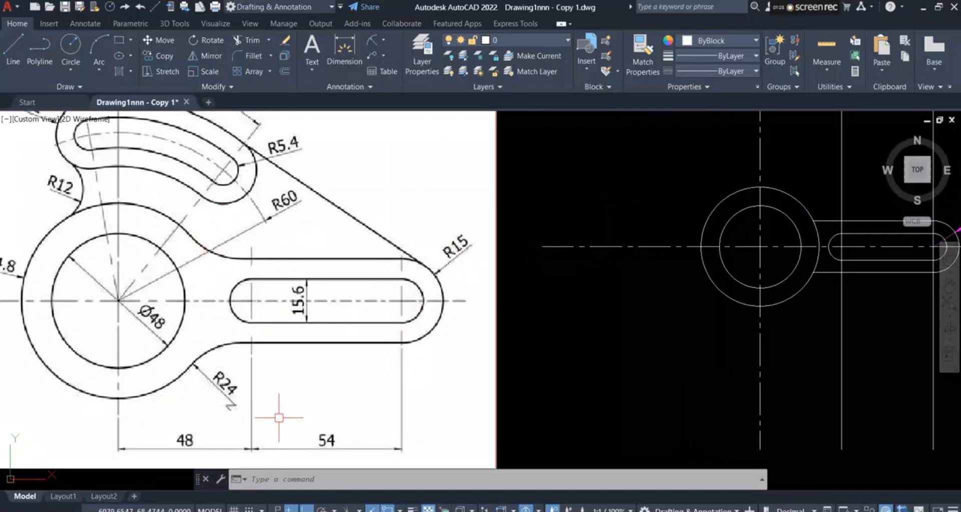
# - Trim away the part of the large outer circle lying between the arm's upper and lower edges
pyautogui.scroll(2, 242, 405)
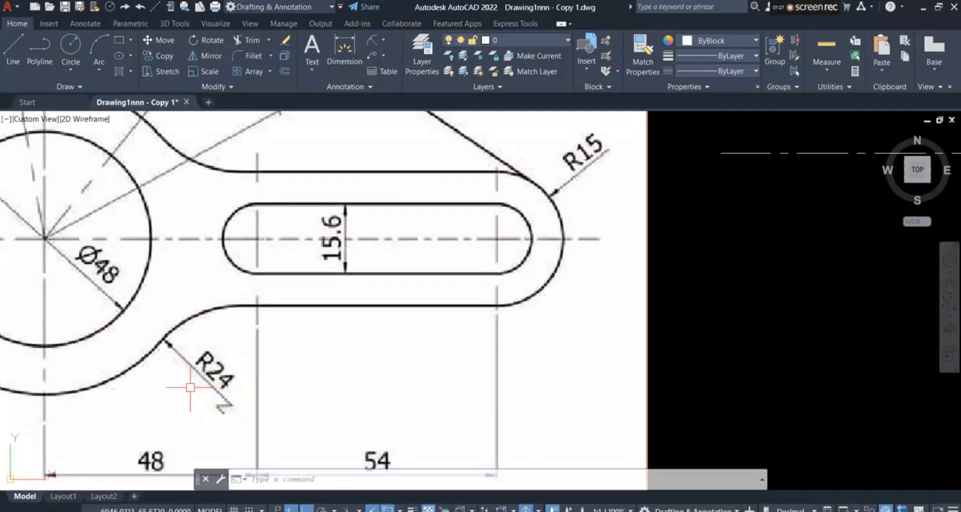
pyautogui.scroll(-2, 190, 387)
pyautogui.scroll(-2, 422, 364)
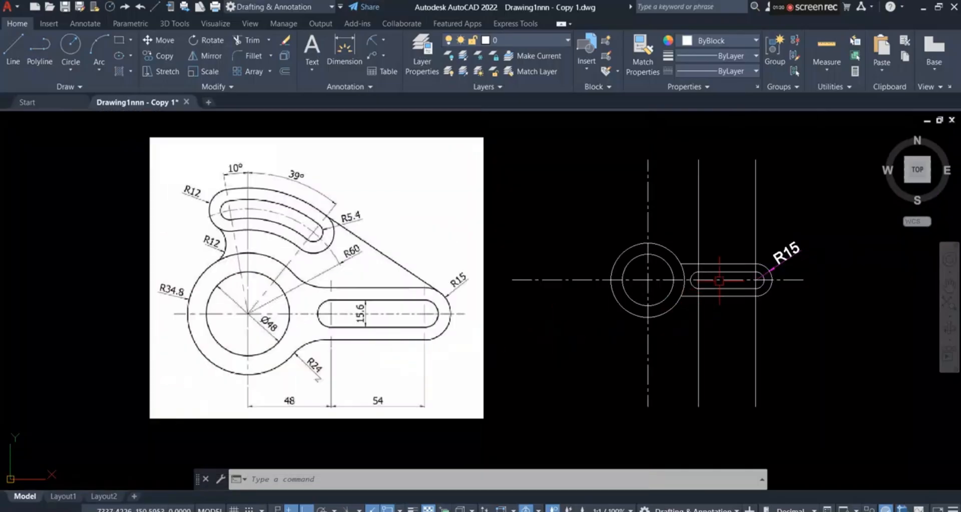
pyautogui.scroll(3, 719, 281)
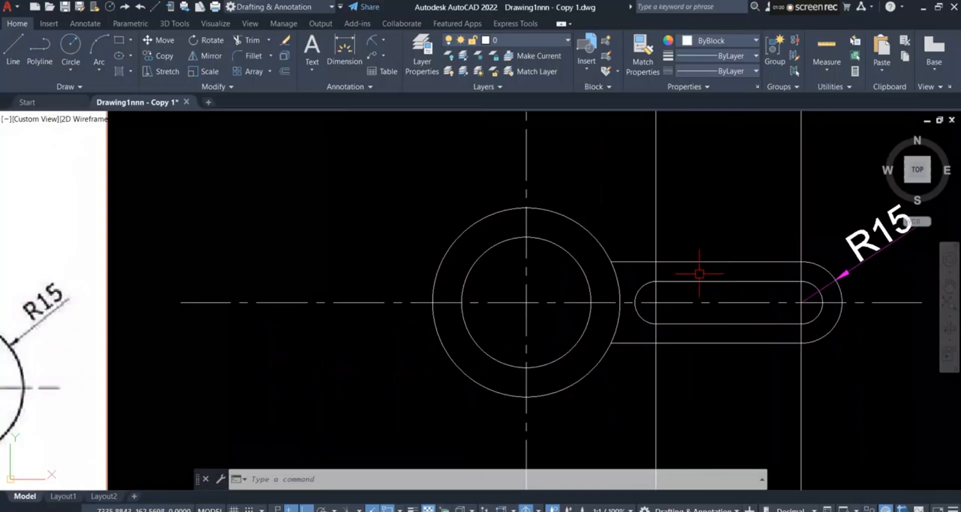
pyautogui.click(254, 40)
pyautogui.scroll(4, 641, 300)
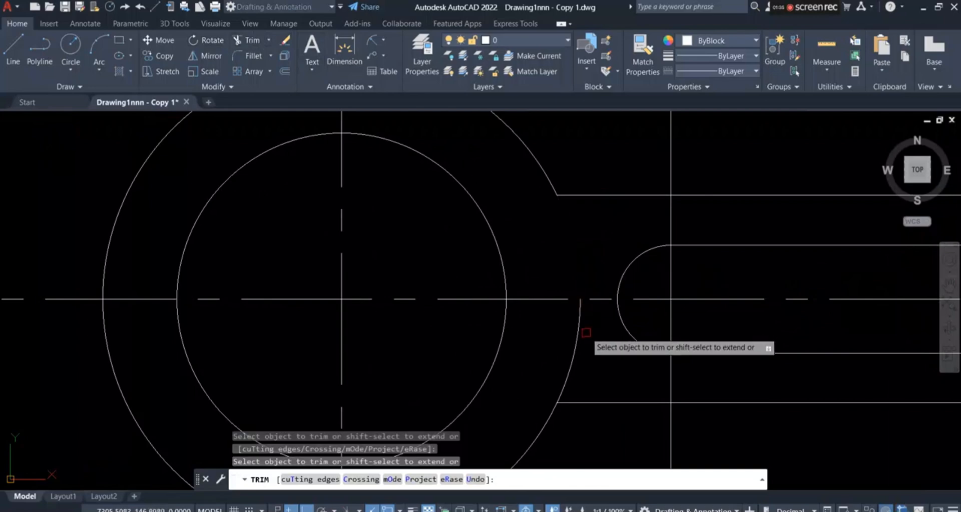
pyautogui.click(578, 339)
pyautogui.scroll(-2, 595, 326)
pyautogui.scroll(-2, 675, 275)
pyautogui.scroll(1, 300, 337)
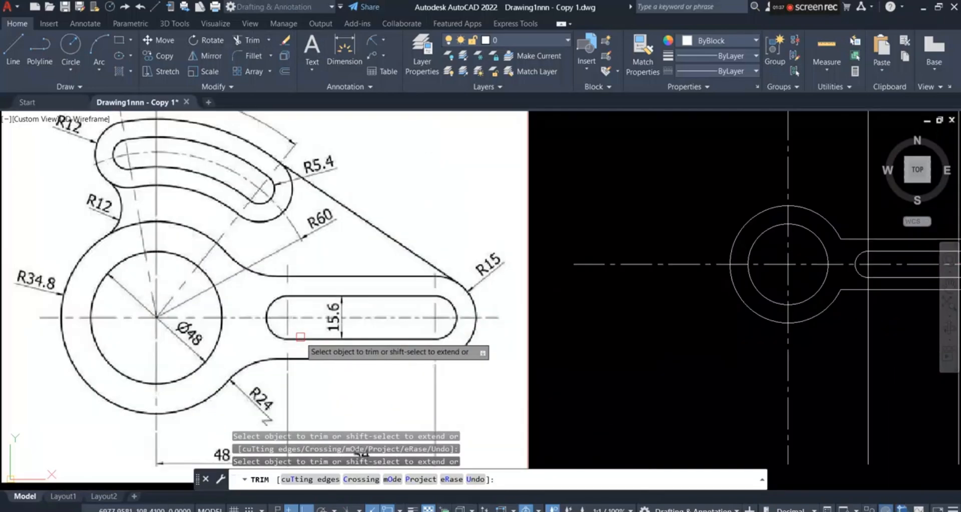
pyautogui.scroll(-2, 253, 402)
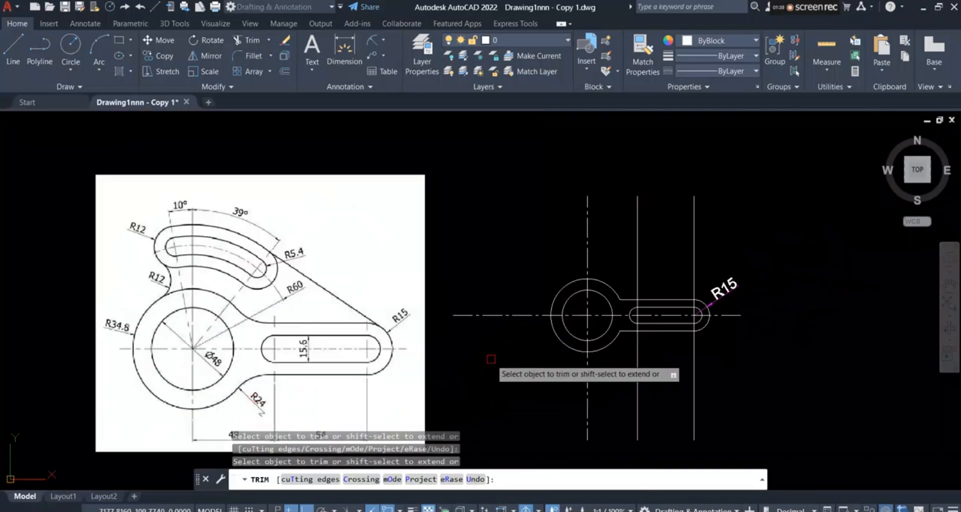
# - Fillet the upper corner between the large outer circle and the arm's upper edge with a radius of 24
pyautogui.scroll(3, 686, 285)
pyautogui.scroll(5, 620, 300)
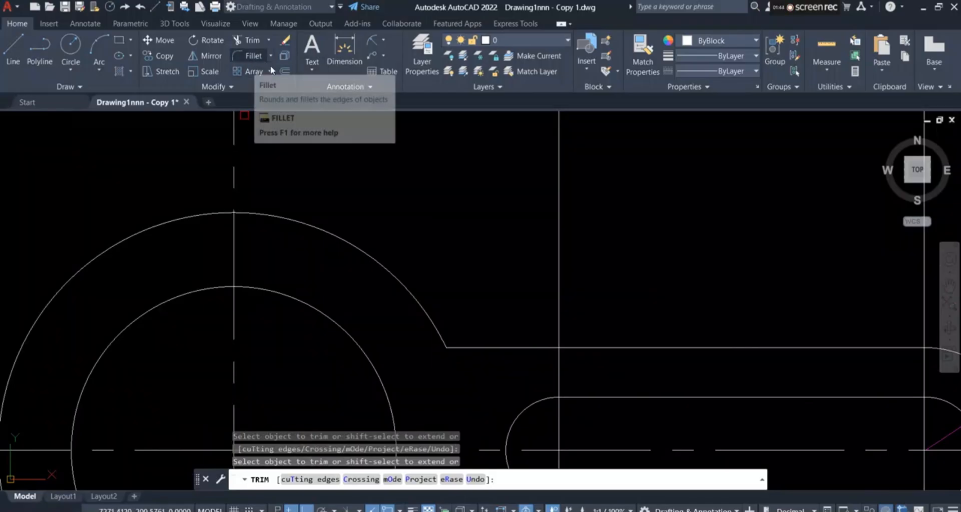
pyautogui.click(254, 57)
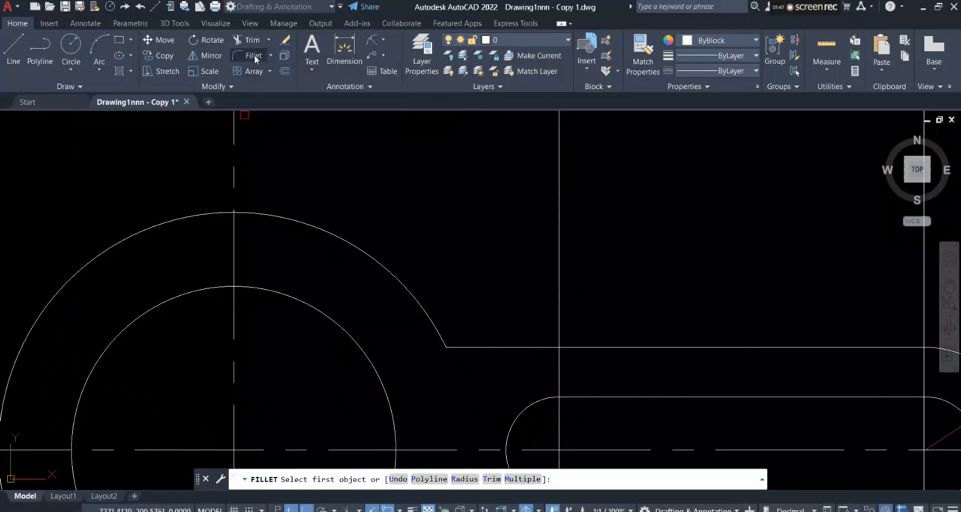
pyautogui.scroll(-4, 370, 192)
pyautogui.scroll(2, 410, 177)
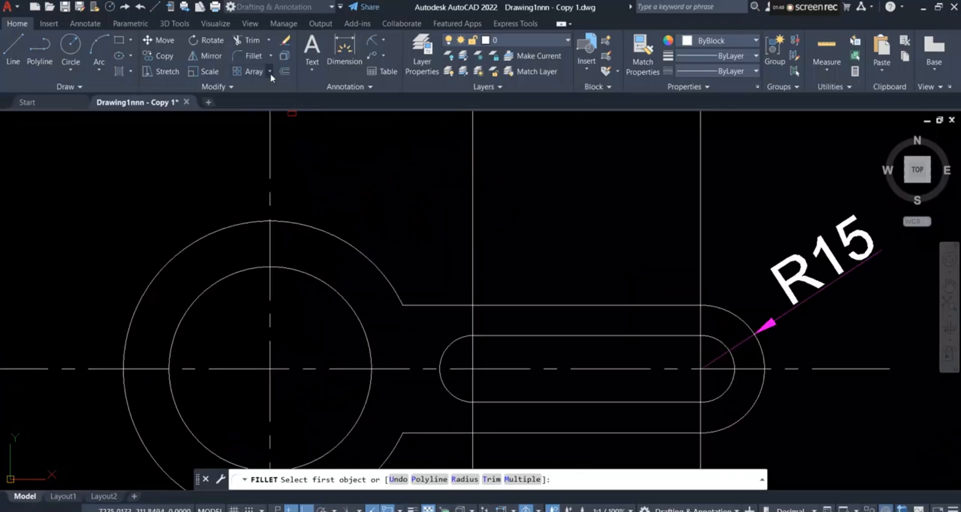
pyautogui.click(259, 59)
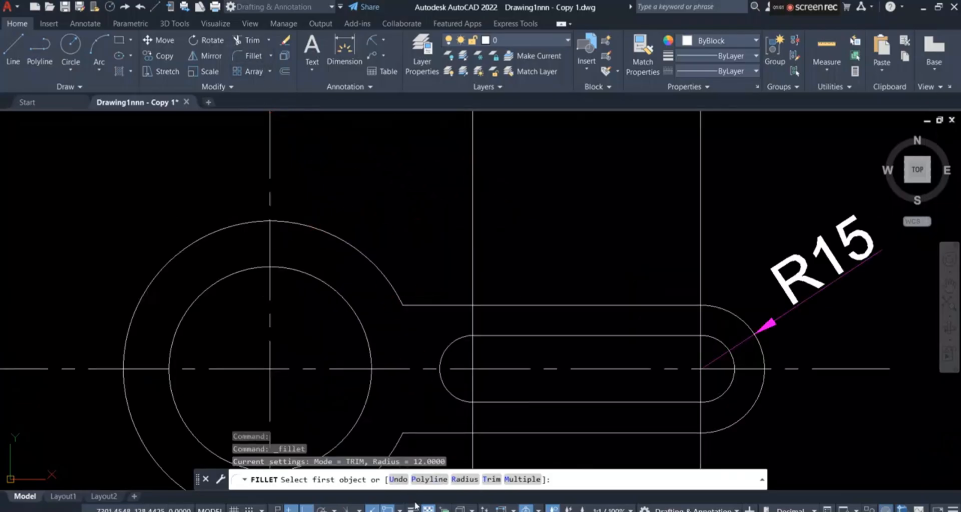
pyautogui.click(464, 479)
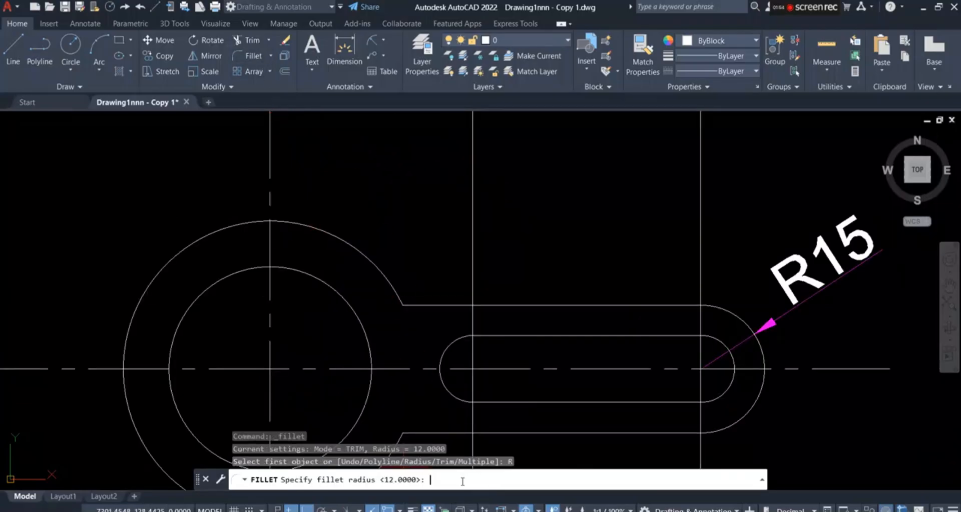
pyautogui.write('24')
pyautogui.press('Return')
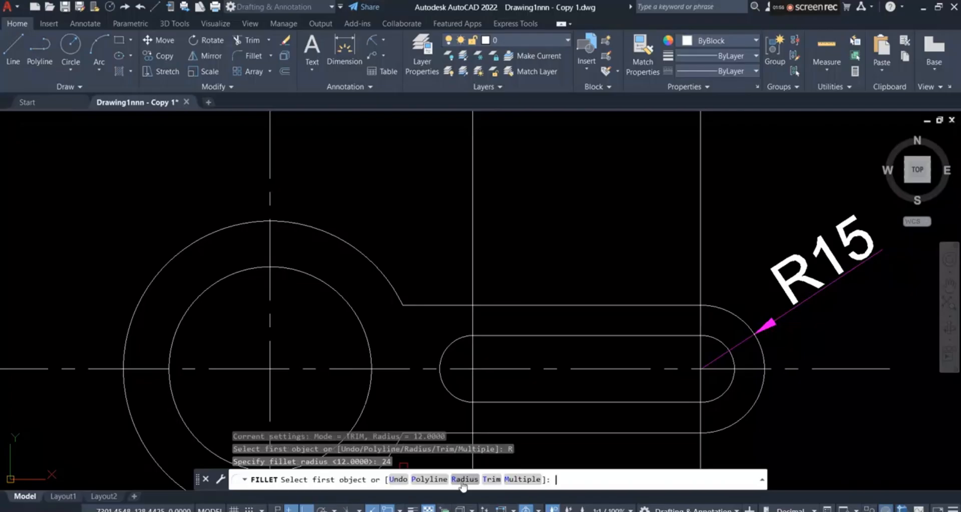
pyautogui.click(395, 284)
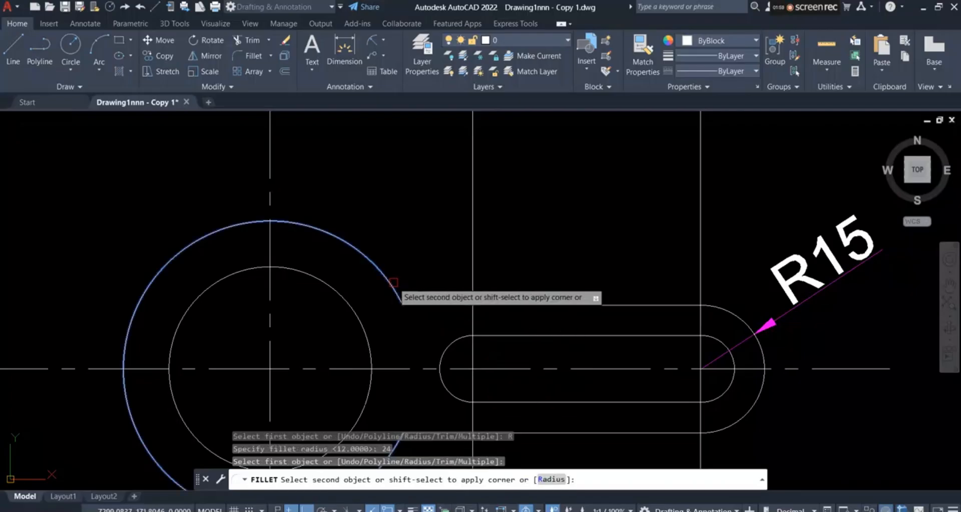
pyautogui.click(448, 303)
pyautogui.press('Return')
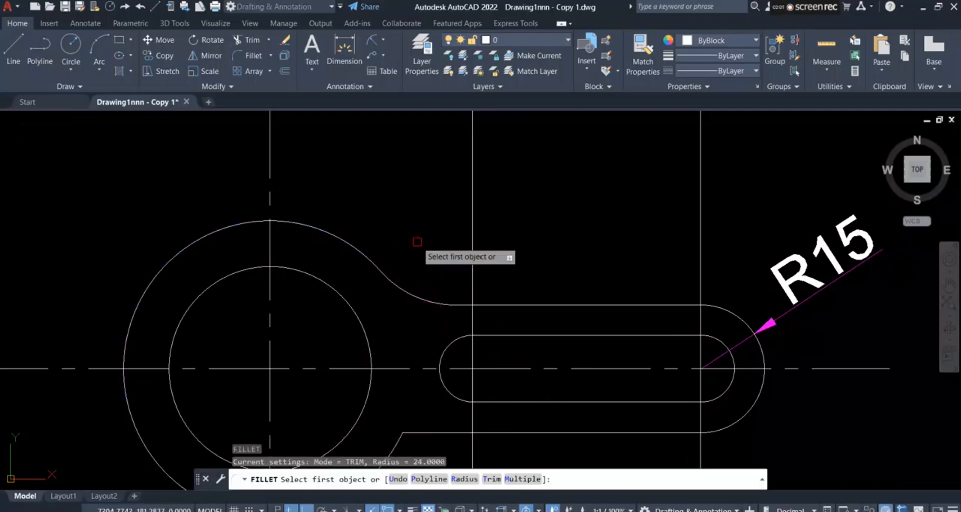
# - Fillet the lower corner between the large outer circle and the arm's lower edge with the same 24 radius
pyautogui.scroll(-1, 417, 243)
pyautogui.scroll(3, 450, 370)
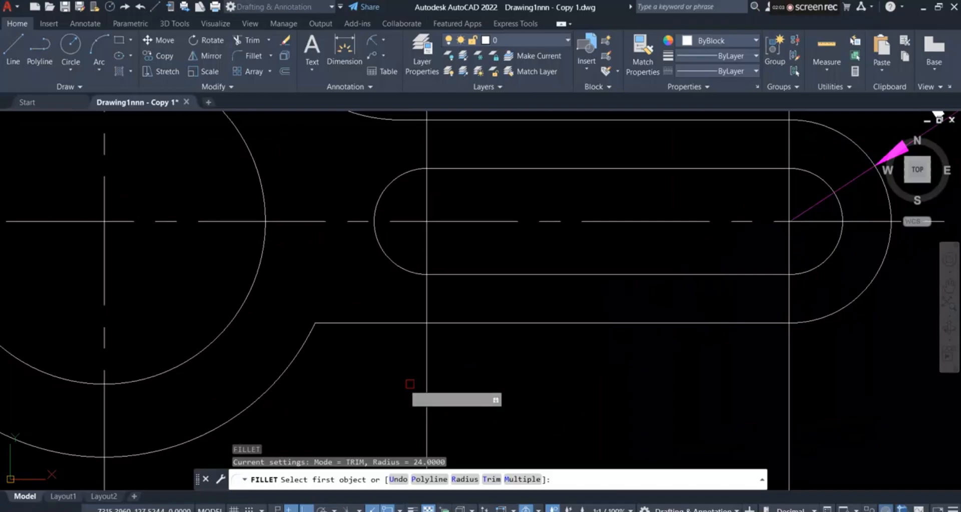
pyautogui.click(282, 376)
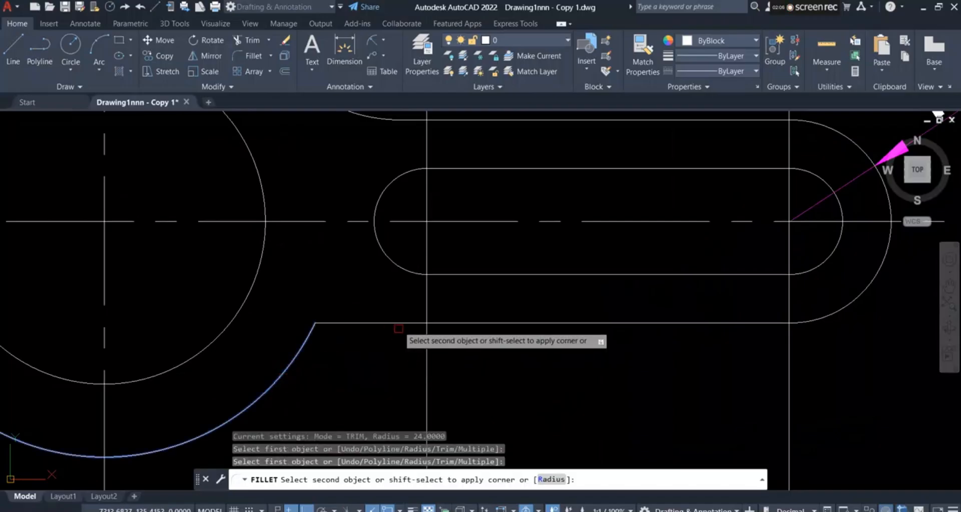
pyautogui.click(384, 329)
pyautogui.scroll(-6, 384, 331)
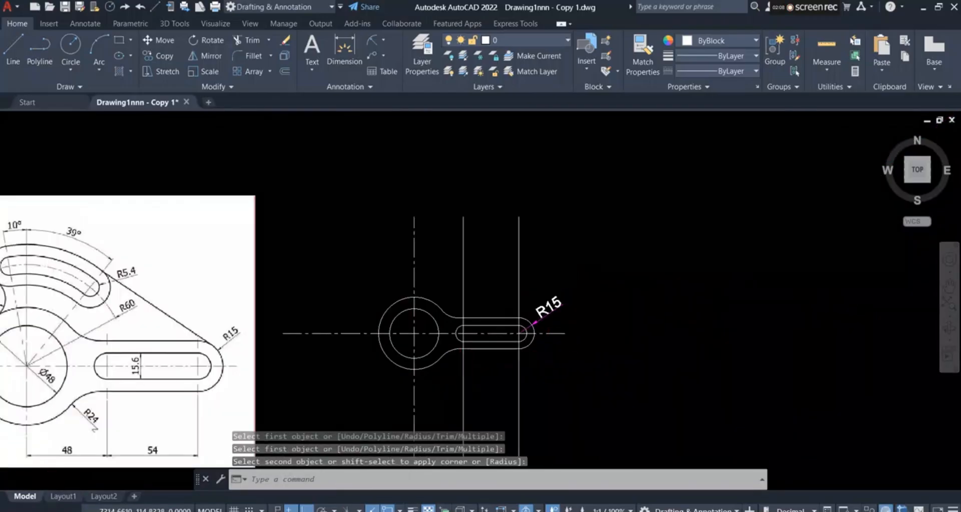
# - Add a radius dimension to the lower fillet between the outer circle and the arm, placed below the arc
pyautogui.scroll(2, 96, 424)
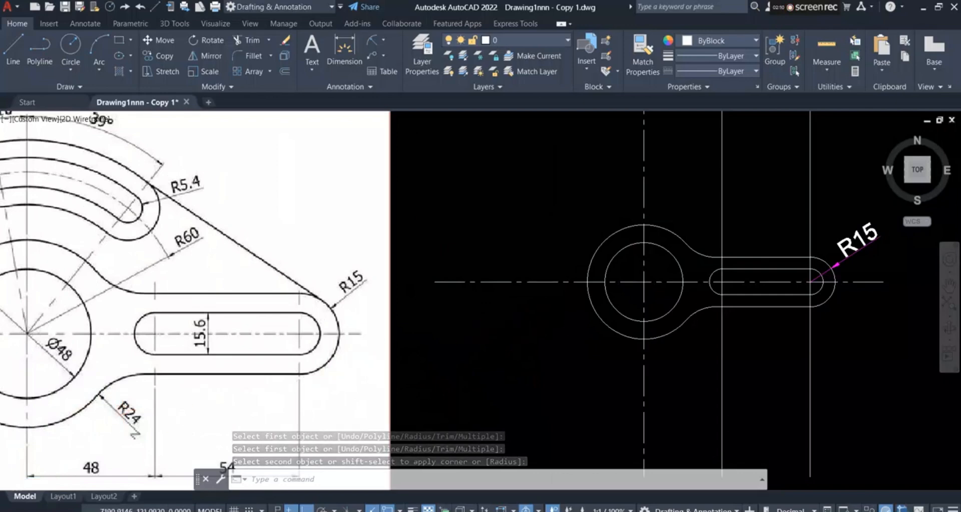
pyautogui.scroll(-2, 607, 350)
pyautogui.scroll(4, 620, 390)
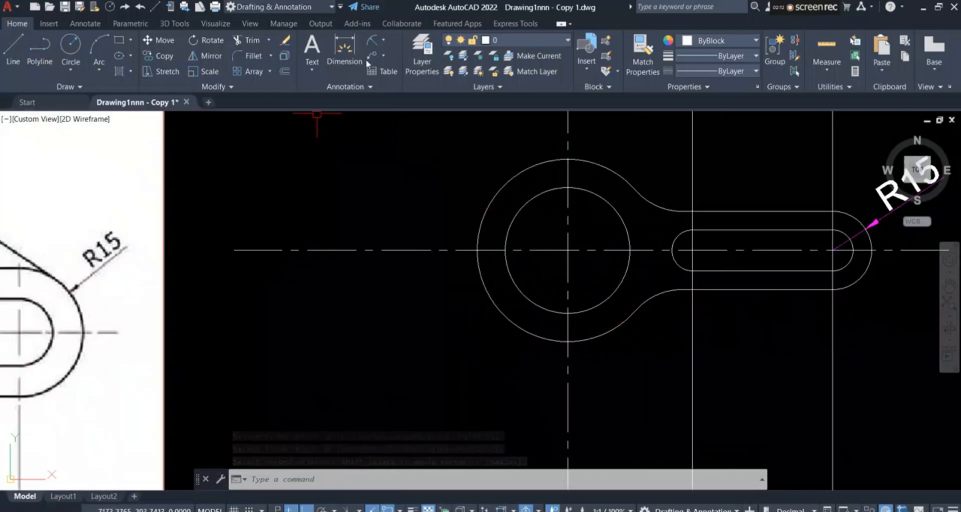
pyautogui.click(384, 42)
pyautogui.click(400, 171)
pyautogui.click(651, 298)
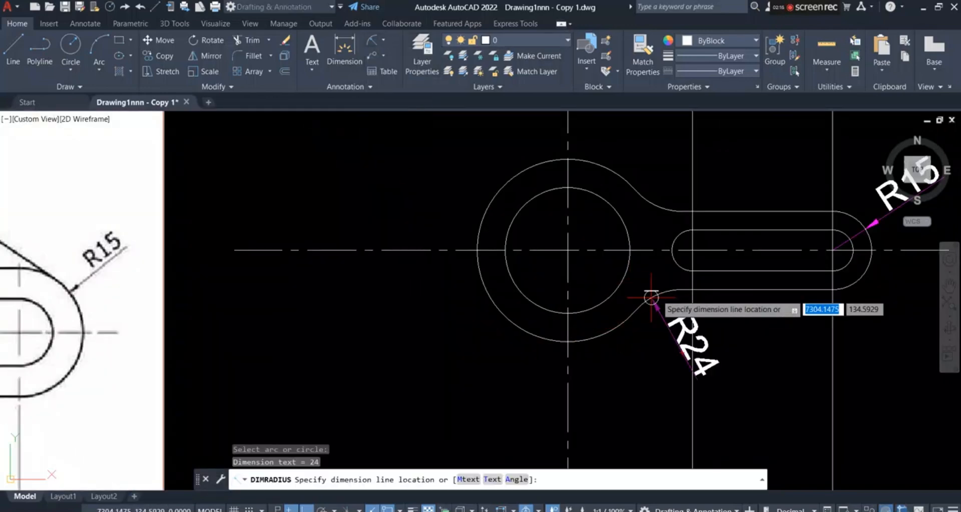
pyautogui.click(651, 300)
pyautogui.scroll(-4, 518, 333)
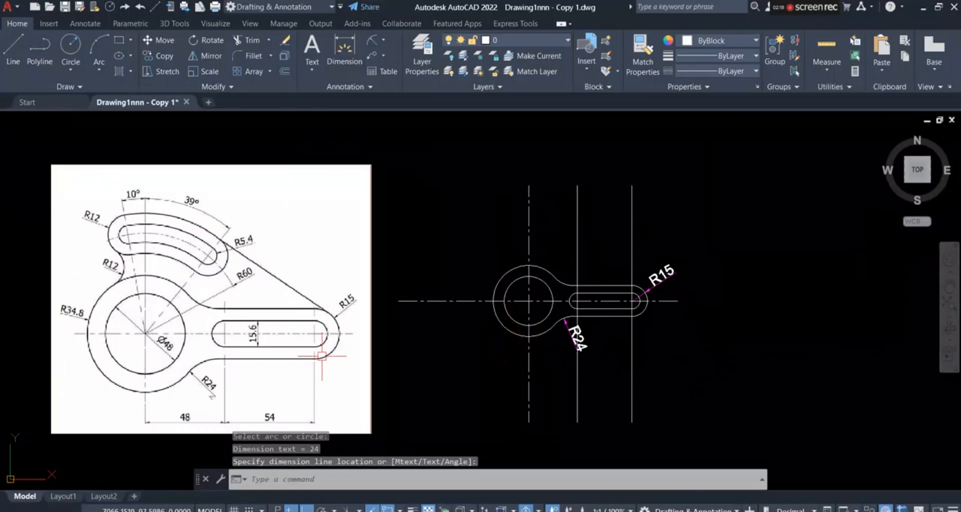
pyautogui.scroll(5, 145, 373)
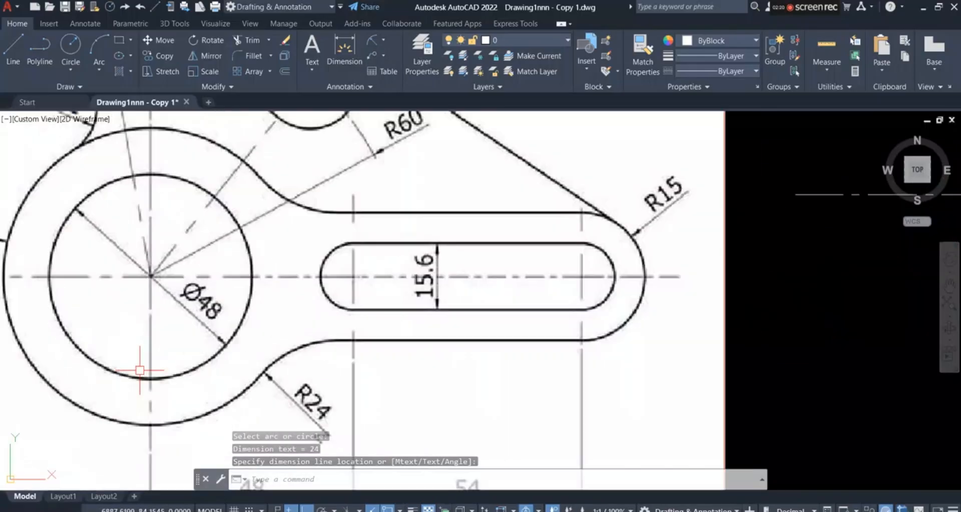
# - Examine the reference drawing's curved slot, including its radii and the angles of its inclined centre lines
pyautogui.scroll(-5, 325, 320)
pyautogui.scroll(5, 652, 231)
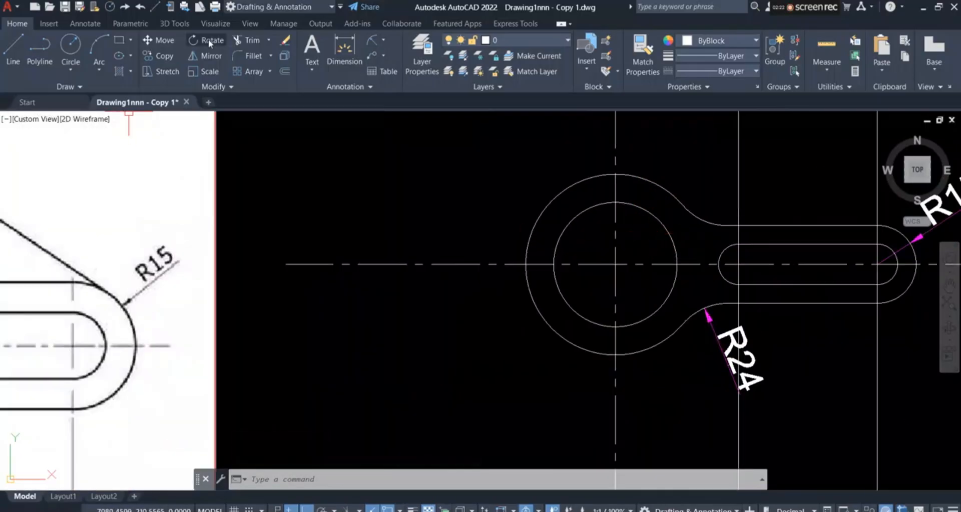
pyautogui.scroll(-5, 548, 203)
pyautogui.scroll(4, 266, 201)
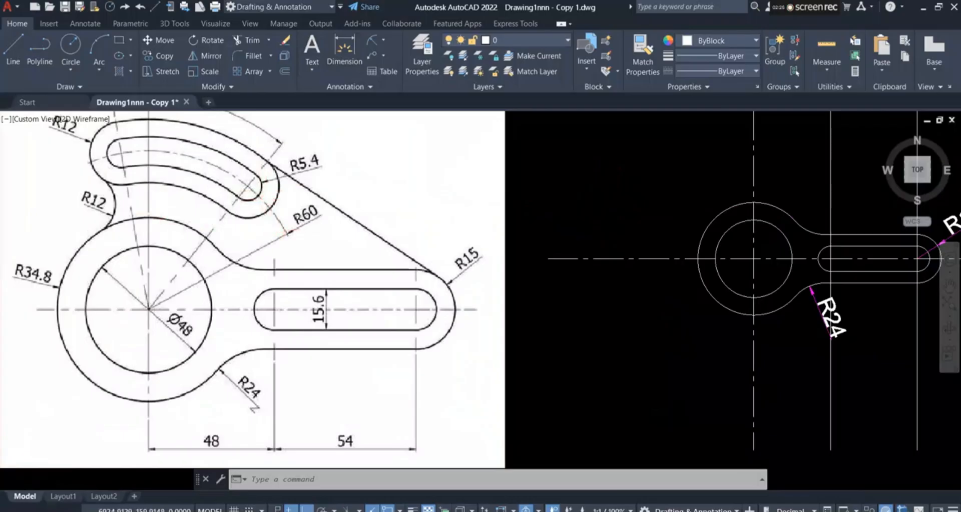
pyautogui.scroll(-4, 201, 243)
pyautogui.scroll(6, 169, 203)
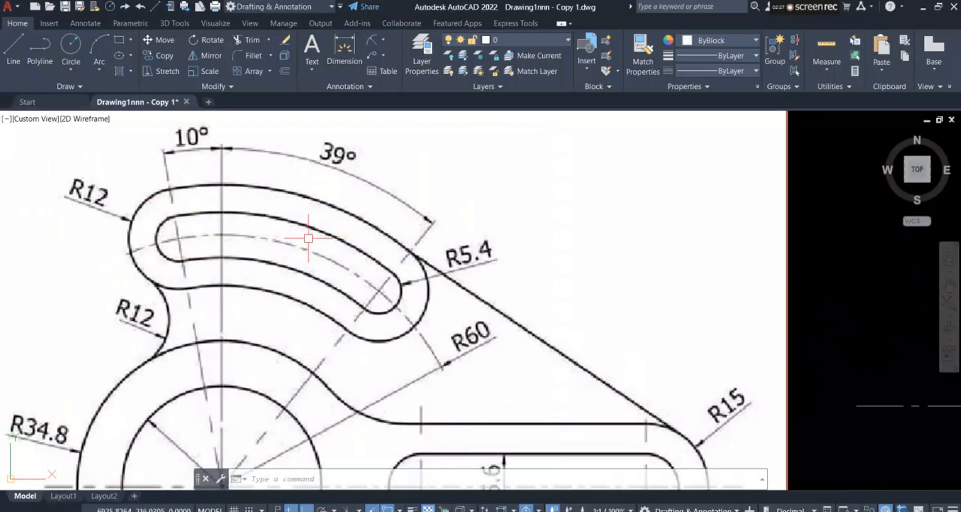
pyautogui.scroll(-4, 242, 251)
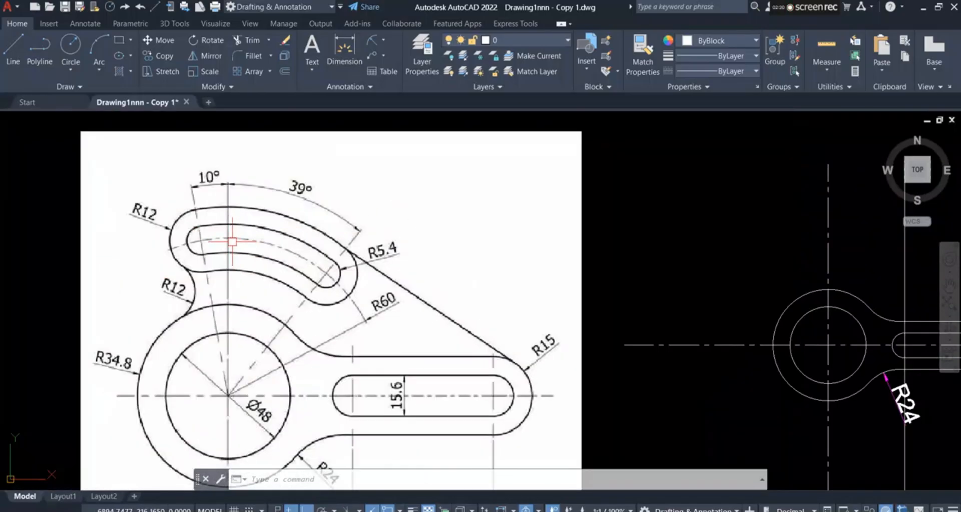
pyautogui.scroll(4, 274, 287)
pyautogui.scroll(-1, 236, 273)
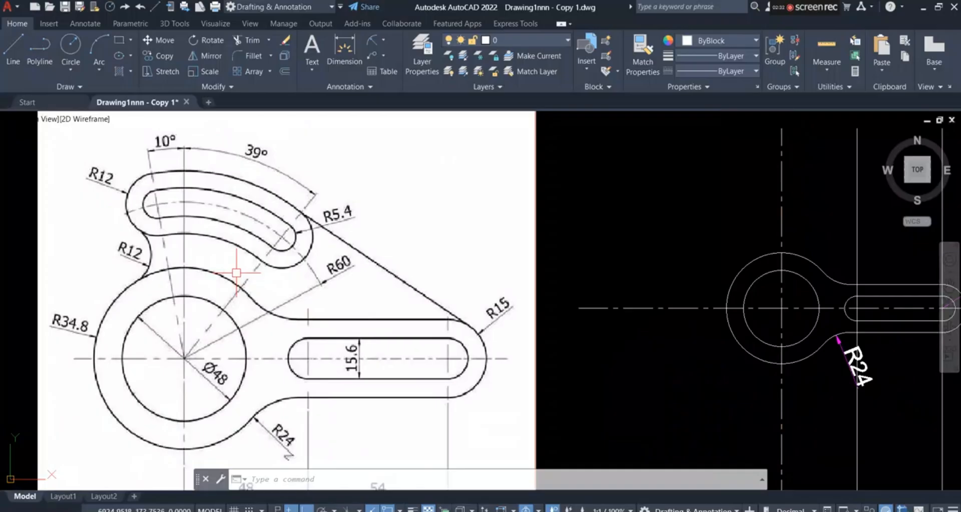
pyautogui.scroll(3, 249, 151)
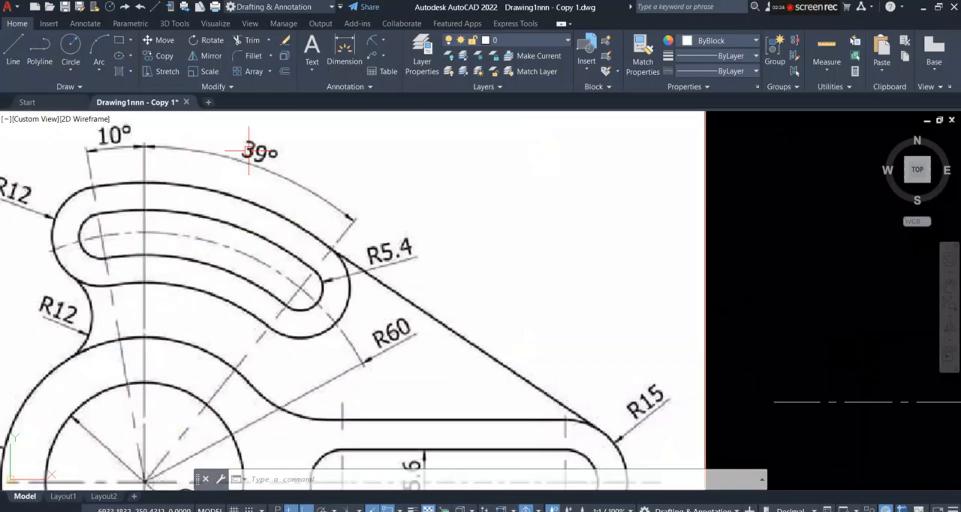
pyautogui.scroll(-3, 249, 150)
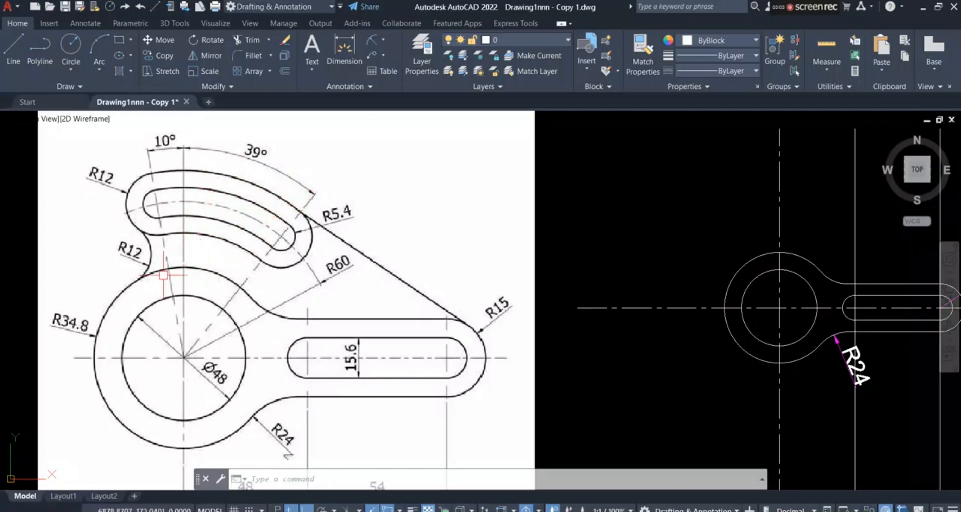
pyautogui.scroll(-2, 156, 280)
pyautogui.scroll(3, 148, 251)
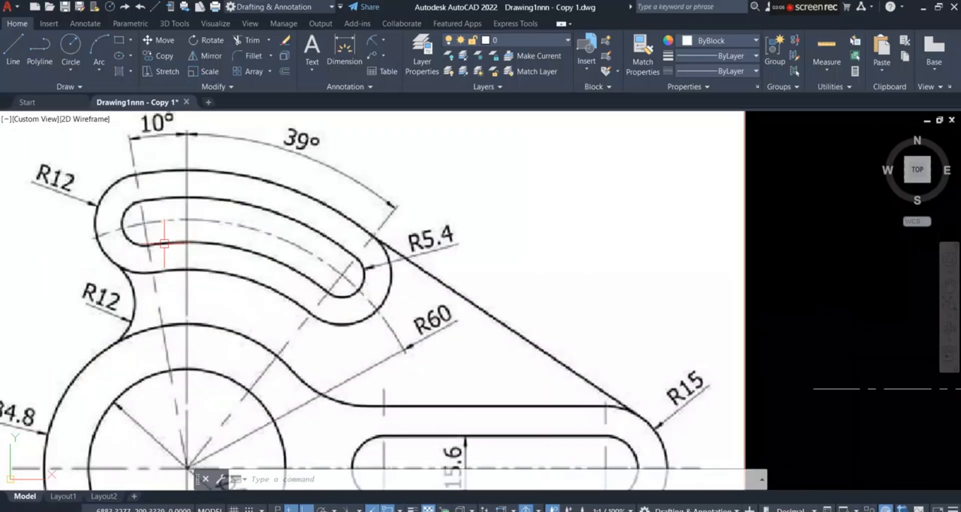
pyautogui.scroll(-1, 159, 269)
# - Draw a line 117 long at 100° from the centre of the concentric circles, with ortho mode off
pyautogui.click(8, 68)
pyautogui.scroll(-1, 508, 231)
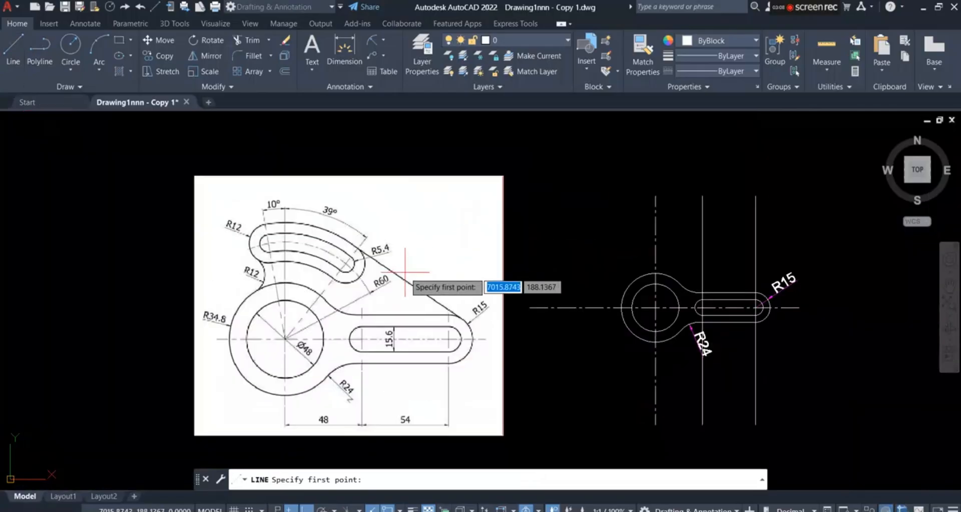
pyautogui.scroll(1, 291, 350)
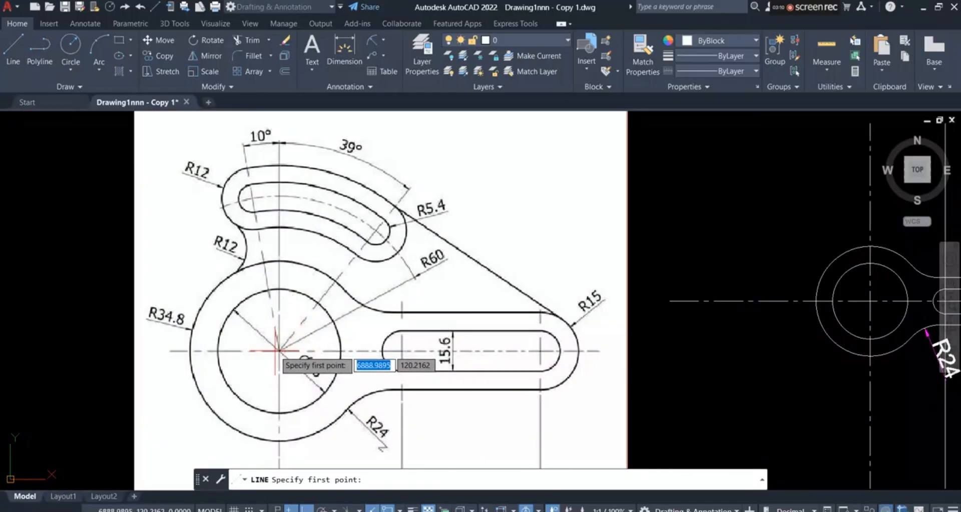
pyautogui.scroll(-1, 254, 347)
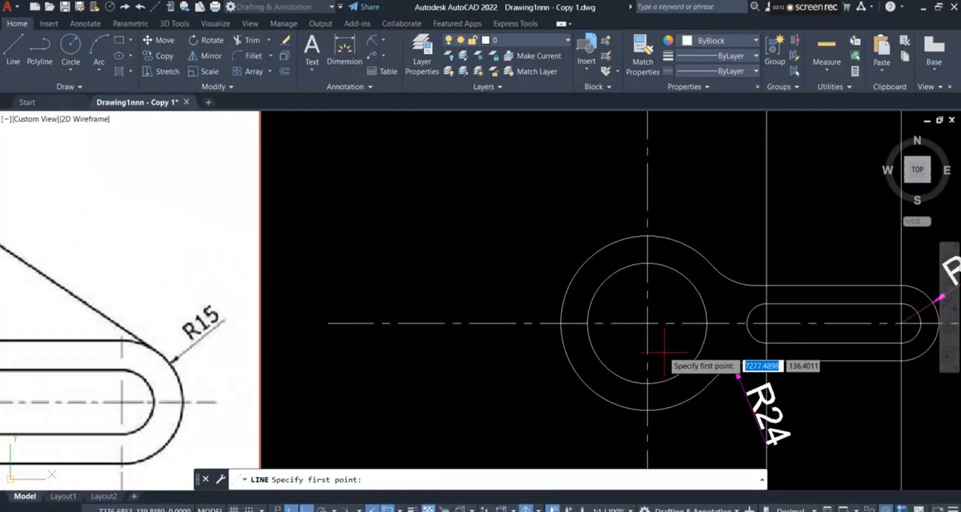
pyautogui.click(647, 324)
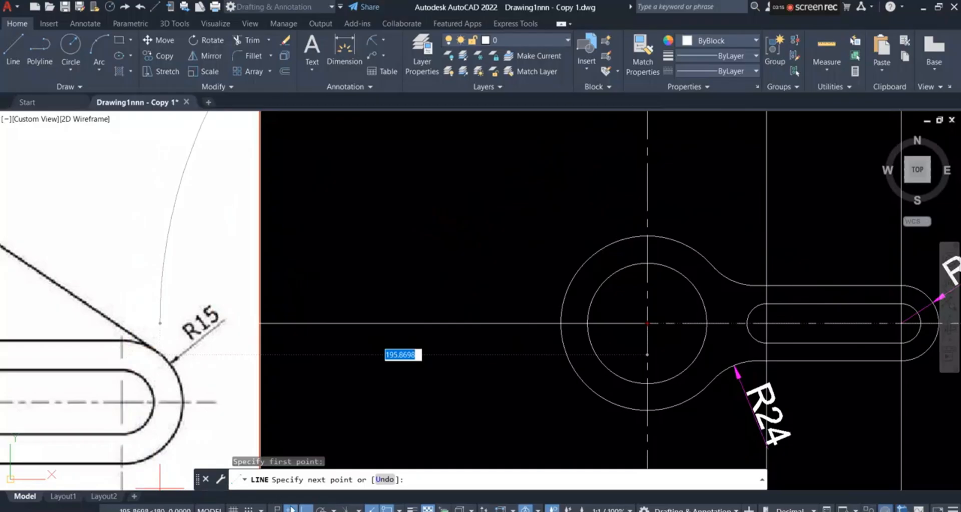
pyautogui.press('F8')
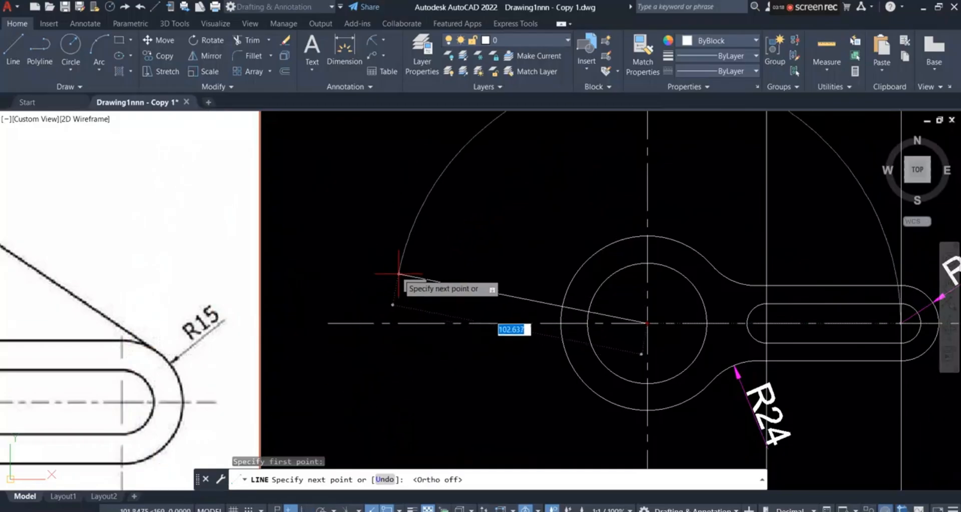
pyautogui.scroll(-2, 670, 328)
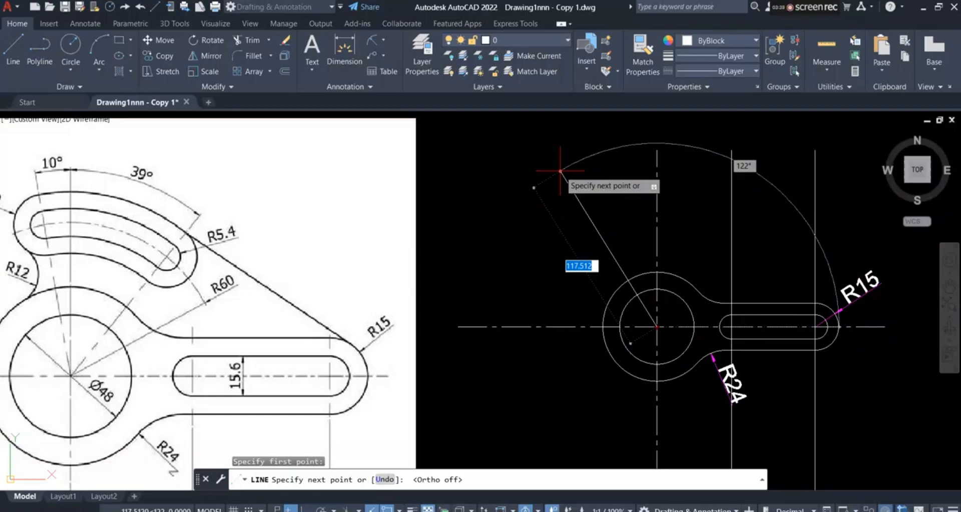
pyautogui.write('@')
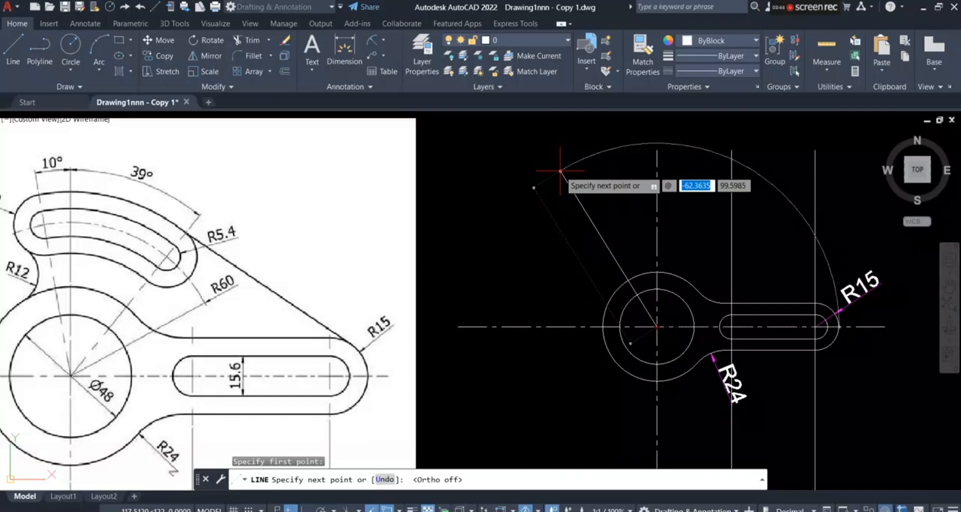
pyautogui.write('117')
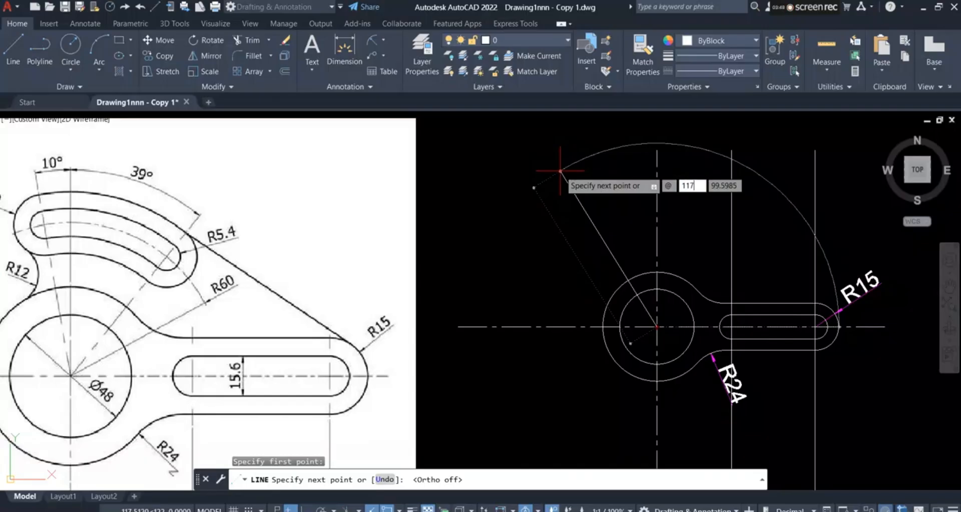
pyautogui.write('<123°')
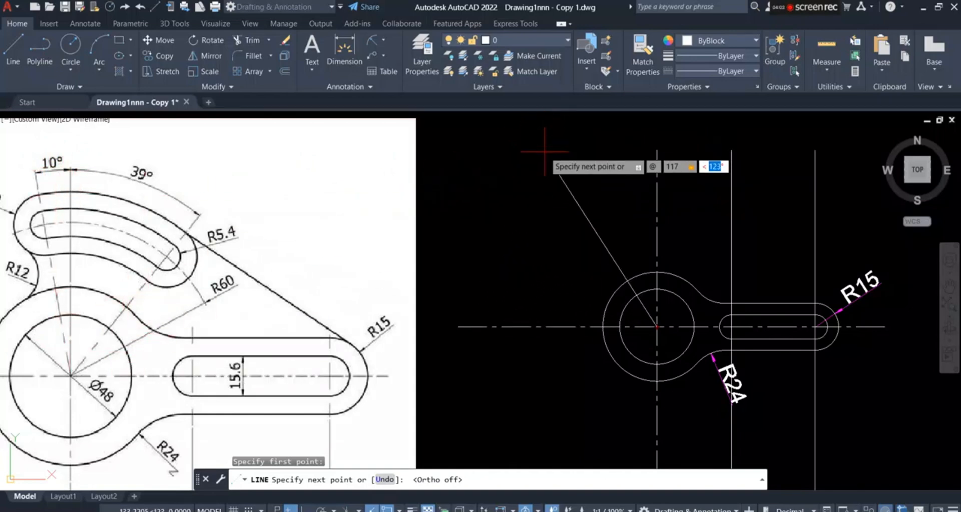
pyautogui.write('100')
pyautogui.press('Return')
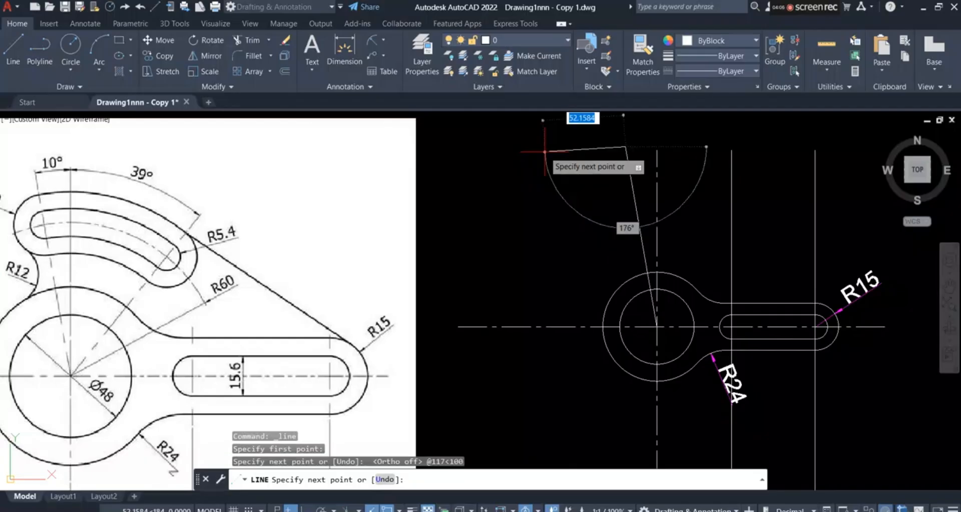
pyautogui.rightClick(529, 184)
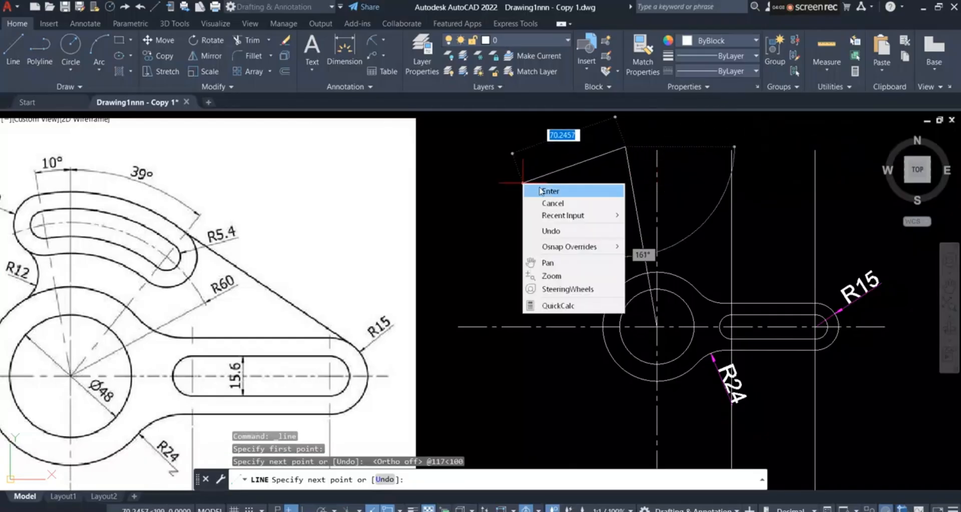
pyautogui.click(556, 192)
# - Add an angular dimension between the vertical centre line and the 100° line, placed above their upper ends
pyautogui.scroll(-4, 604, 236)
pyautogui.scroll(6, 605, 236)
pyautogui.scroll(-1, 585, 150)
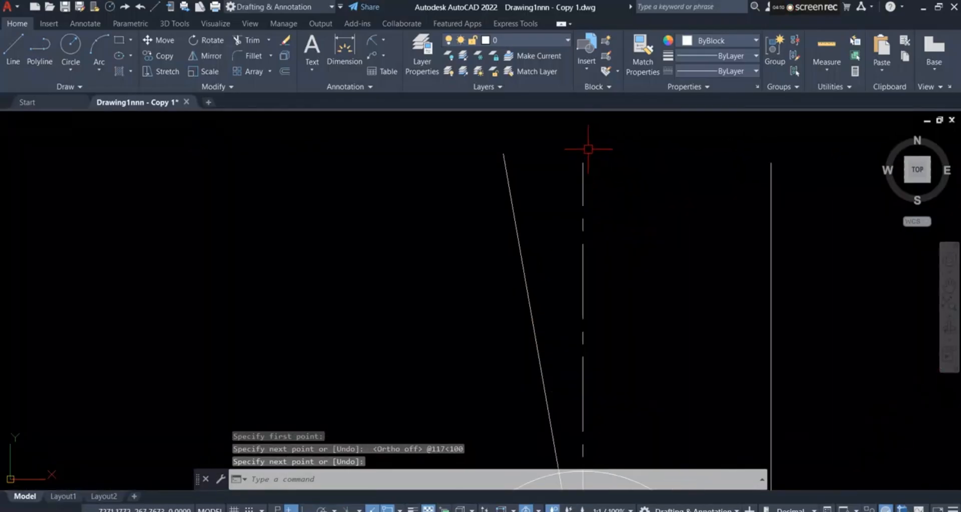
pyautogui.click(383, 39)
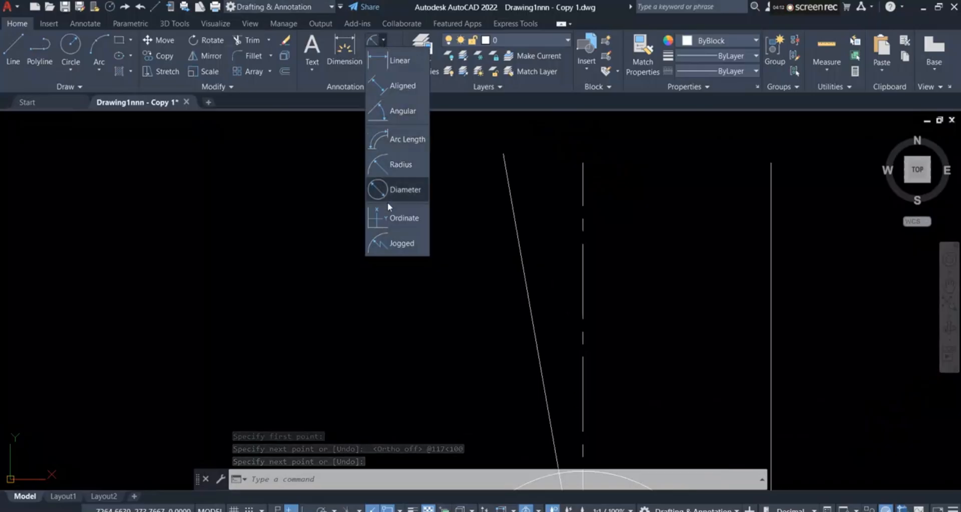
pyautogui.click(402, 116)
pyautogui.click(579, 180)
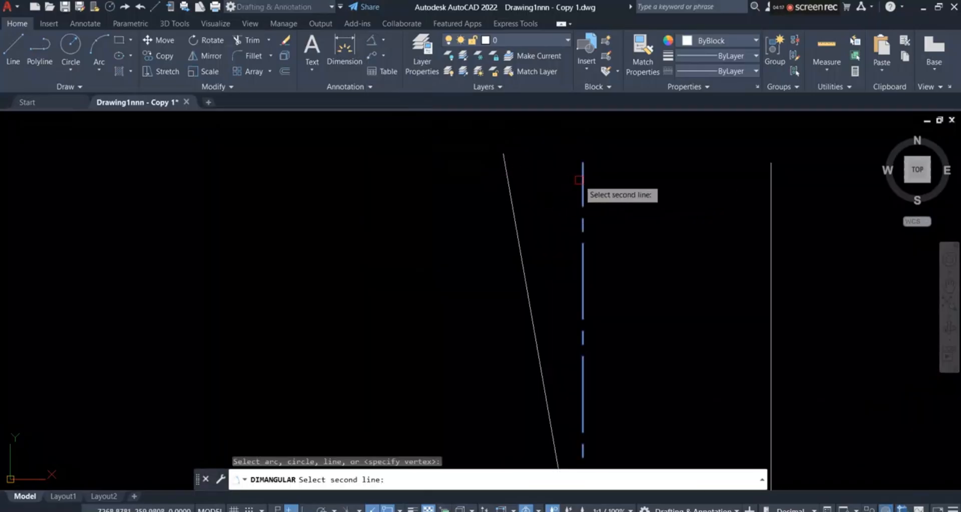
pyautogui.click(514, 201)
pyautogui.scroll(-4, 497, 163)
pyautogui.scroll(-2, 500, 165)
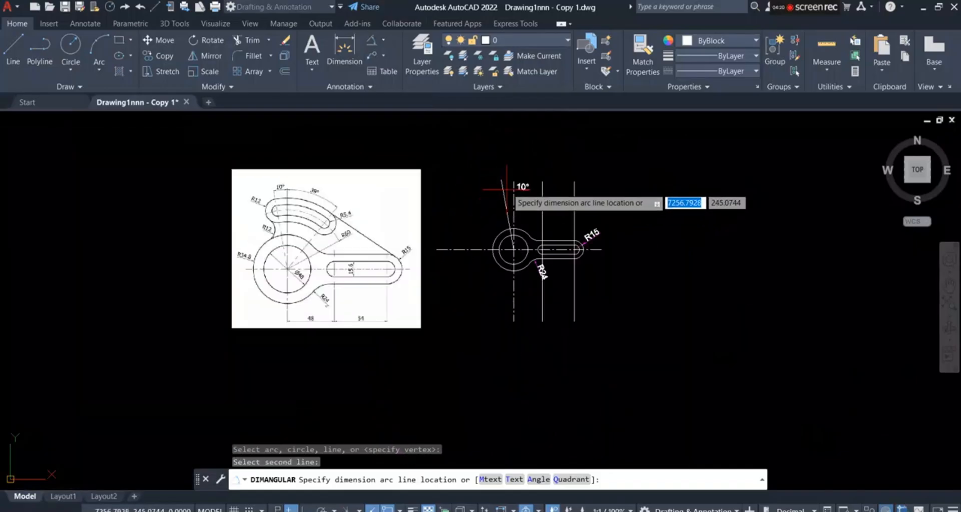
pyautogui.click(505, 134)
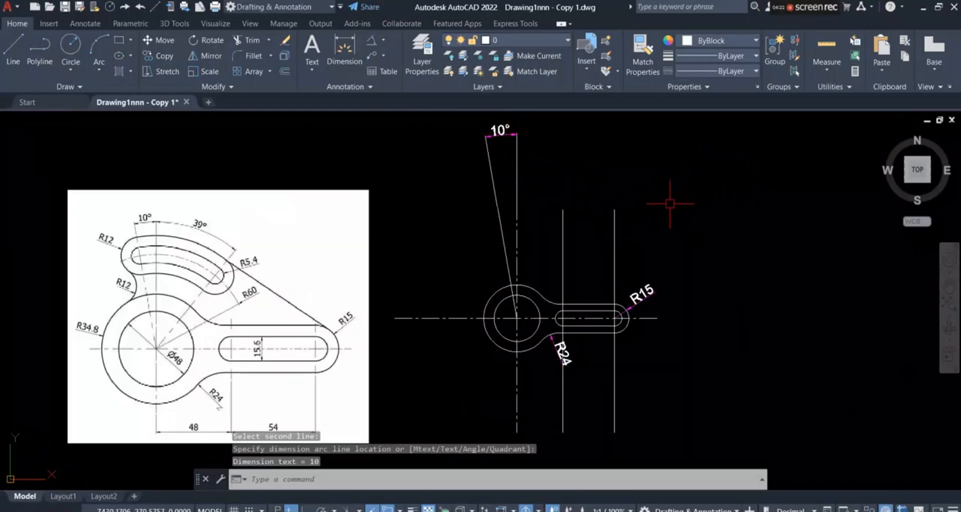
# - Draw a second line 117 long at 51° from the centre of the concentric circles, up over the slotted arm
pyautogui.scroll(2, 517, 205)
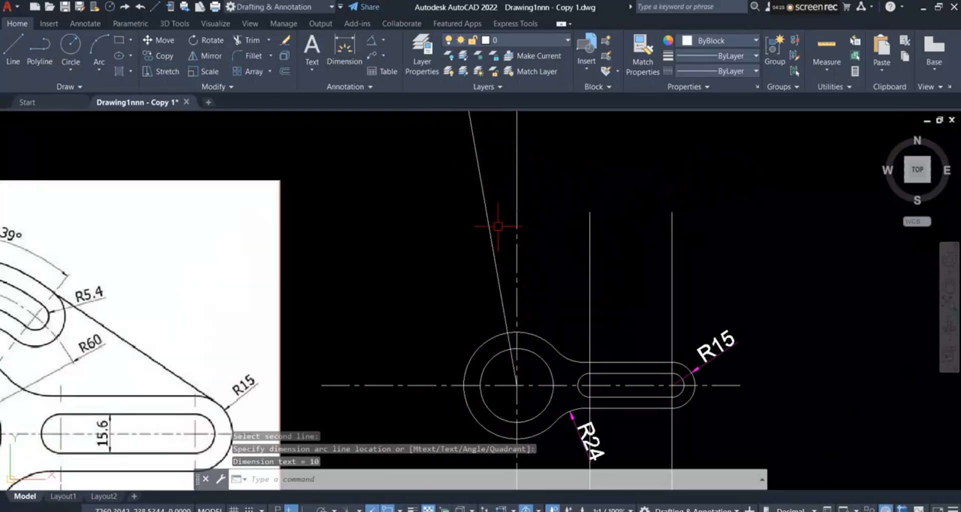
pyautogui.scroll(-3, 497, 226)
pyautogui.scroll(1, 498, 217)
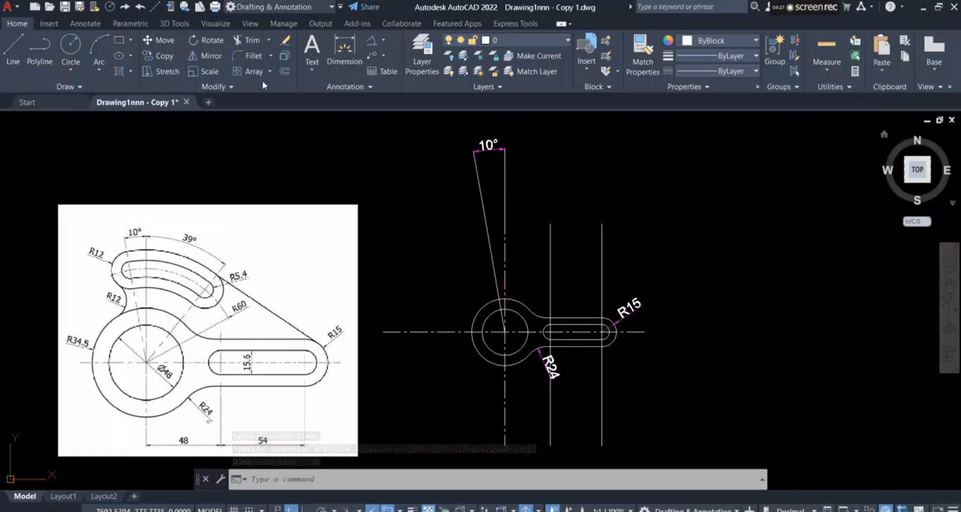
pyautogui.scroll(4, 508, 331)
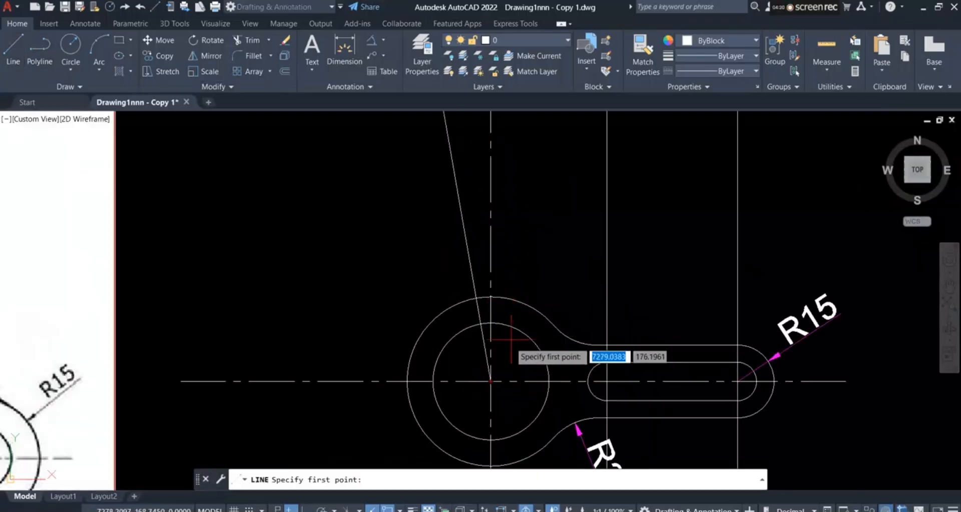
pyautogui.click(491, 381)
pyautogui.scroll(-5, 595, 292)
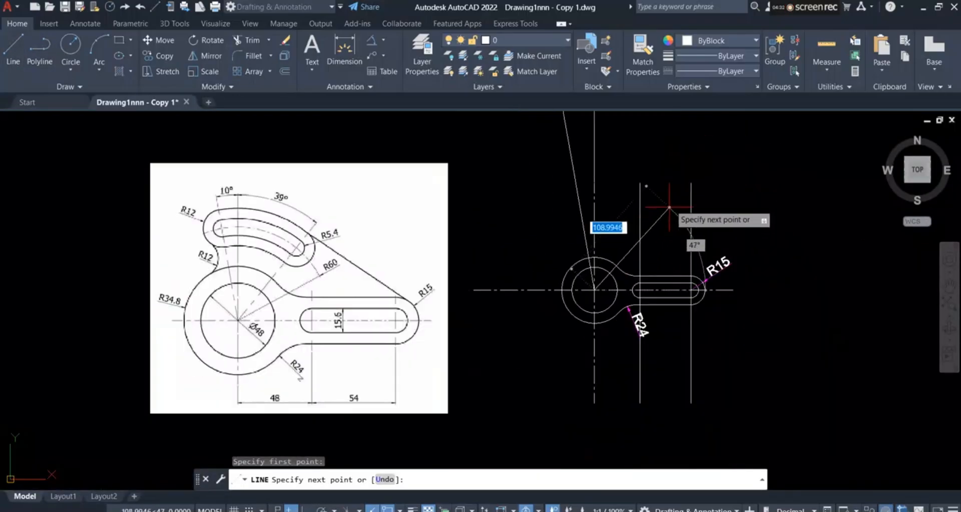
pyautogui.scroll(4, 189, 265)
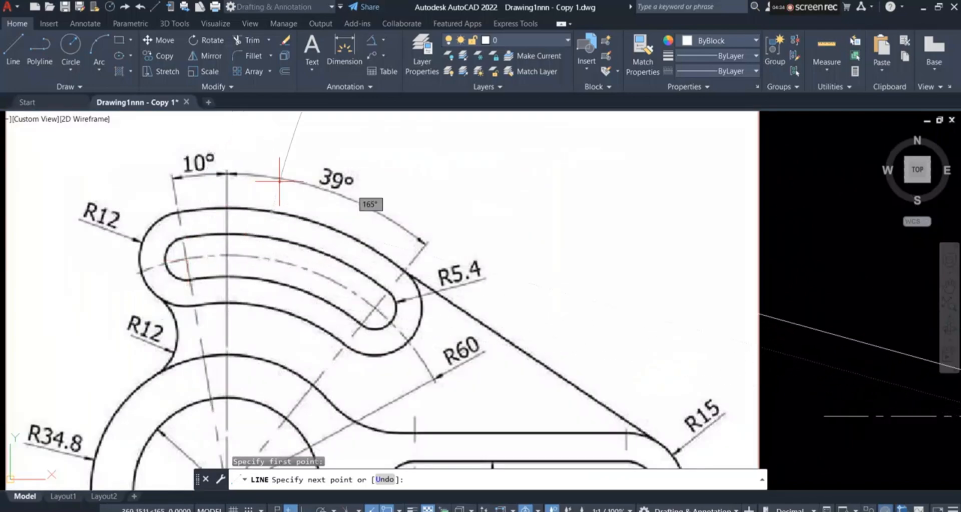
pyautogui.scroll(-2, 306, 173)
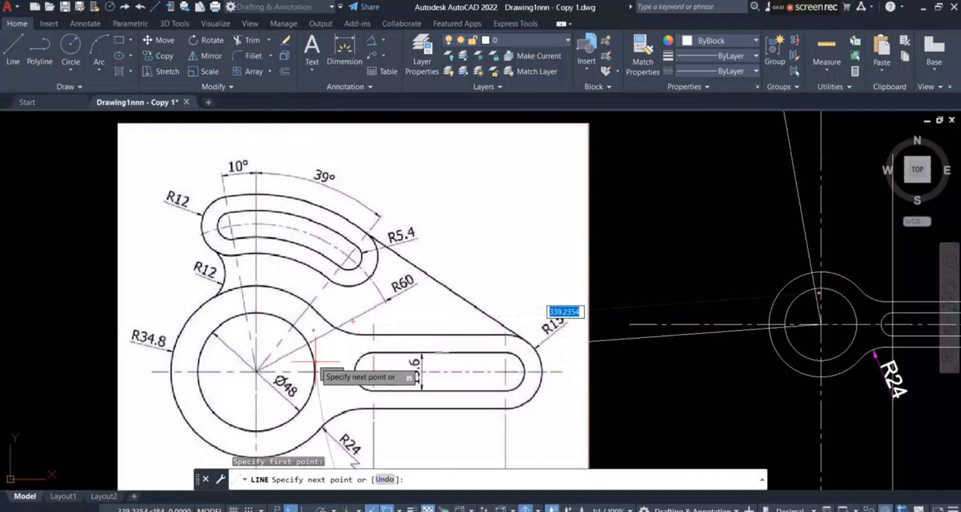
pyautogui.scroll(-2, 268, 291)
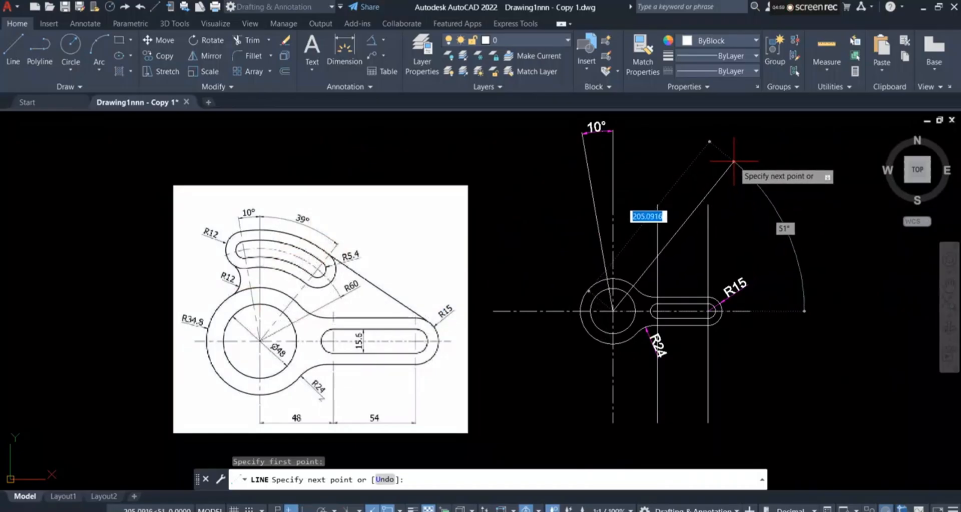
pyautogui.write('@117')
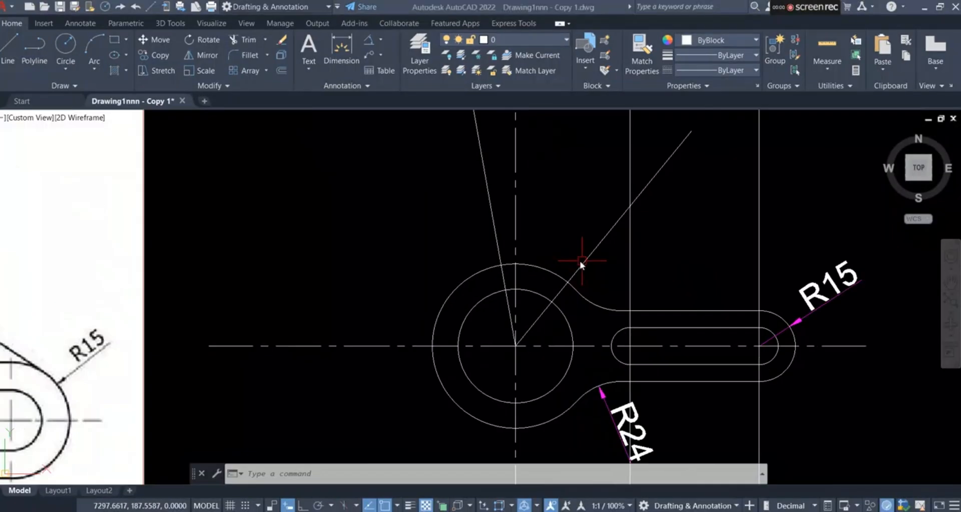
# - Add an angular dimension between the 51° line and the vertical centre line, with its arc near their upper ends
pyautogui.scroll(-3, 580, 265)
pyautogui.scroll(3, 591, 235)
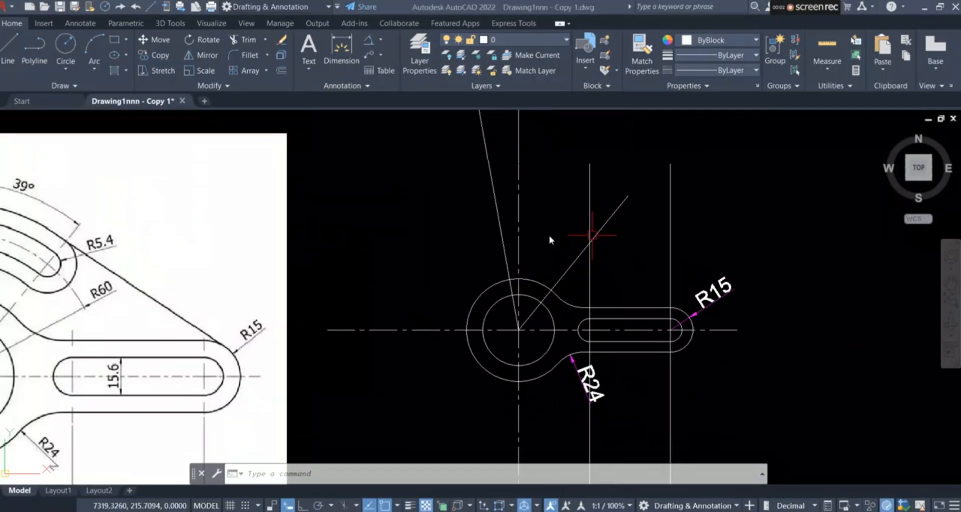
pyautogui.scroll(-2, 234, 144)
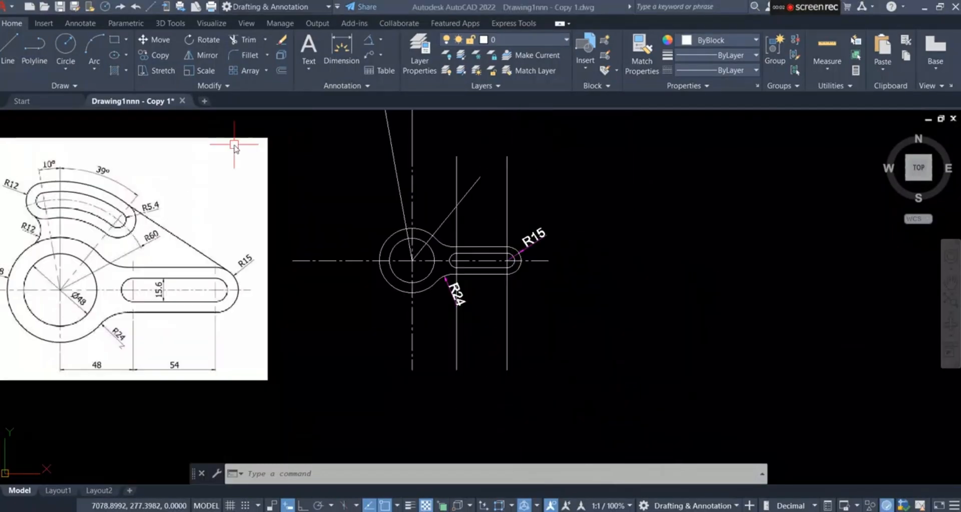
pyautogui.click(369, 40)
pyautogui.click(452, 207)
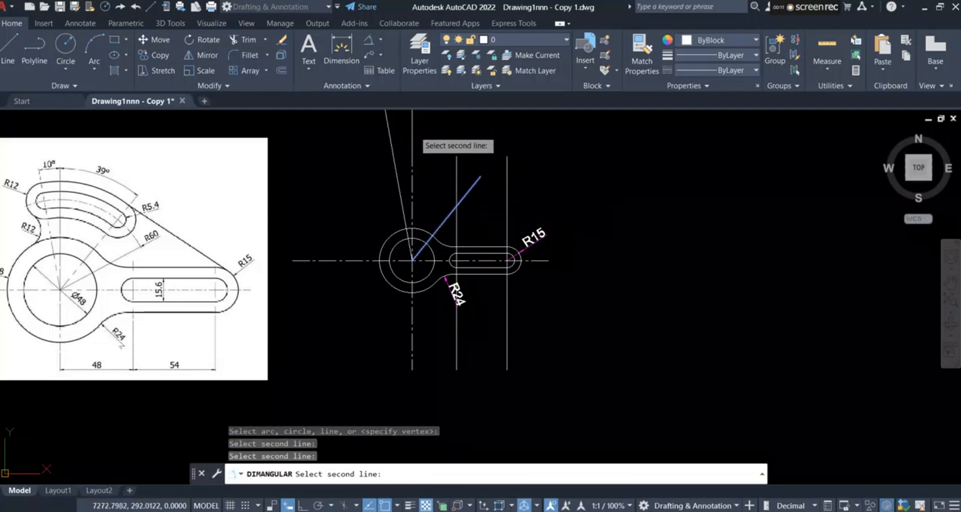
pyautogui.scroll(-2, 444, 228)
pyautogui.scroll(5, 431, 155)
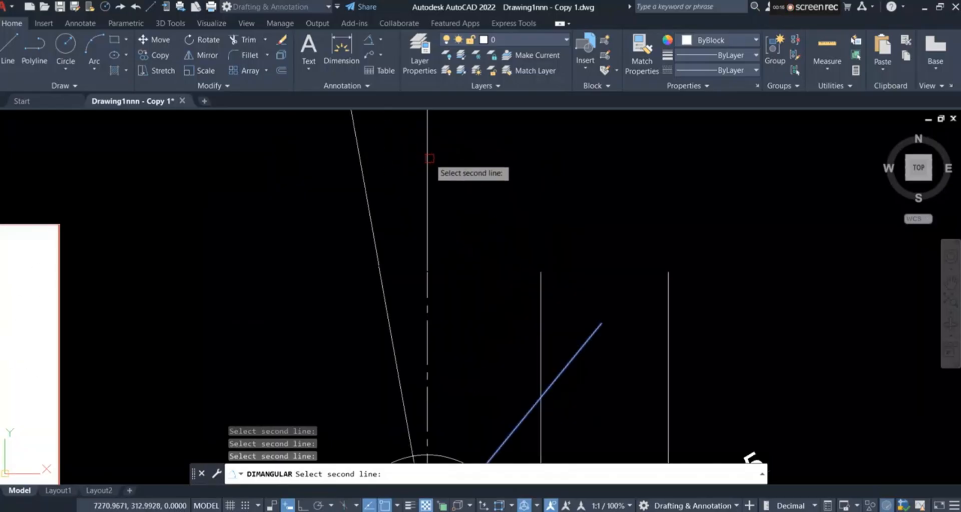
pyautogui.scroll(-2, 429, 165)
pyautogui.click(430, 331)
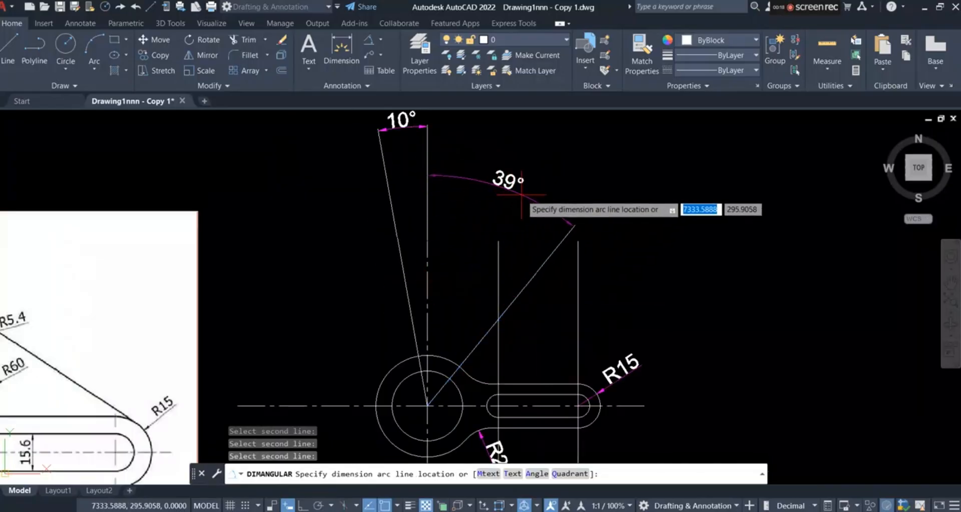
pyautogui.click(539, 181)
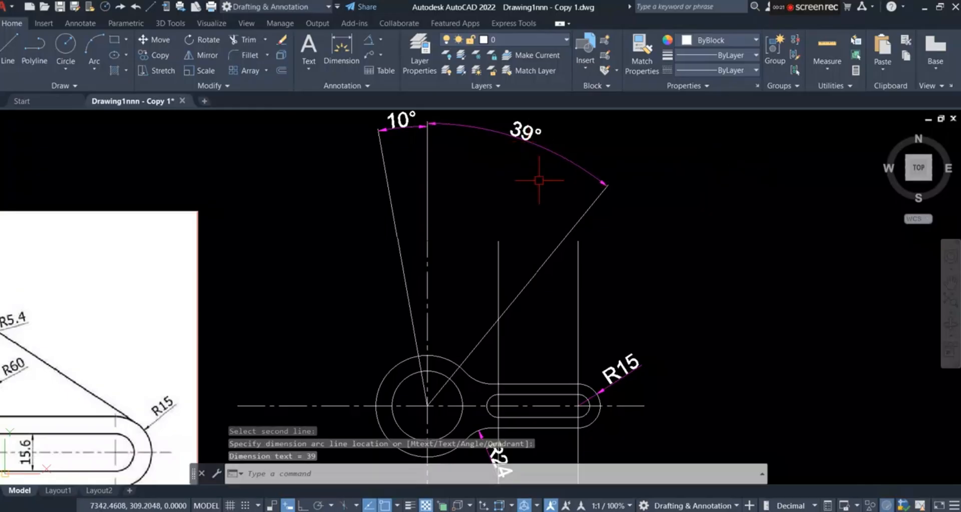
# - Examine the R60 arc centre line of the reference's curved slot, its crossings with the inclined lines and its end radii
pyautogui.scroll(-4, 539, 181)
pyautogui.scroll(4, 553, 208)
pyautogui.scroll(-2, 544, 216)
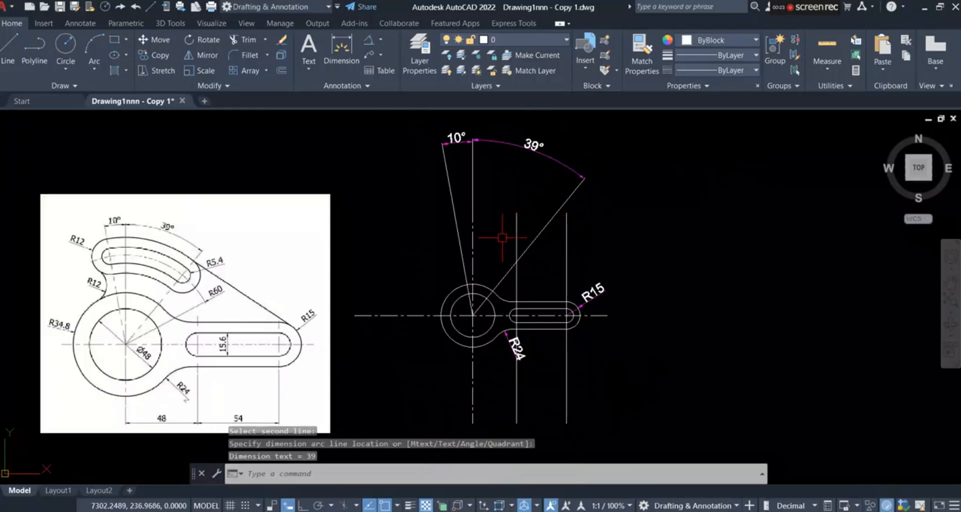
pyautogui.scroll(2, 502, 238)
pyautogui.scroll(-2, 488, 204)
pyautogui.scroll(4, 105, 250)
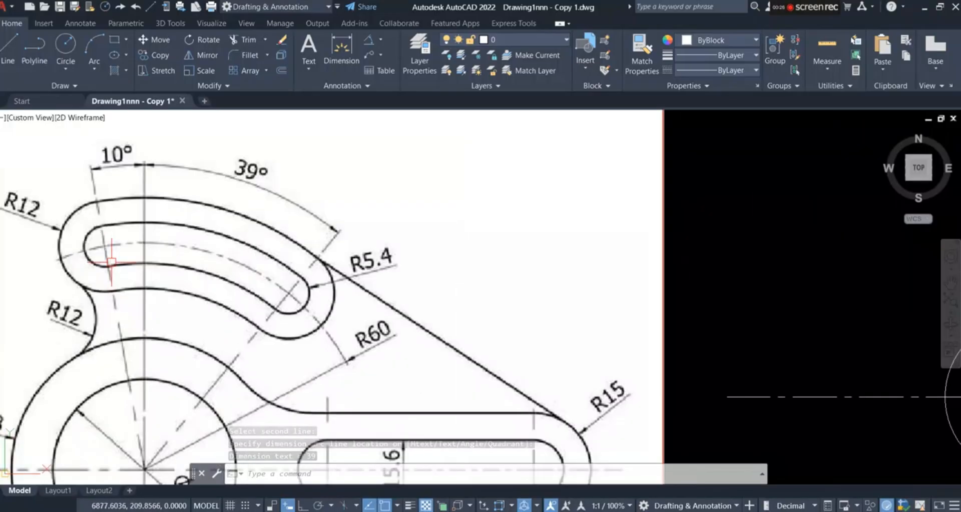
pyautogui.scroll(-2, 111, 262)
pyautogui.scroll(3, 145, 258)
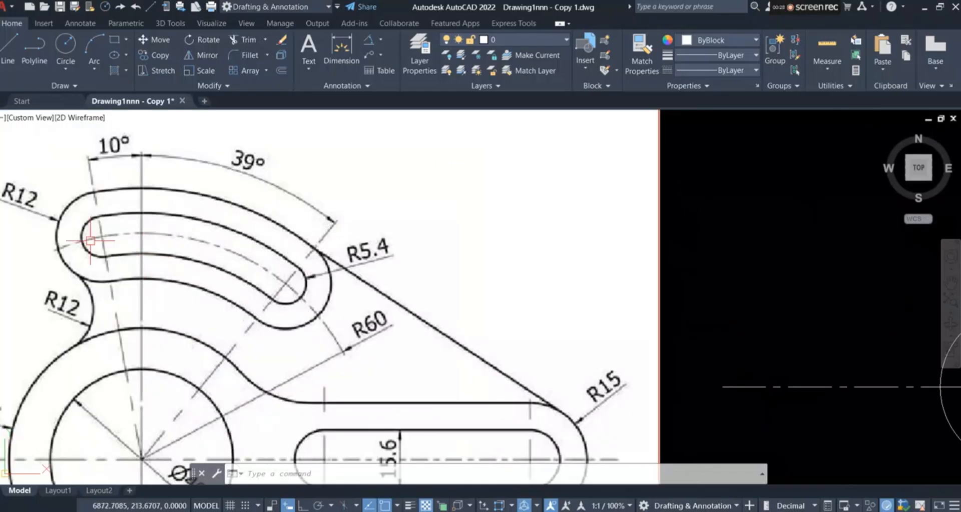
pyautogui.scroll(-3, 144, 216)
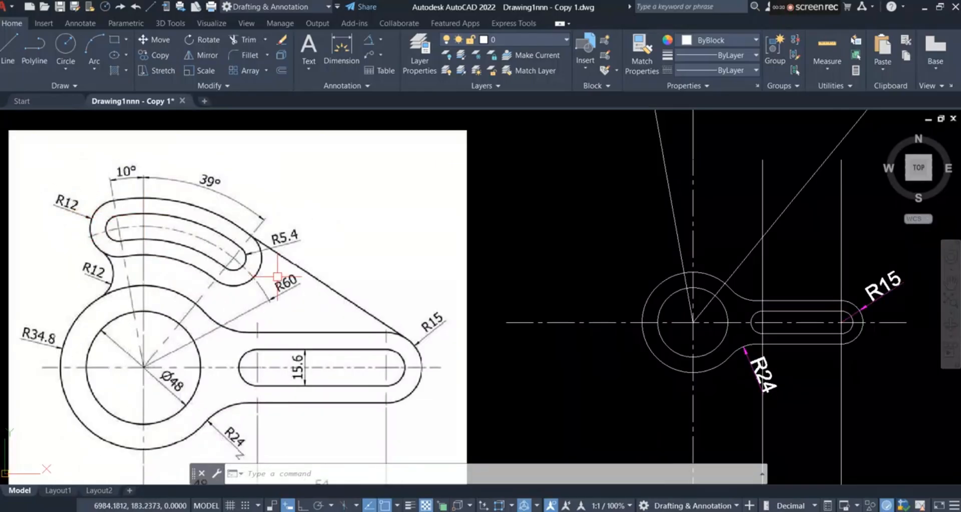
pyautogui.scroll(2, 277, 277)
pyautogui.scroll(-3, 319, 220)
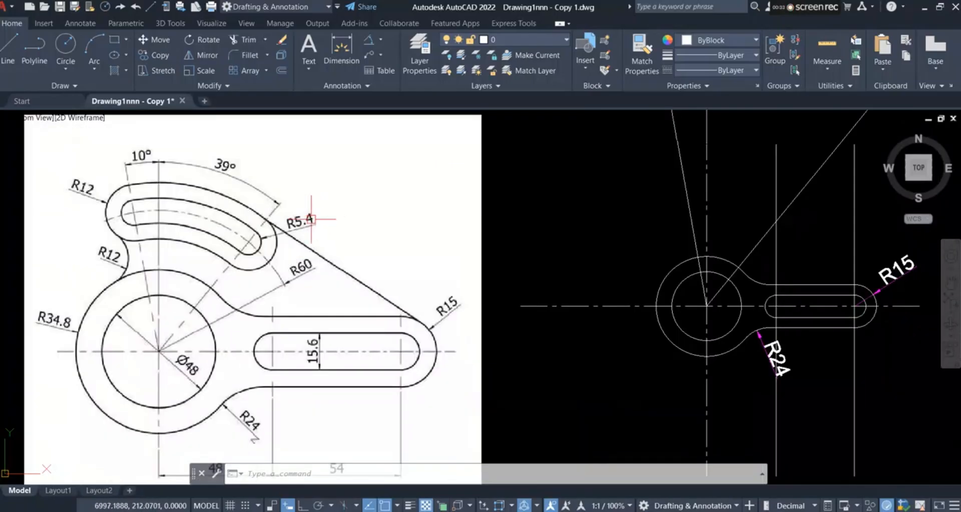
pyautogui.scroll(3, 227, 268)
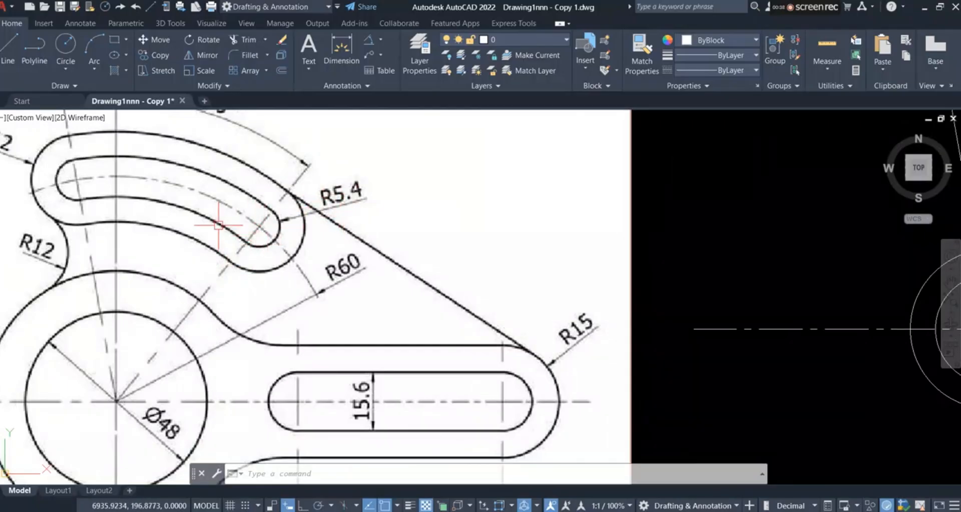
pyautogui.scroll(-3, 218, 225)
pyautogui.scroll(3, 65, 182)
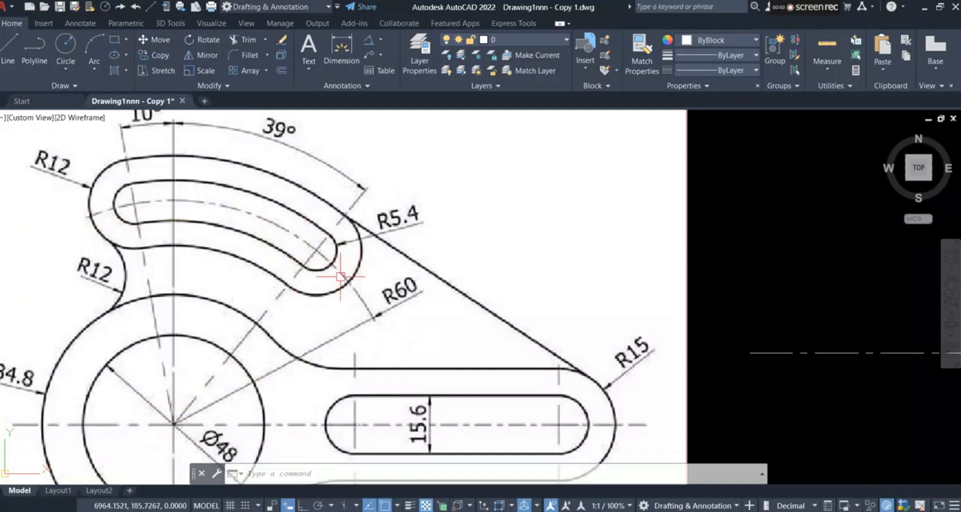
pyautogui.scroll(-3, 338, 296)
pyautogui.scroll(5, 333, 285)
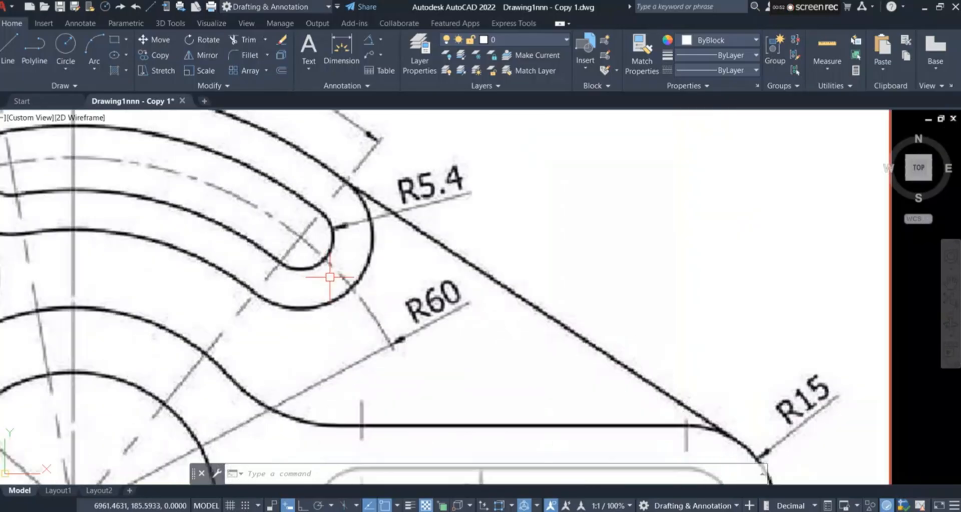
pyautogui.scroll(-2, 481, 242)
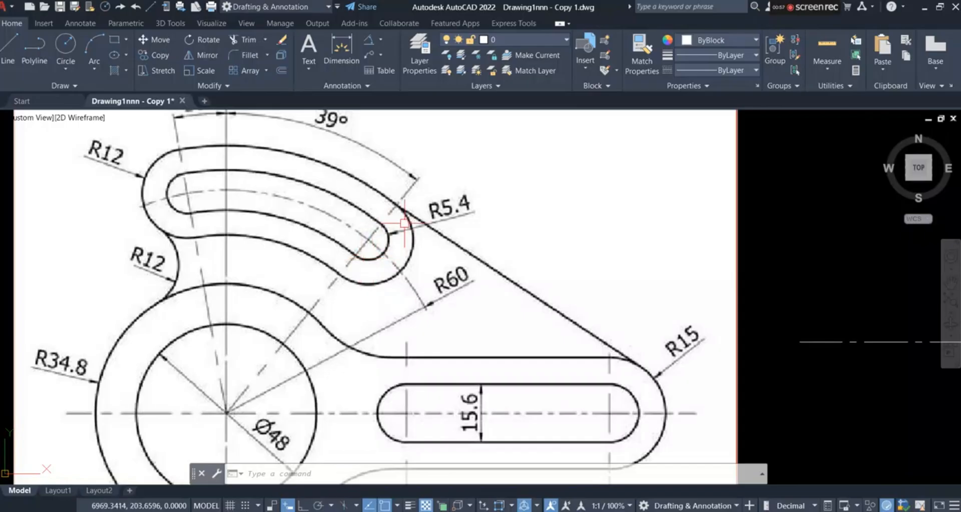
pyautogui.scroll(3, 392, 256)
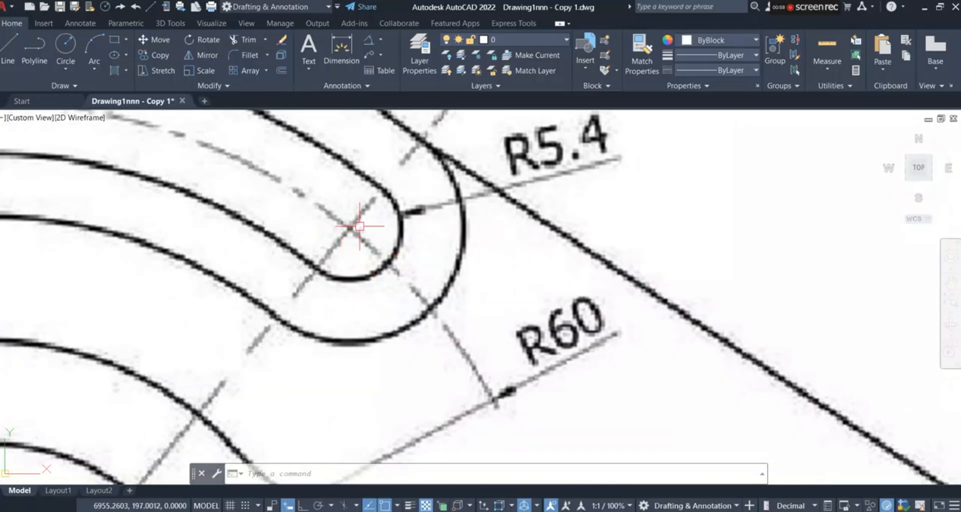
pyautogui.scroll(-2, 356, 235)
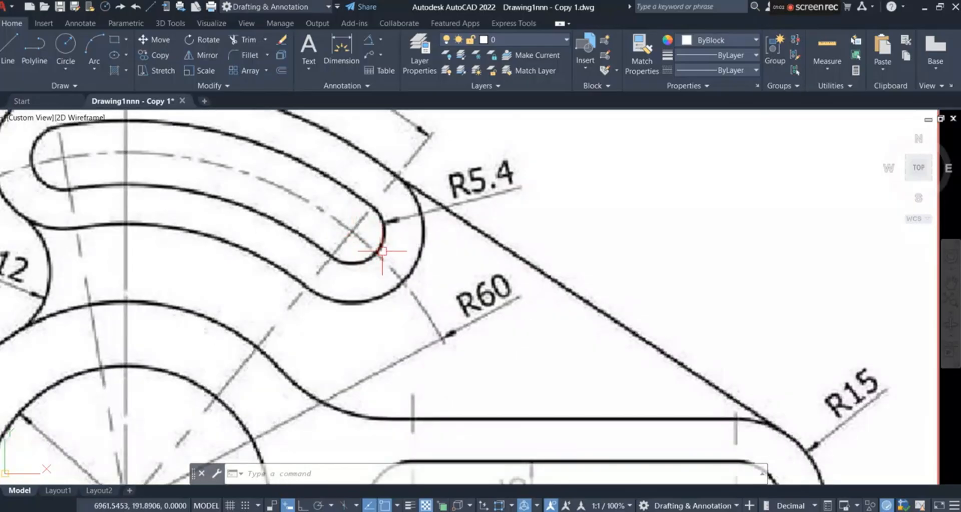
pyautogui.scroll(-4, 438, 310)
pyautogui.scroll(3, 446, 319)
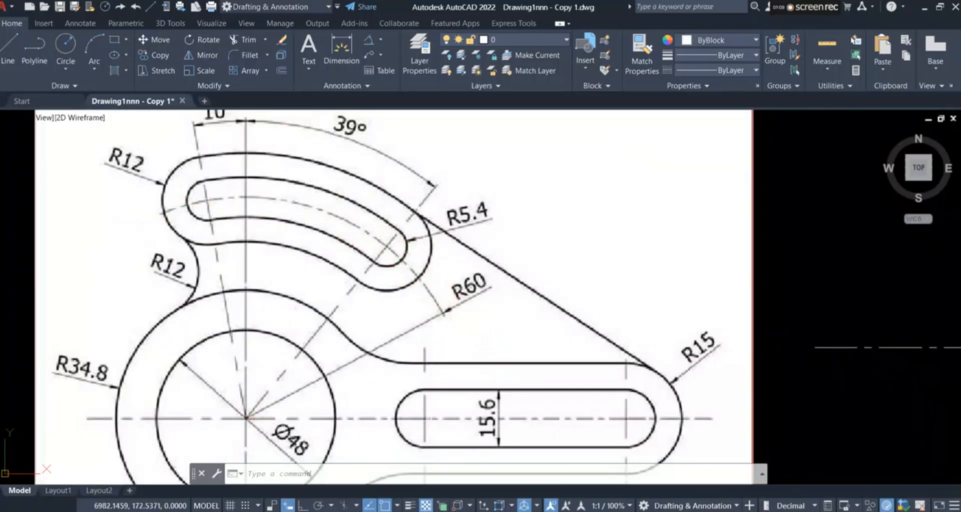
pyautogui.scroll(-2, 247, 251)
pyautogui.scroll(-2, 365, 258)
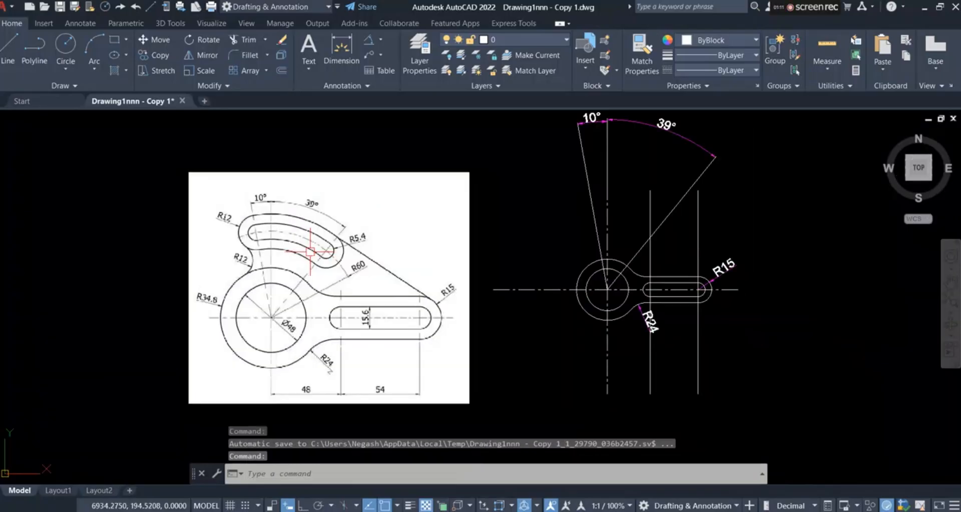
pyautogui.scroll(4, 343, 276)
# - Draw a circle of radius 60 centred on the existing concentric circles
pyautogui.click(66, 72)
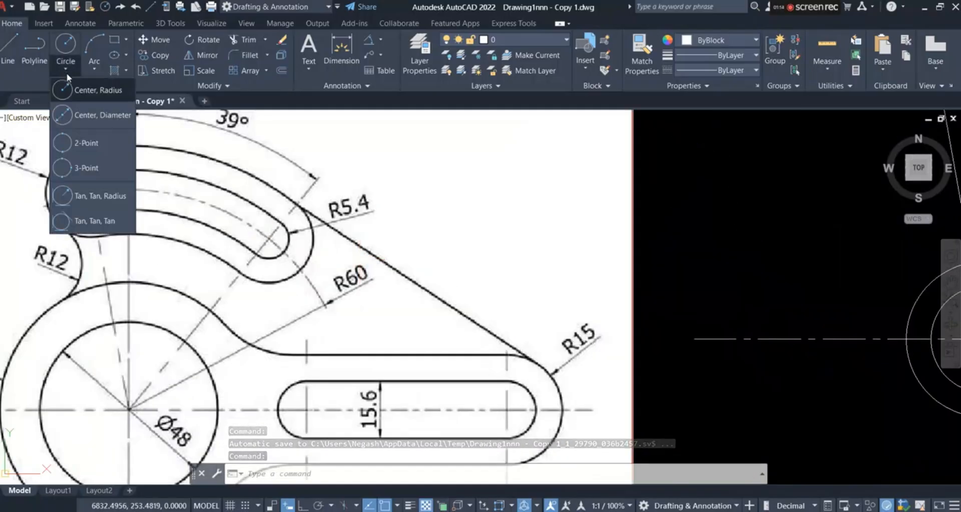
pyautogui.click(86, 88)
pyautogui.scroll(-2, 168, 210)
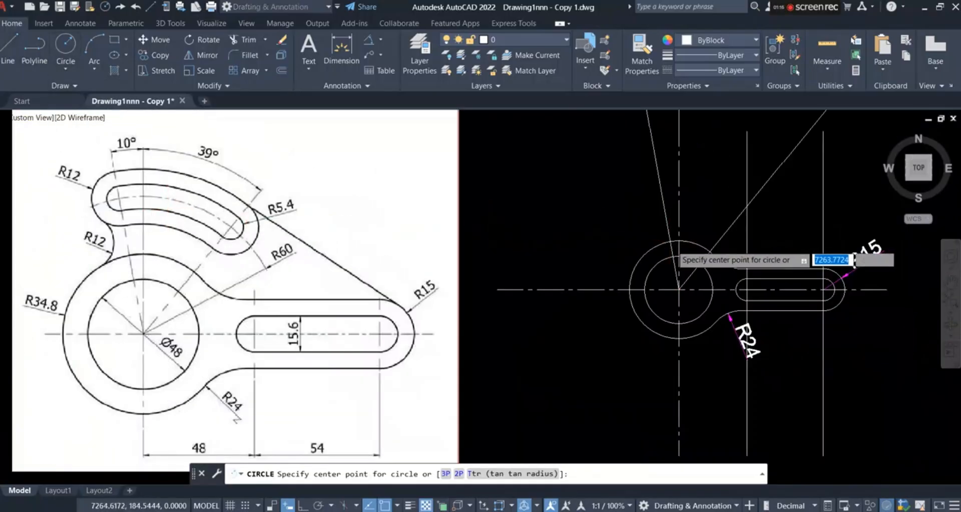
pyautogui.scroll(2, 674, 245)
pyautogui.click(680, 315)
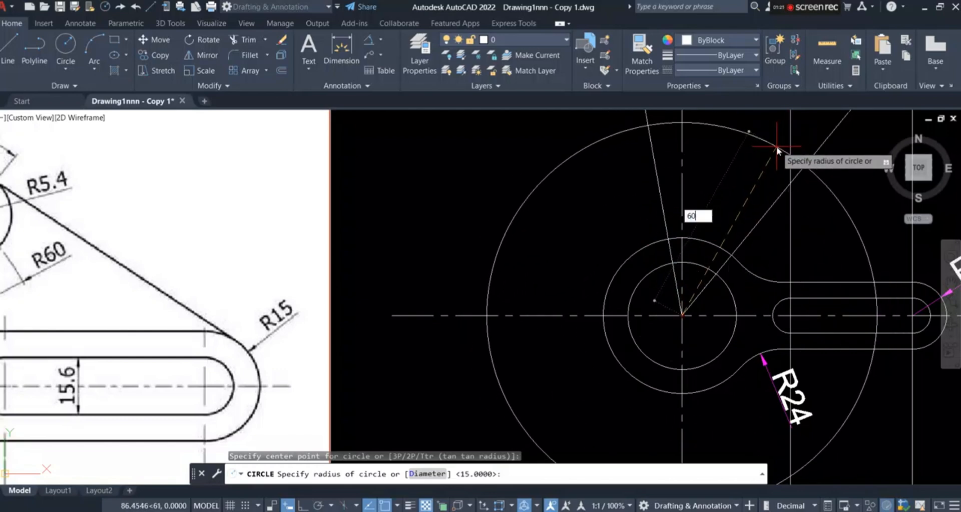
pyautogui.write('60')
pyautogui.press('Return')
# - Trim the radius 60 circle down to the upper arc between the 100° and 51° inclined lines
pyautogui.scroll(-2, 729, 165)
pyautogui.scroll(2, 435, 185)
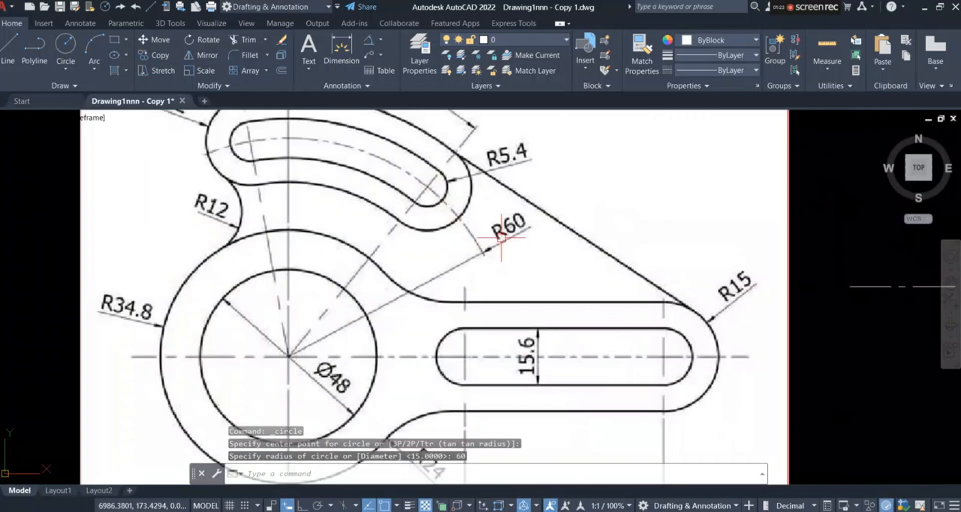
pyautogui.scroll(-2, 385, 255)
pyautogui.scroll(2, 703, 250)
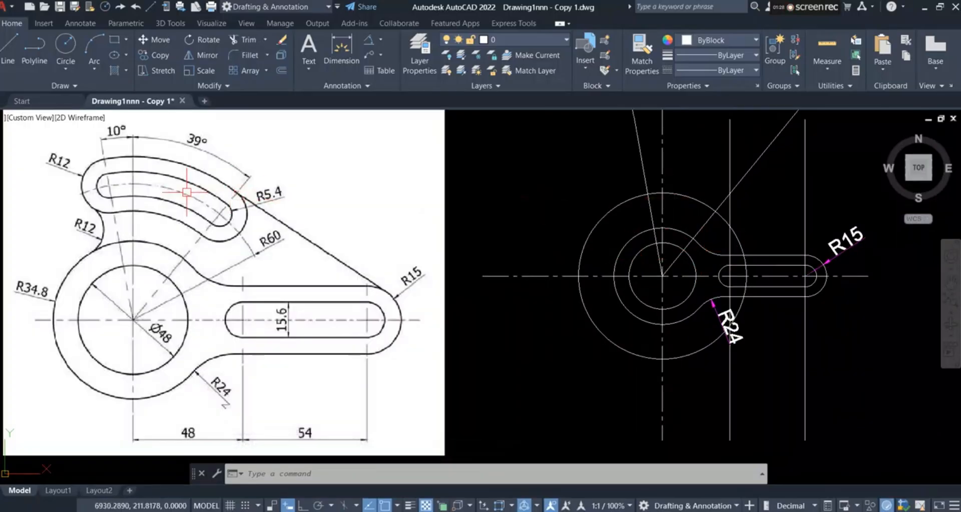
pyautogui.scroll(2, 186, 192)
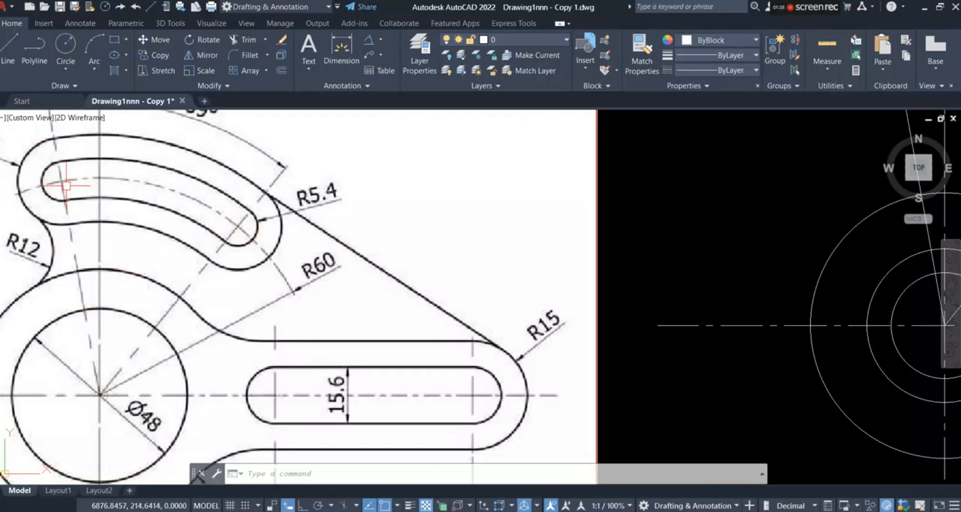
pyautogui.scroll(-2, 64, 189)
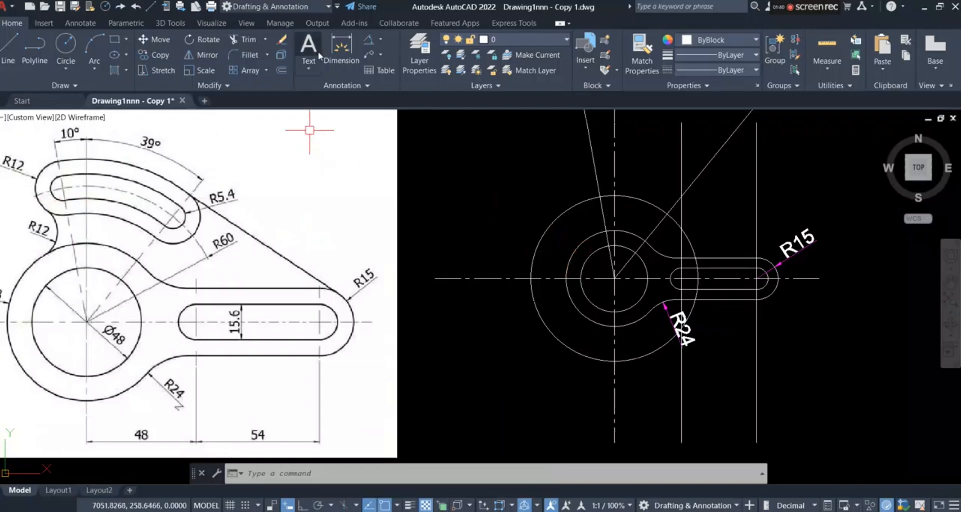
pyautogui.click(245, 40)
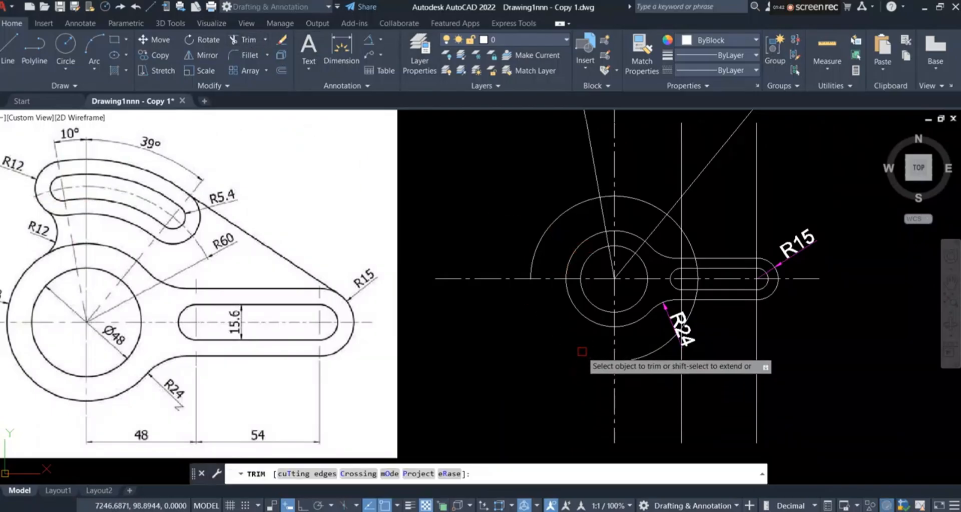
pyautogui.scroll(3, 678, 317)
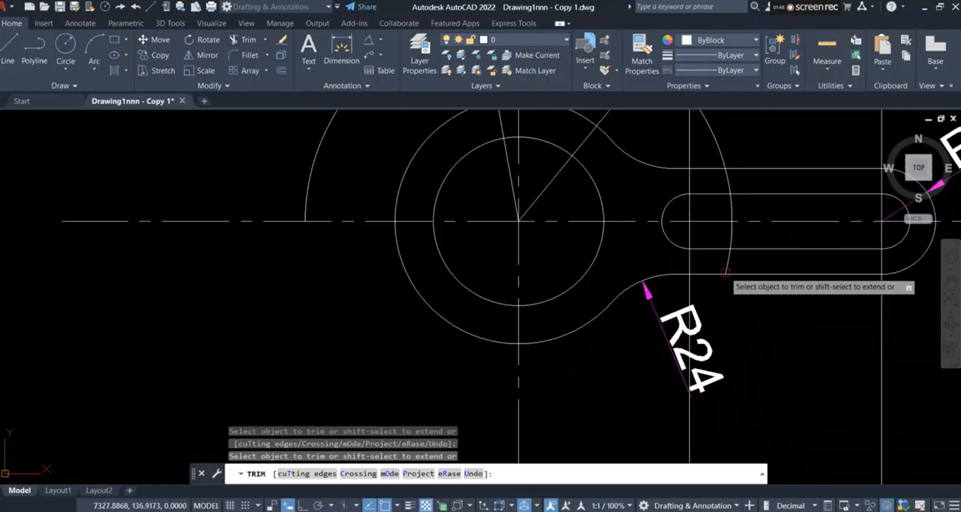
pyautogui.scroll(4, 721, 270)
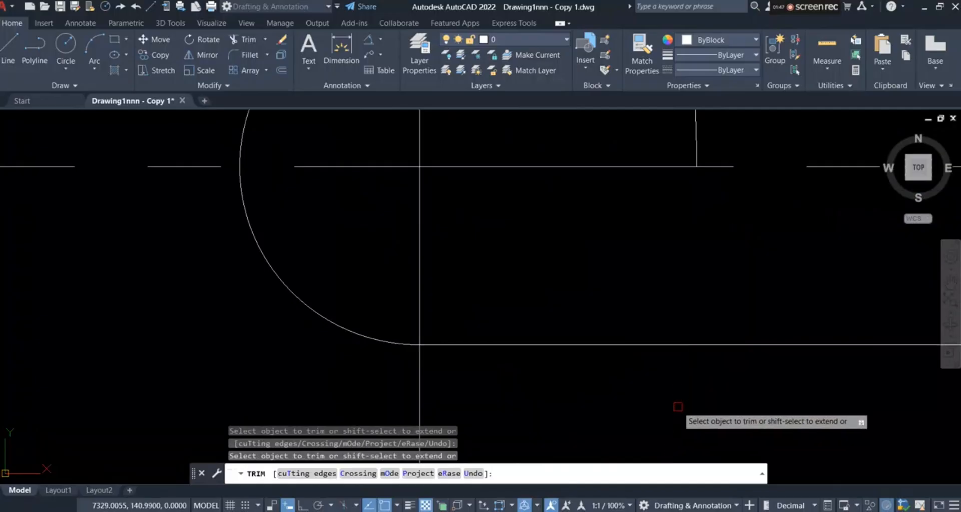
pyautogui.scroll(-3, 684, 326)
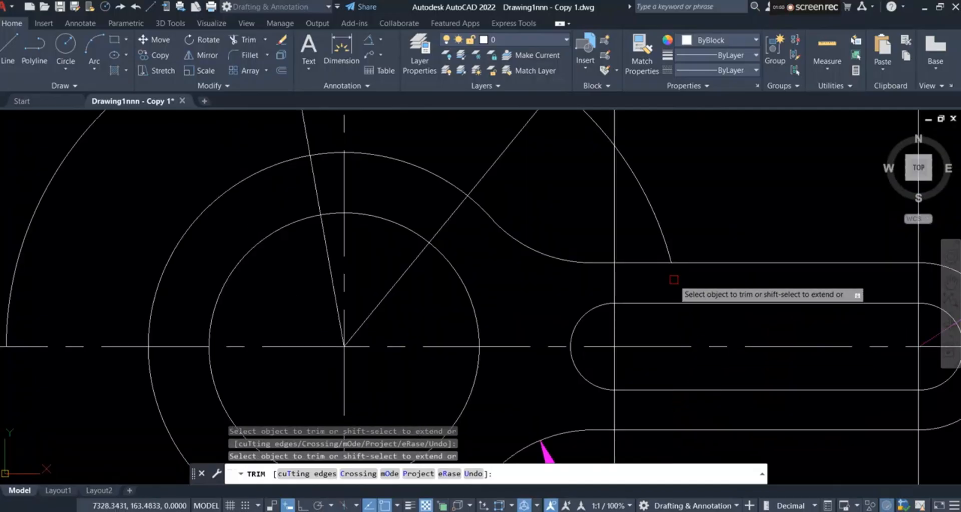
pyautogui.scroll(-2, 654, 240)
pyautogui.scroll(2, 621, 182)
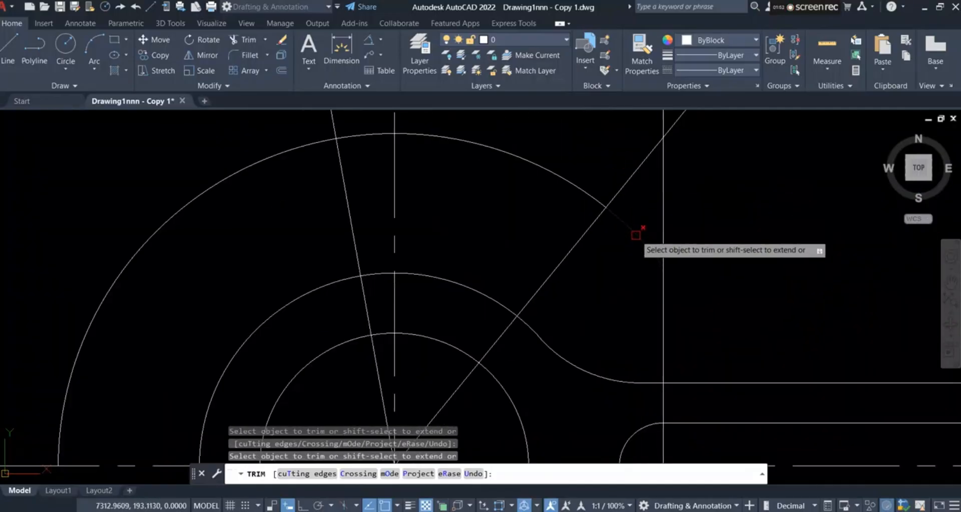
pyautogui.scroll(-4, 364, 237)
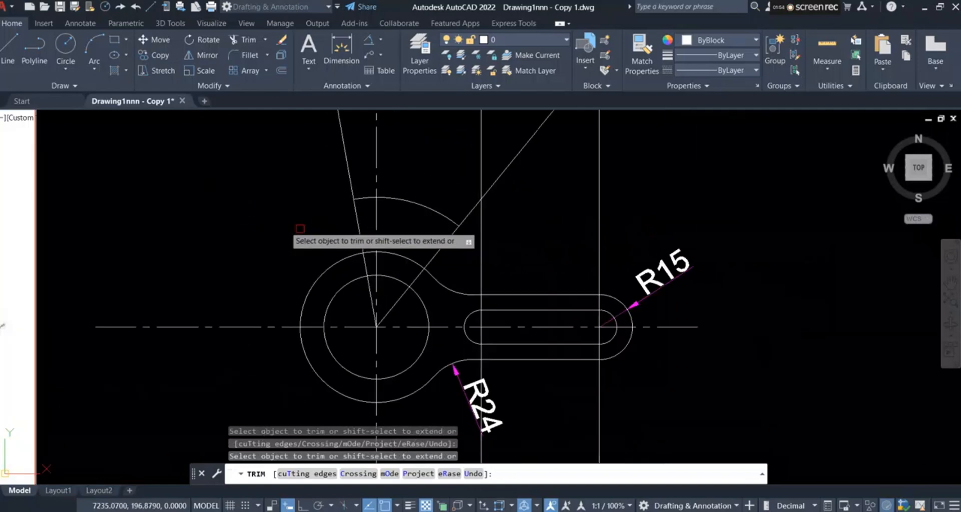
pyautogui.rightClick(229, 205)
pyautogui.click(250, 212)
# - Assign the trimmed R60 arc to the Center Line layer
pyautogui.click(441, 214)
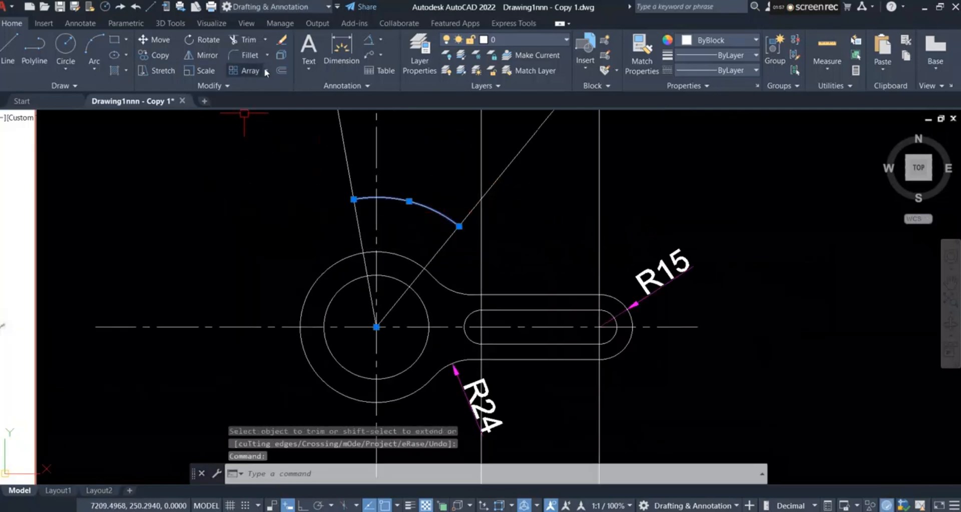
pyautogui.click(501, 39)
pyautogui.click(510, 67)
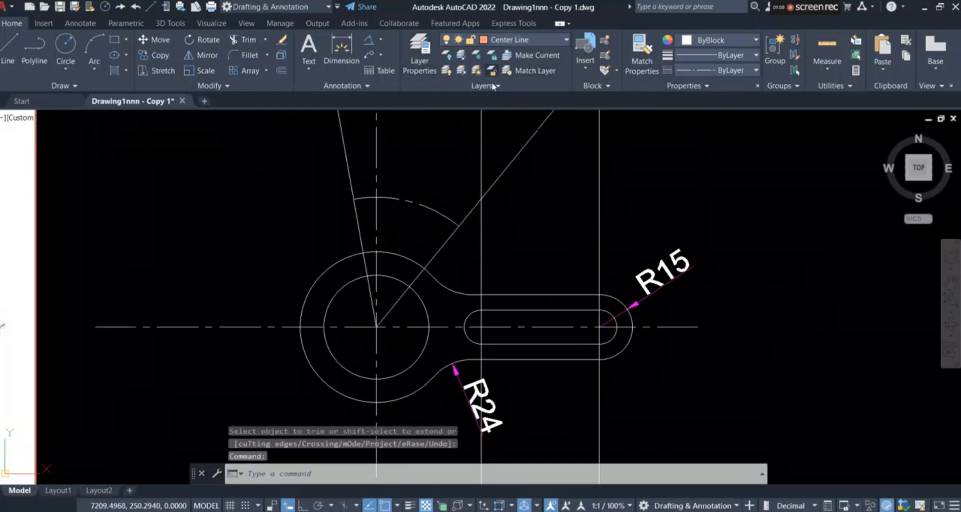
# - Assign the 100° and 51° inclined lines to the Center Line layer
pyautogui.click(346, 160)
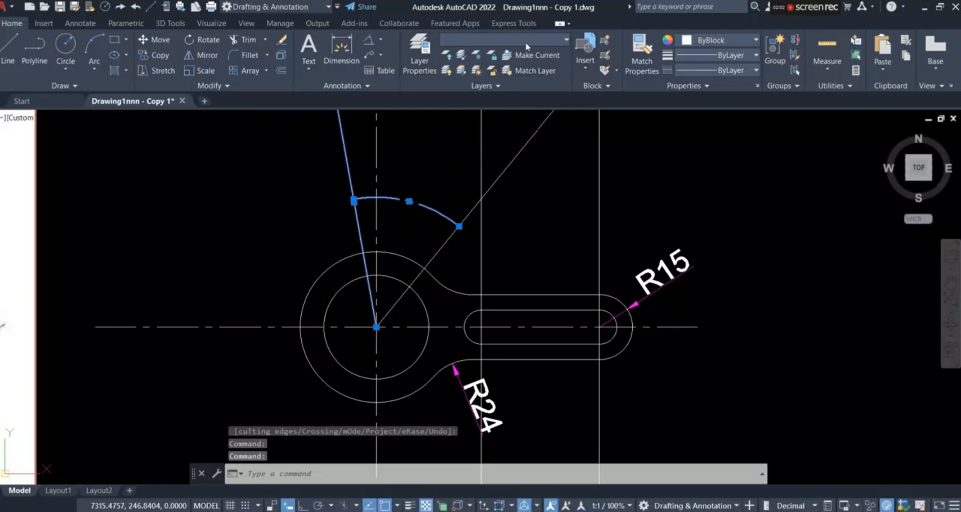
pyautogui.click(500, 40)
pyautogui.click(500, 70)
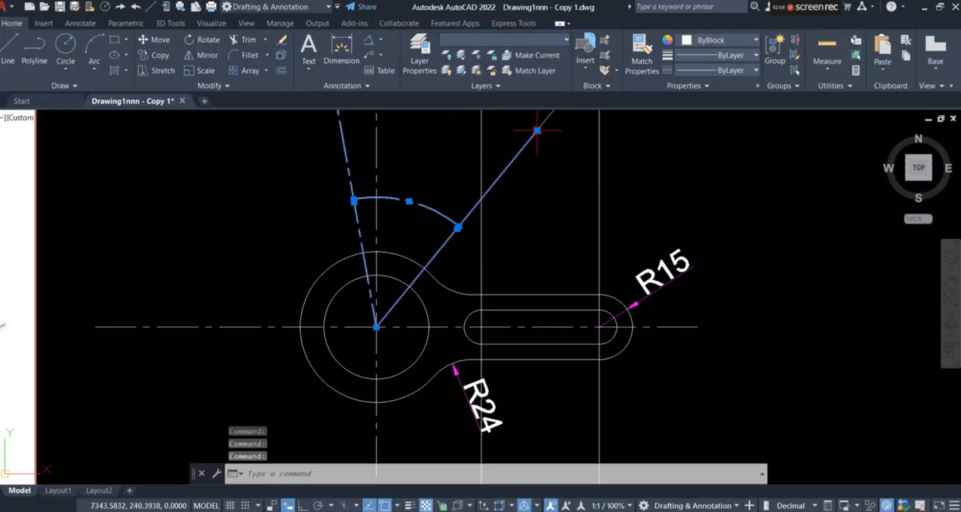
pyautogui.click(526, 40)
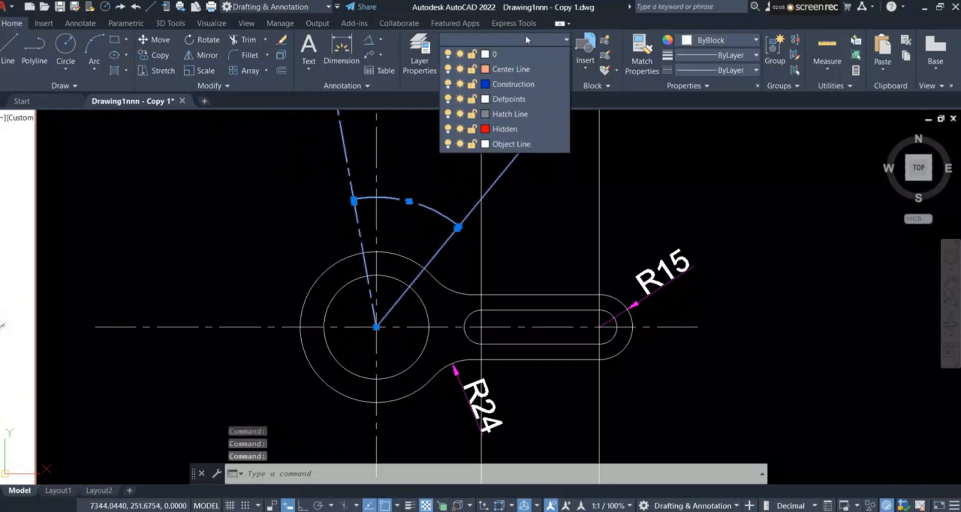
pyautogui.click(484, 69)
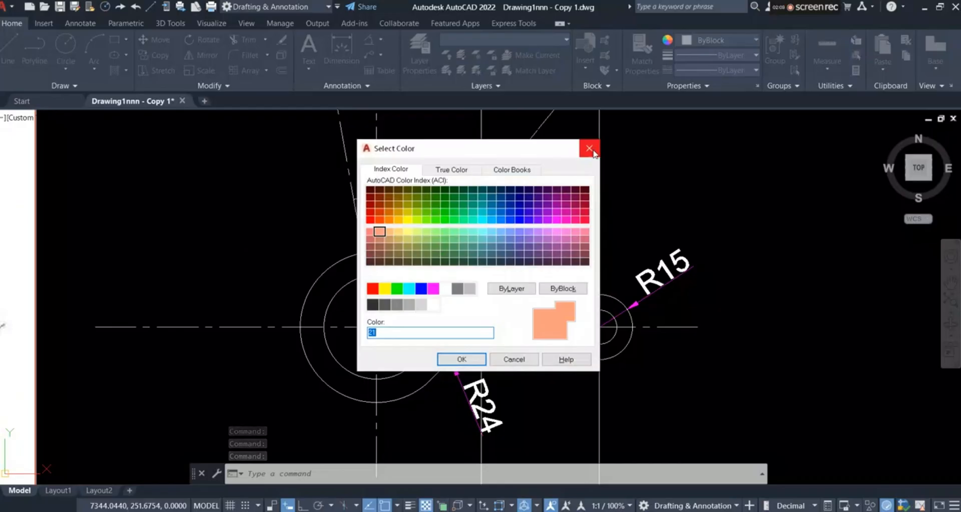
pyautogui.click(590, 148)
pyautogui.scroll(-3, 708, 188)
pyautogui.scroll(2, 717, 190)
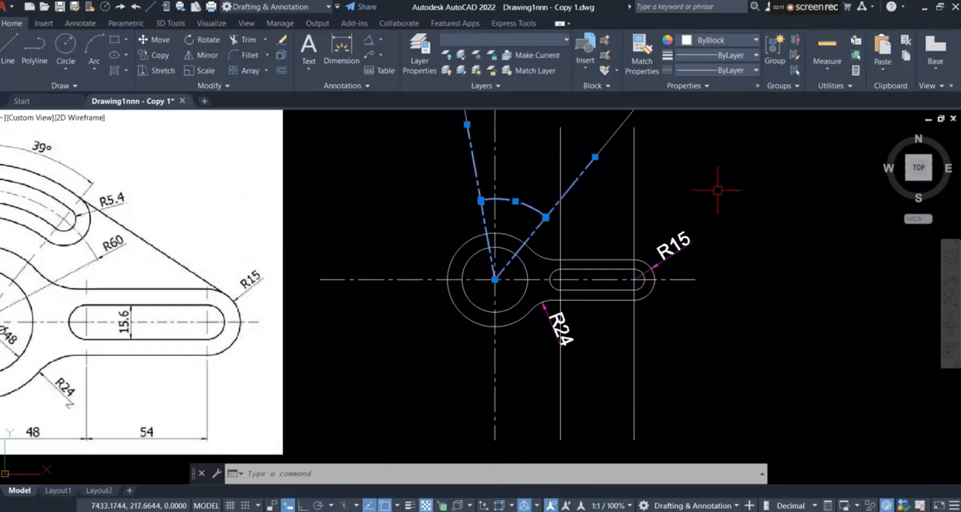
pyautogui.press('Escape')
# - Draw a circle of radius 5.4 centred where the R60 arc meets the 51° inclined line
pyautogui.scroll(-3, 707, 240)
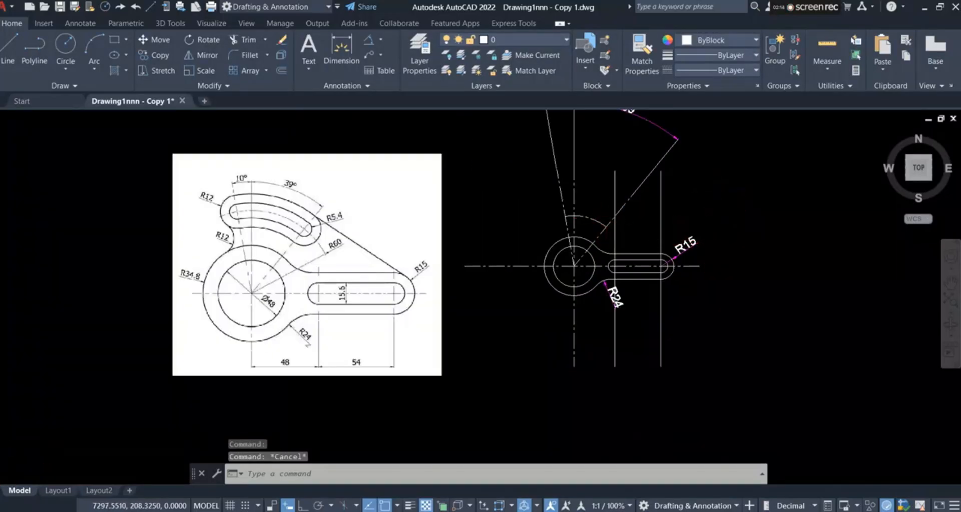
pyautogui.scroll(5, 556, 221)
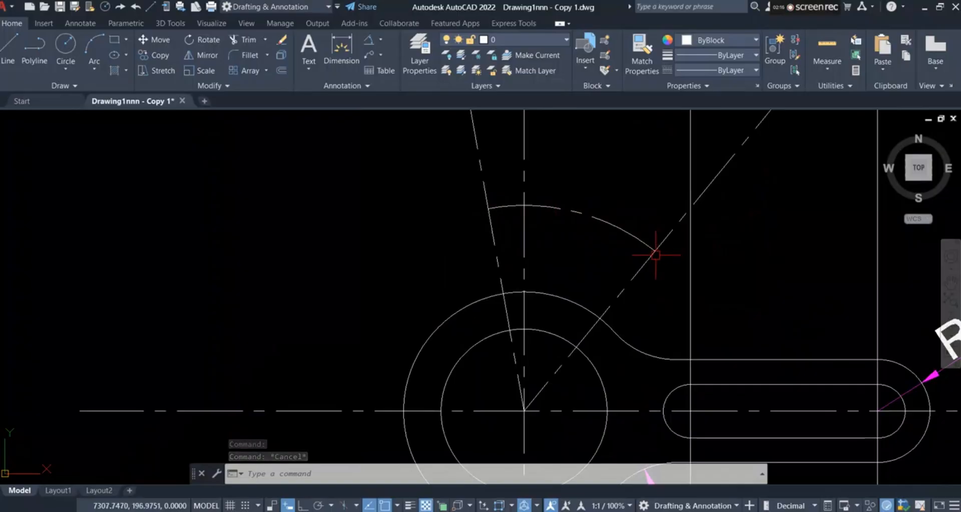
pyautogui.scroll(-3, 656, 255)
pyautogui.scroll(2, 171, 270)
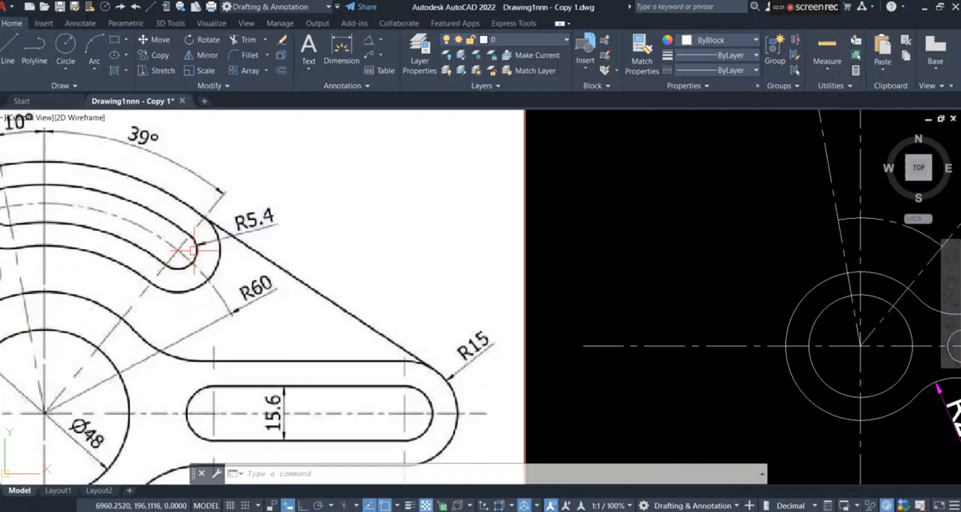
pyautogui.scroll(-2, 165, 246)
pyautogui.scroll(2, 693, 246)
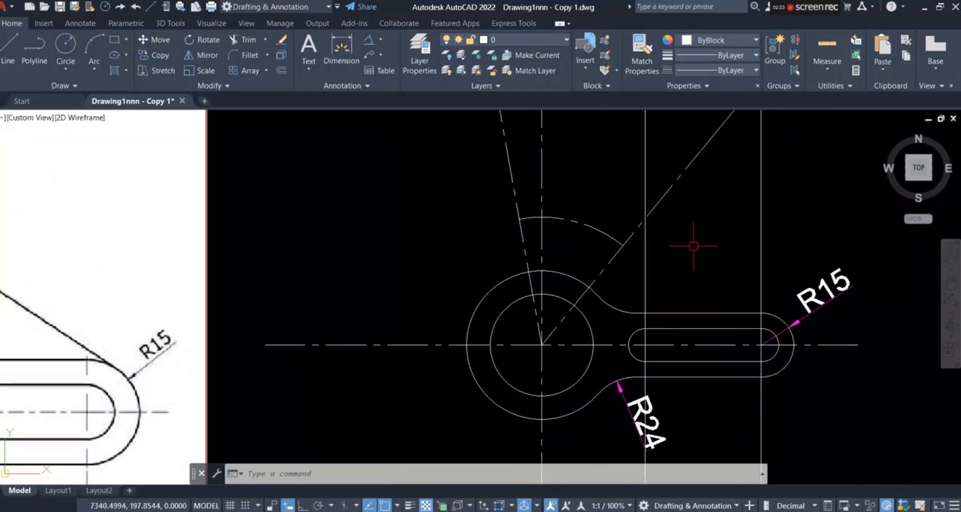
pyautogui.click(73, 66)
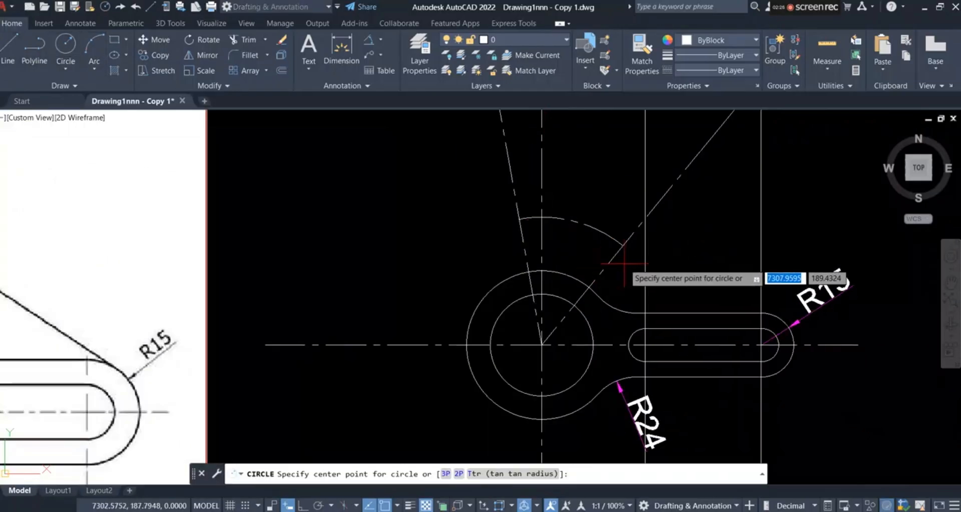
pyautogui.click(622, 245)
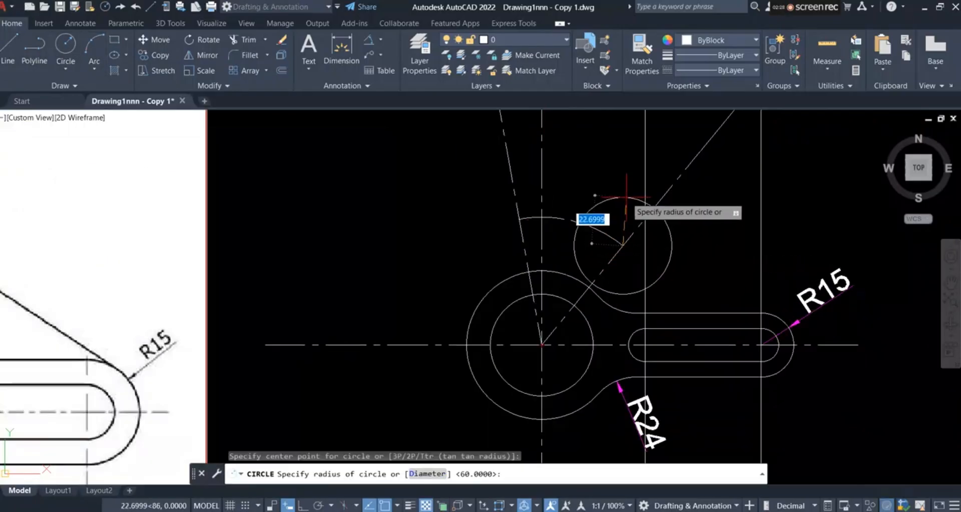
pyautogui.press('Return')
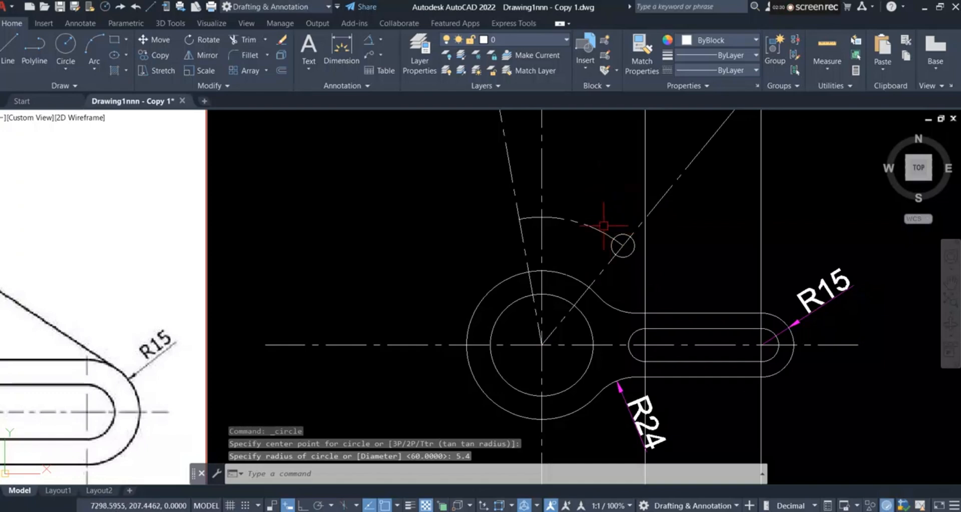
# - Examine the inner and outer end radii of the curved slot in the reference drawing
pyautogui.scroll(-2, 603, 226)
pyautogui.scroll(2, 74, 284)
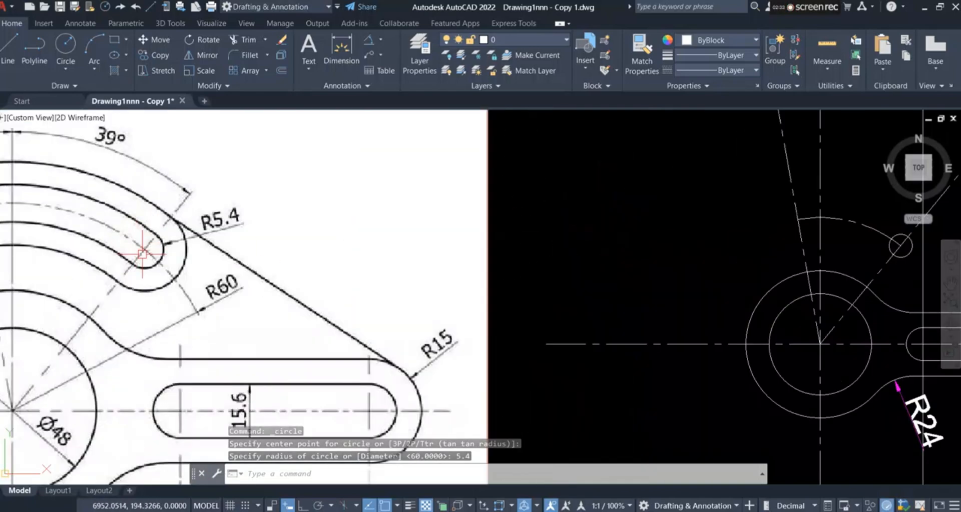
pyautogui.scroll(-2, 75, 270)
pyautogui.scroll(3, 60, 235)
pyautogui.scroll(-1, 58, 220)
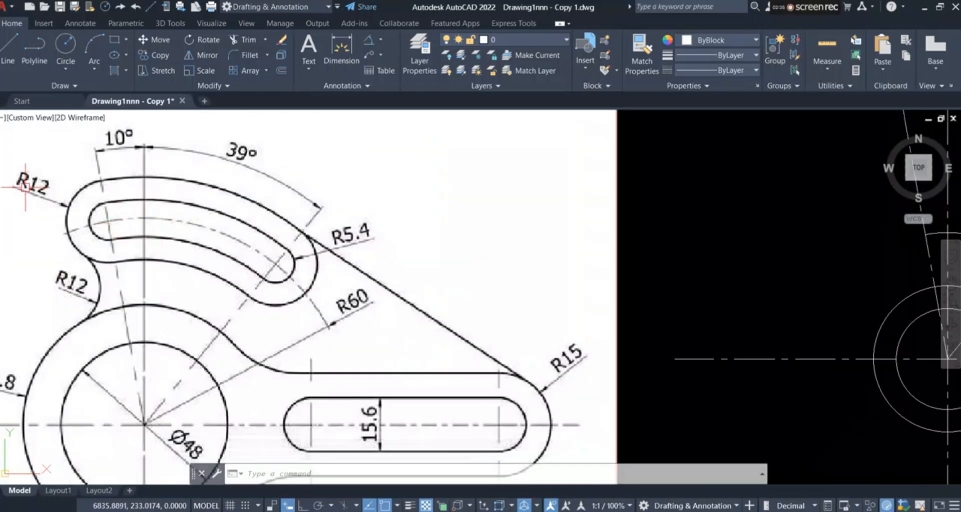
pyautogui.scroll(2, 45, 199)
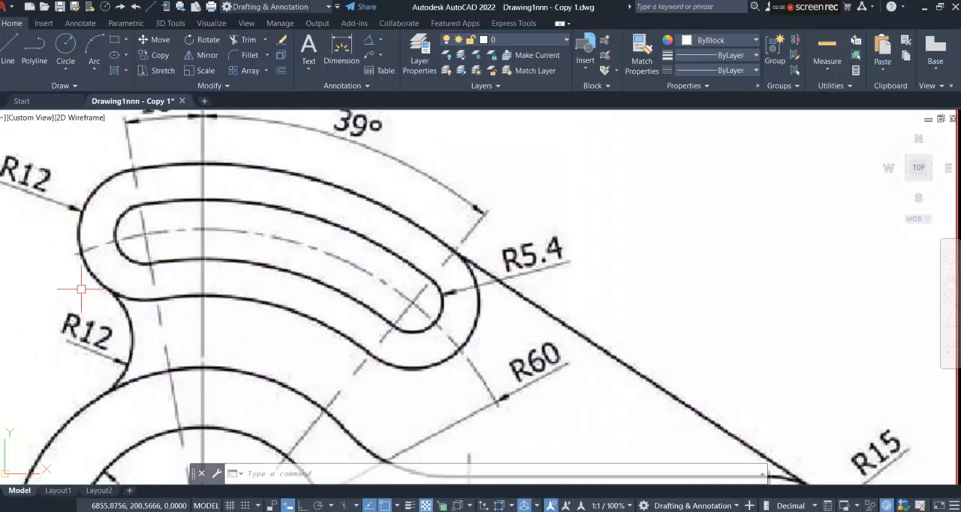
pyautogui.scroll(-3, 75, 248)
pyautogui.scroll(-2, 430, 239)
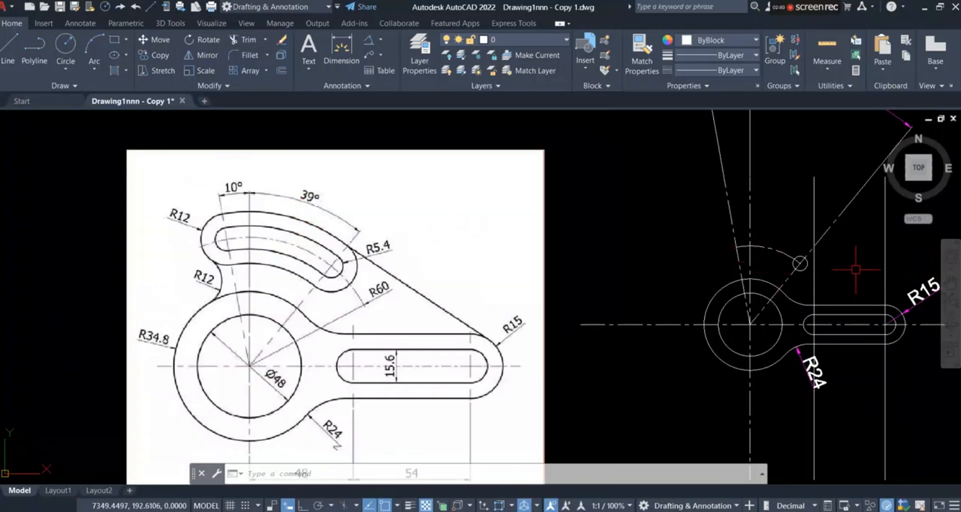
pyautogui.scroll(4, 857, 268)
pyautogui.scroll(2, 706, 228)
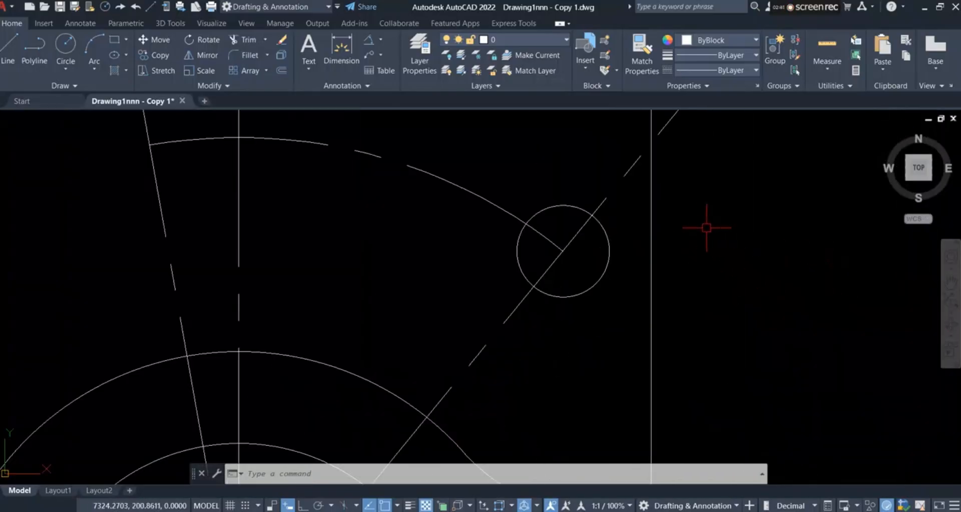
# - Draw a circle of radius 12 concentric with the small circle at the arc's end on the 51° line
pyautogui.click(66, 48)
pyautogui.scroll(-3, 576, 260)
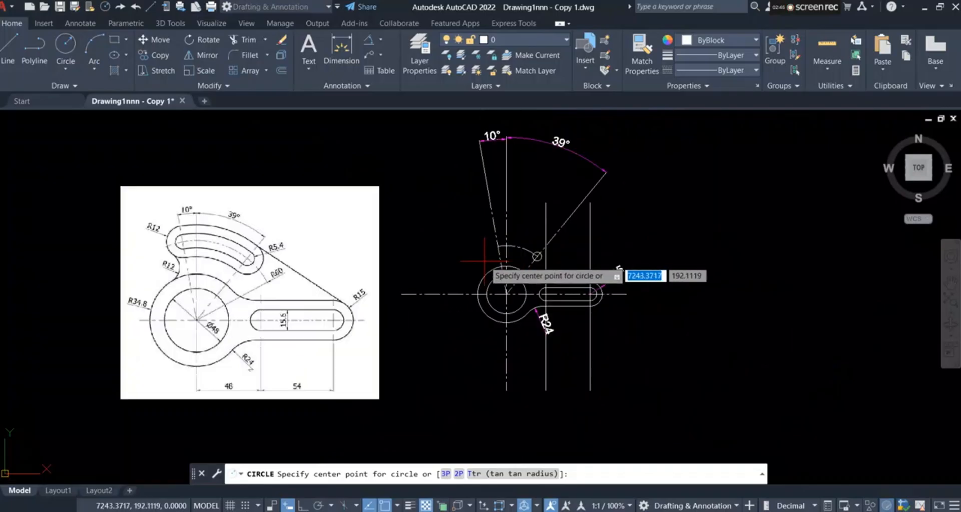
pyautogui.scroll(5, 170, 227)
pyautogui.scroll(-5, 492, 320)
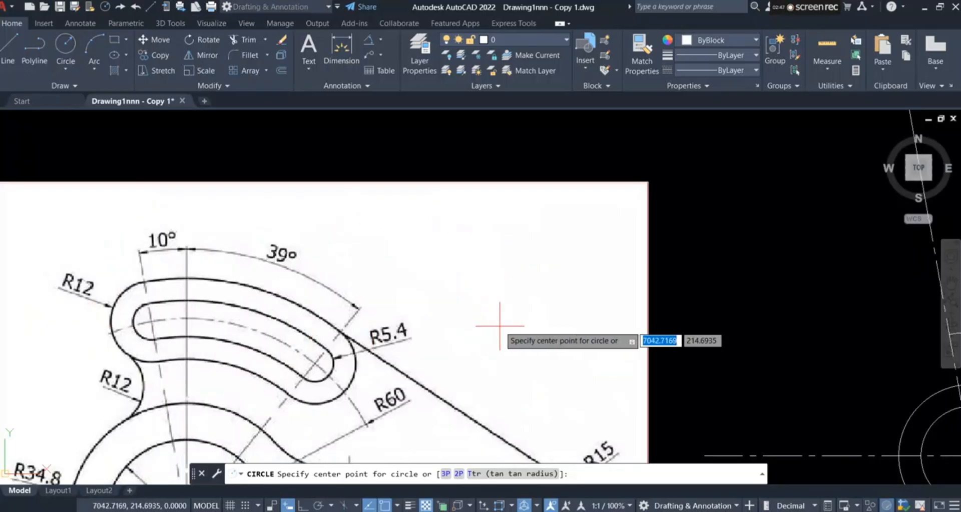
pyautogui.scroll(8, 631, 323)
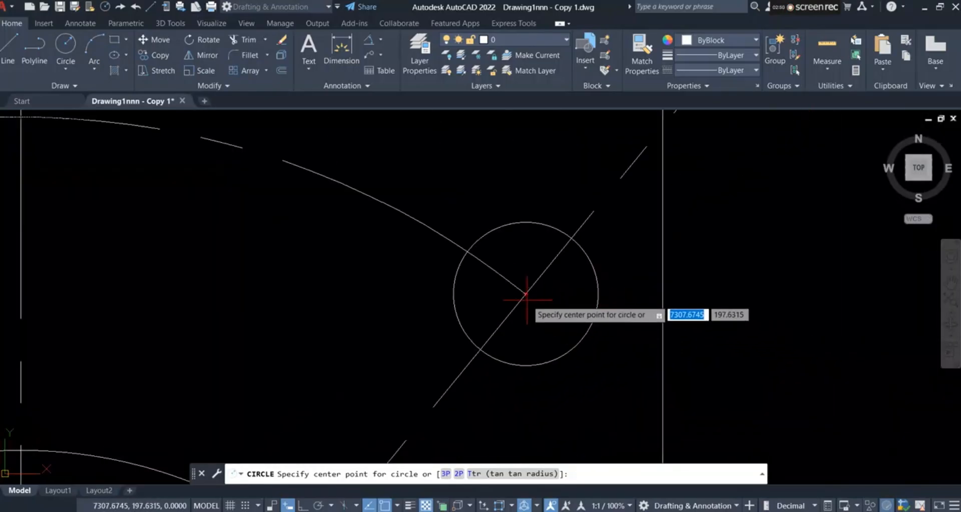
pyautogui.click(525, 293)
pyautogui.write('12')
pyautogui.press('Return')
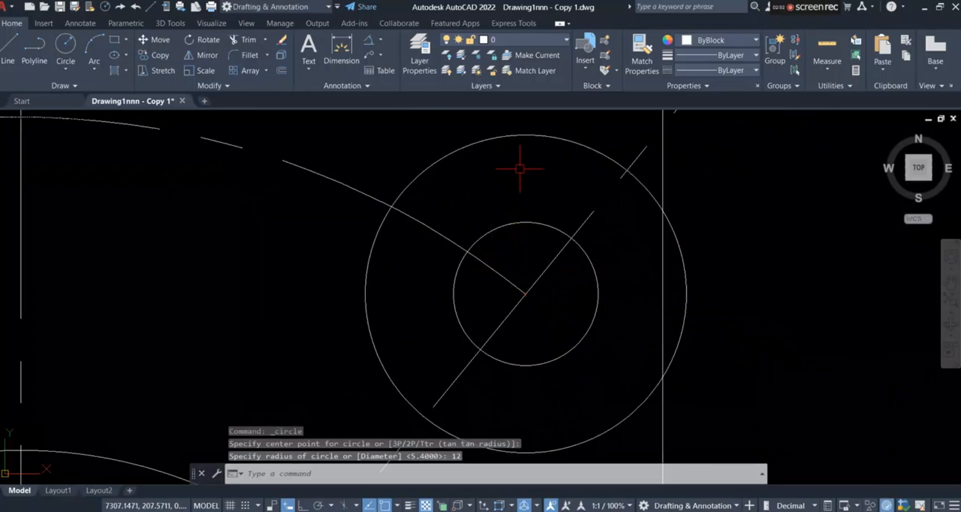
# - Add radius dimensions to the outer R12 circle and the inner R5.4 circle on the 51° line
pyautogui.scroll(-4, 519, 178)
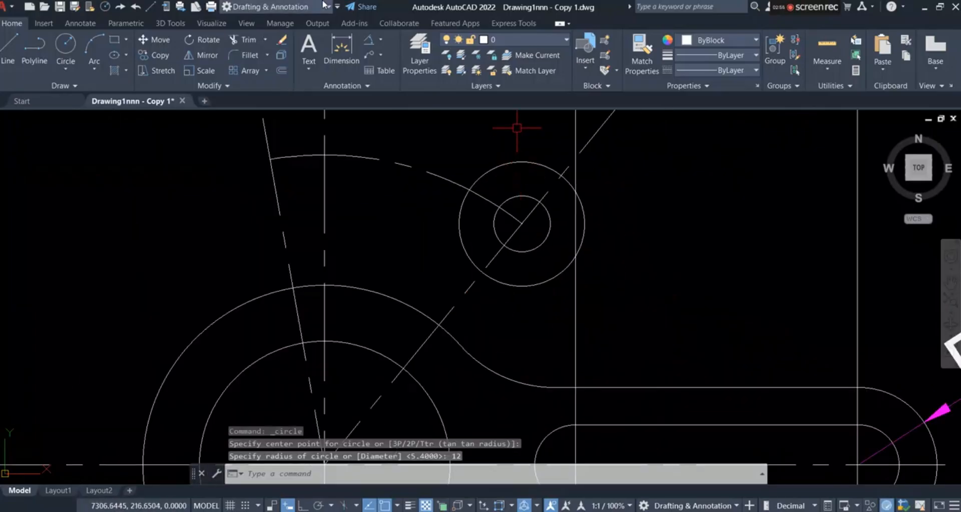
pyautogui.click(381, 40)
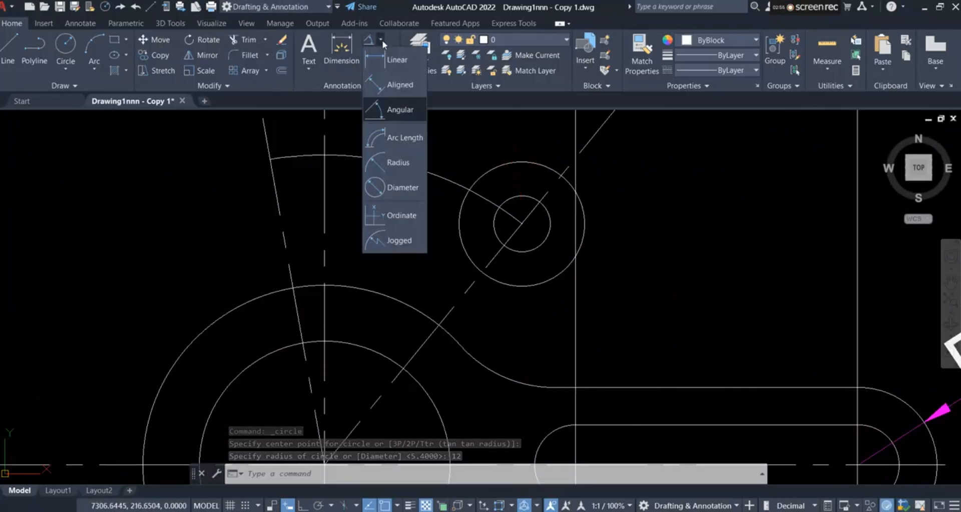
pyautogui.click(402, 164)
pyautogui.click(583, 235)
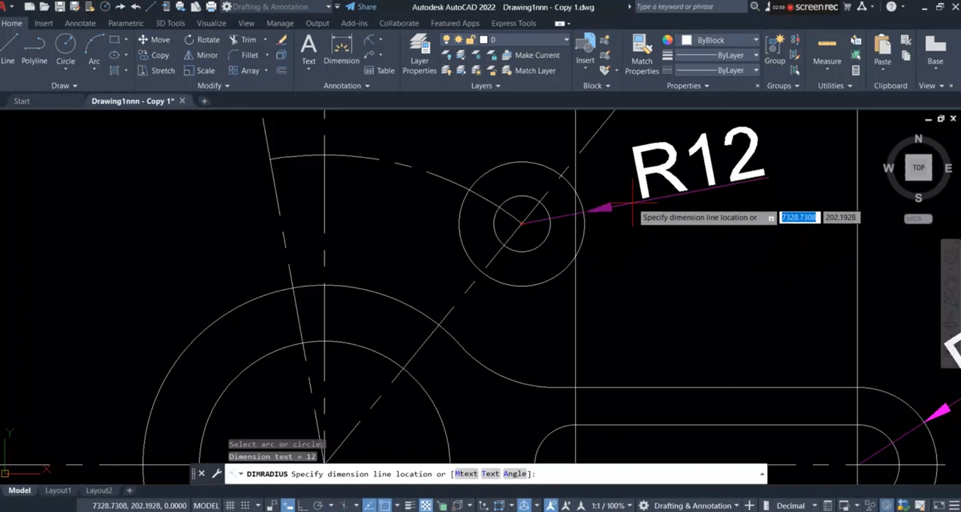
pyautogui.click(631, 201)
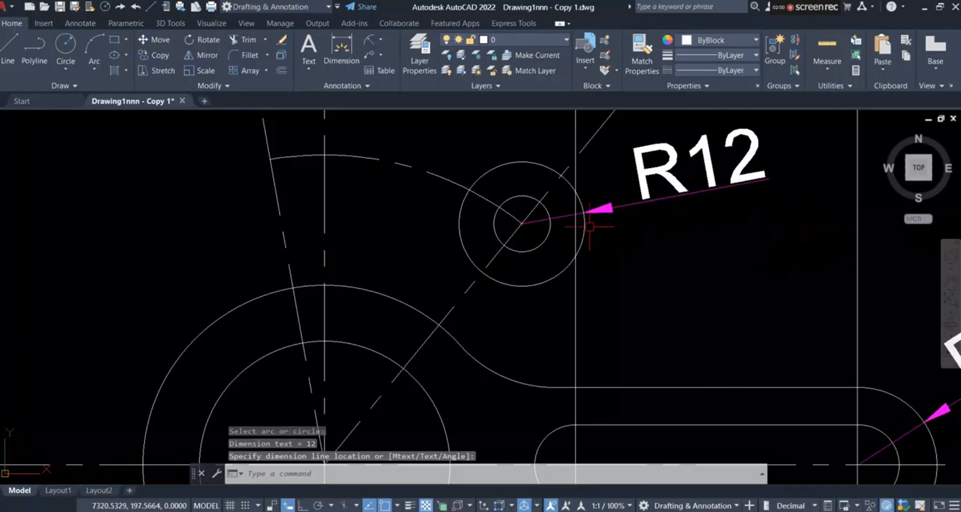
pyautogui.click(370, 44)
pyautogui.click(542, 245)
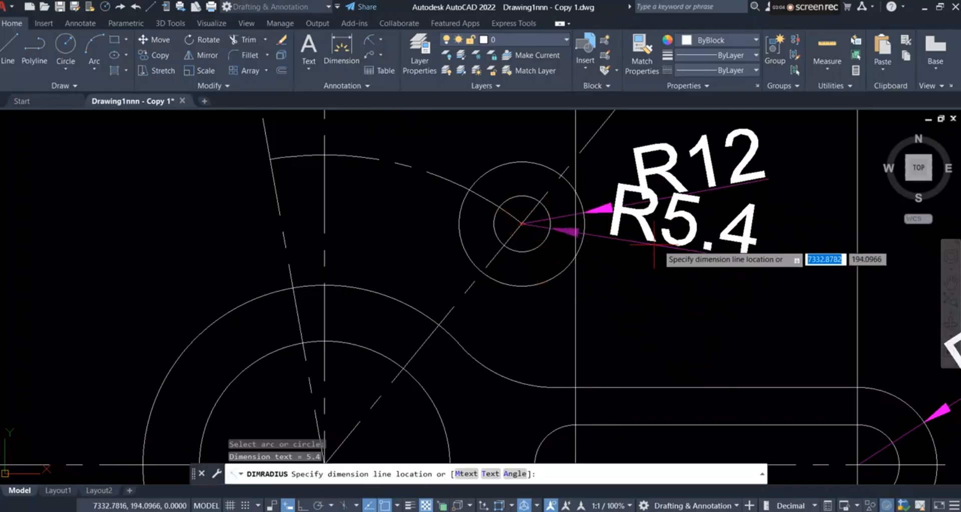
pyautogui.click(671, 300)
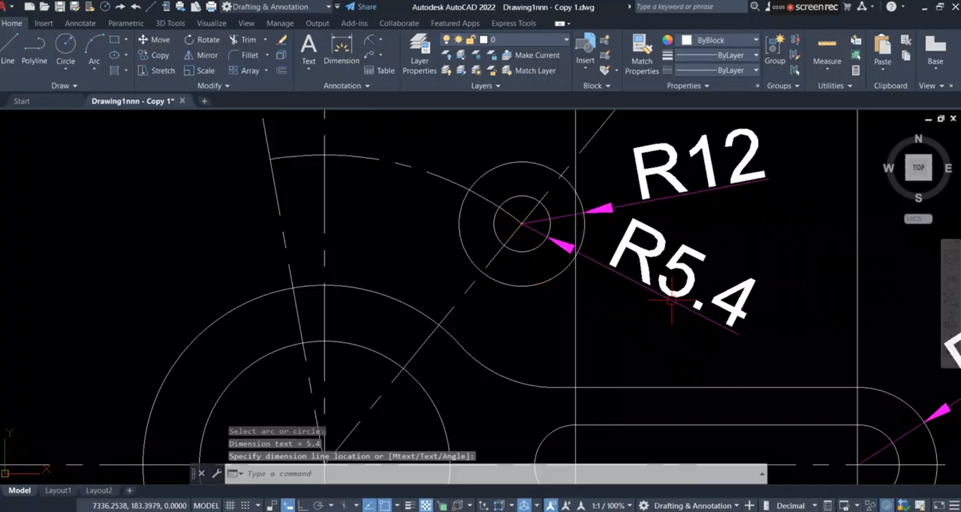
# - Copy the R12 and R5.4 circles from their common centre to the R60 arc's other end on the 100° line
pyautogui.click(496, 170)
pyautogui.click(514, 199)
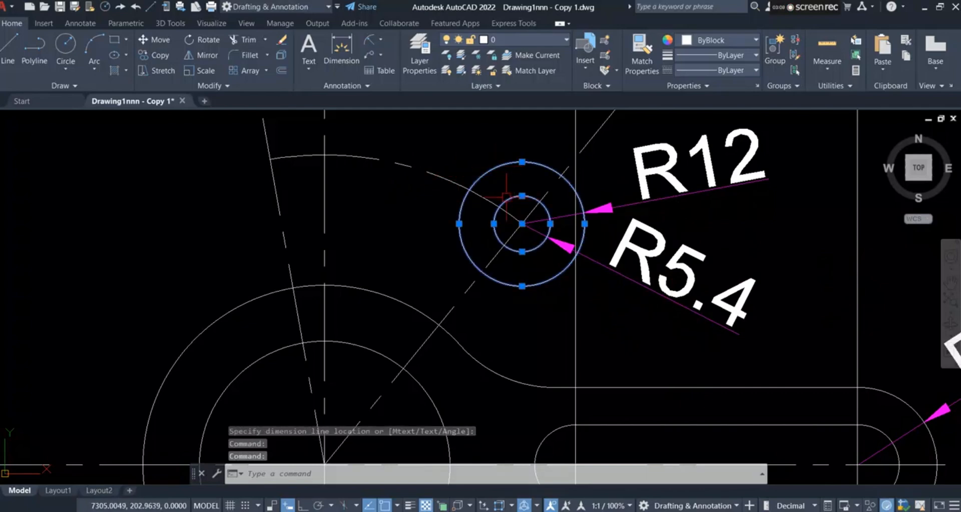
pyautogui.click(157, 55)
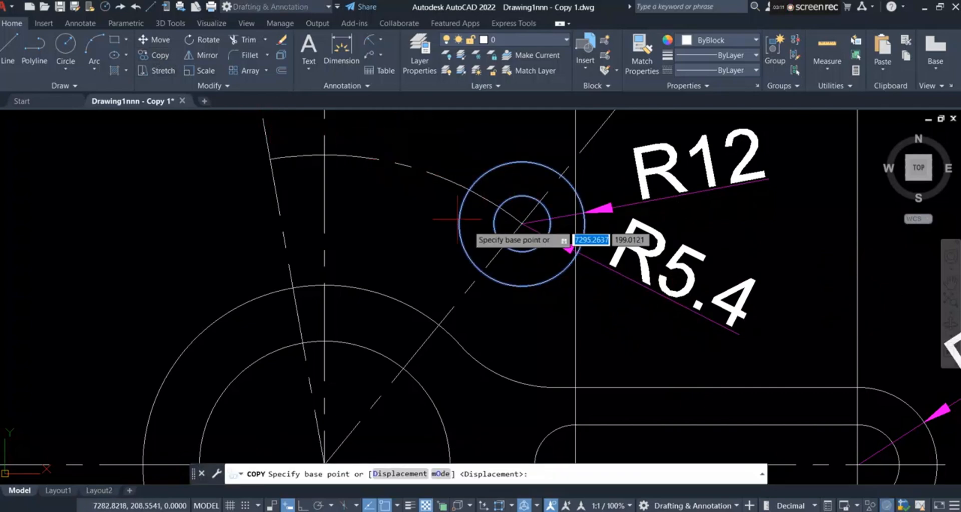
pyautogui.click(522, 223)
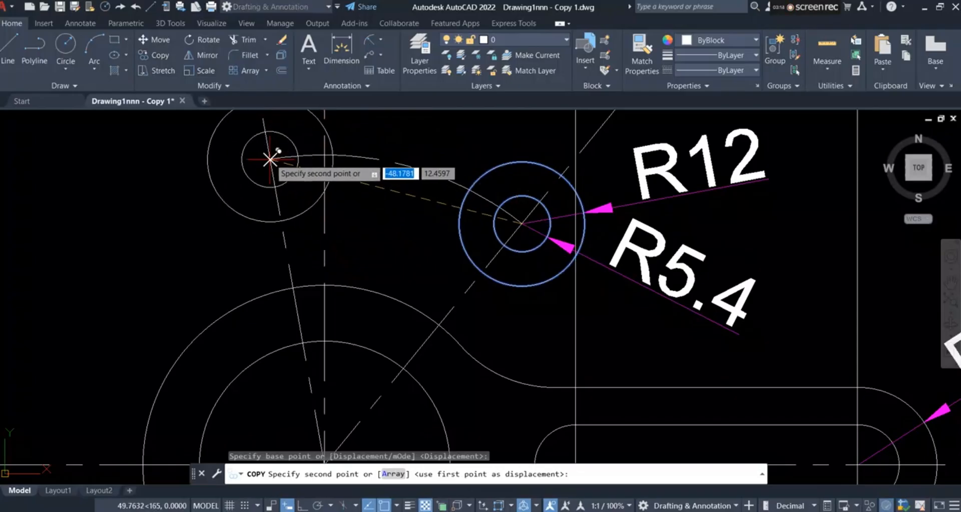
pyautogui.click(270, 159)
pyautogui.rightClick(151, 191)
pyautogui.click(178, 197)
pyautogui.scroll(-4, 433, 197)
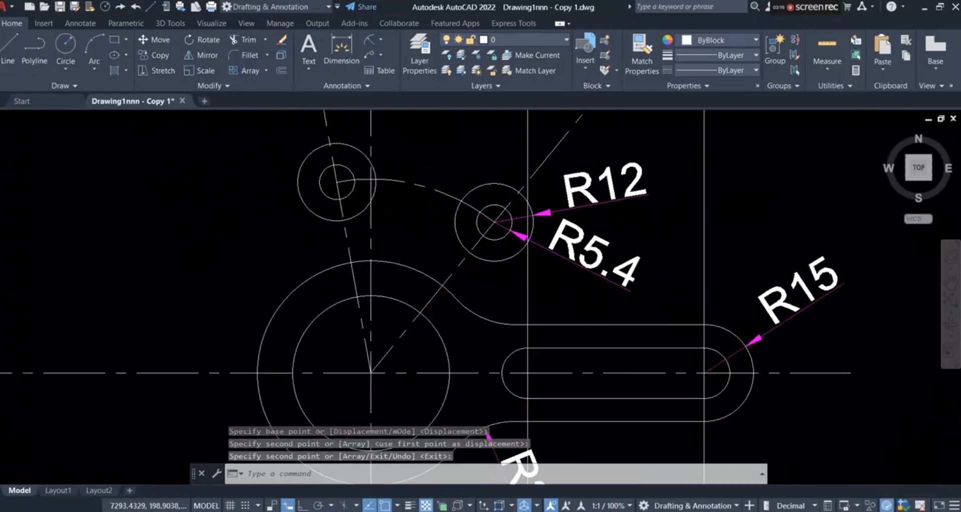
# - Delete the R12 and R5.4 radius dimensions beside the circles on the 51° line
pyautogui.scroll(3, 433, 197)
pyautogui.scroll(-4, 484, 197)
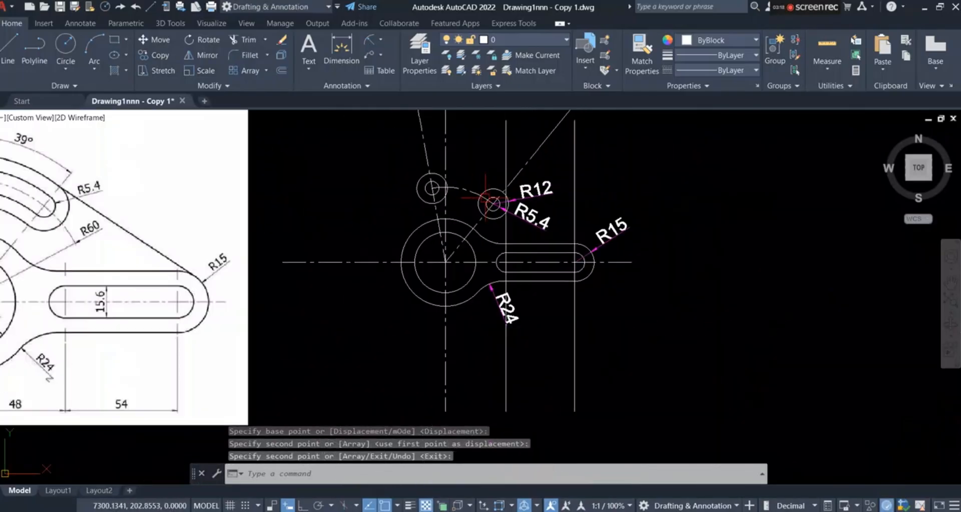
pyautogui.click(538, 226)
pyautogui.click(541, 192)
pyautogui.press('Delete')
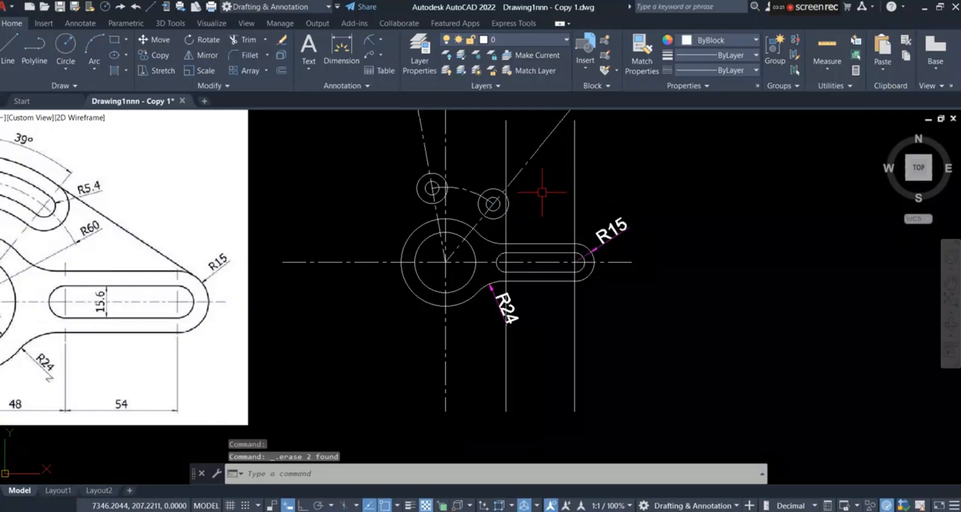
# - Examine the curved slot's R12 and R5.4 end radii in the reference image against the circles drawn on the R60 arc
pyautogui.scroll(-2, 542, 192)
pyautogui.scroll(2, 512, 188)
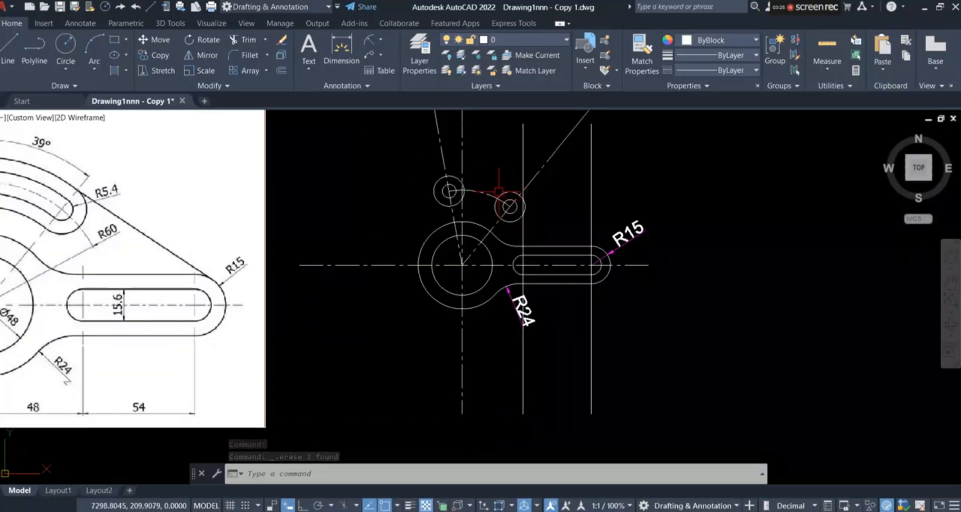
pyautogui.scroll(-2, 504, 200)
pyautogui.scroll(4, 185, 197)
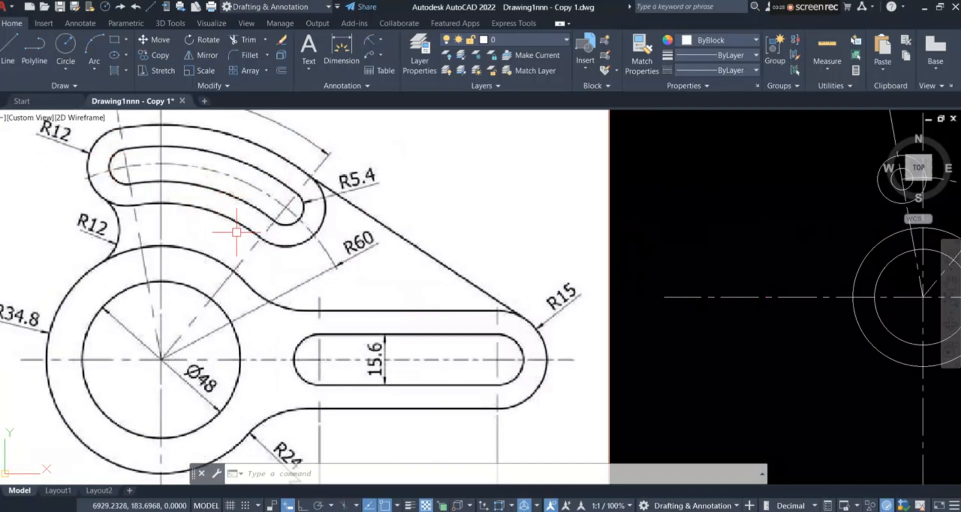
pyautogui.scroll(-2, 121, 154)
pyautogui.scroll(2, 81, 143)
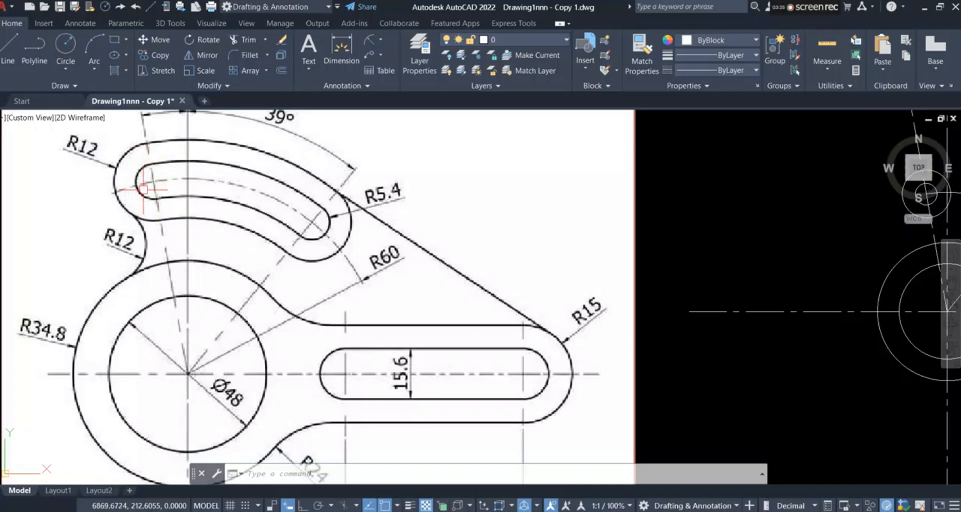
pyautogui.scroll(-2, 143, 178)
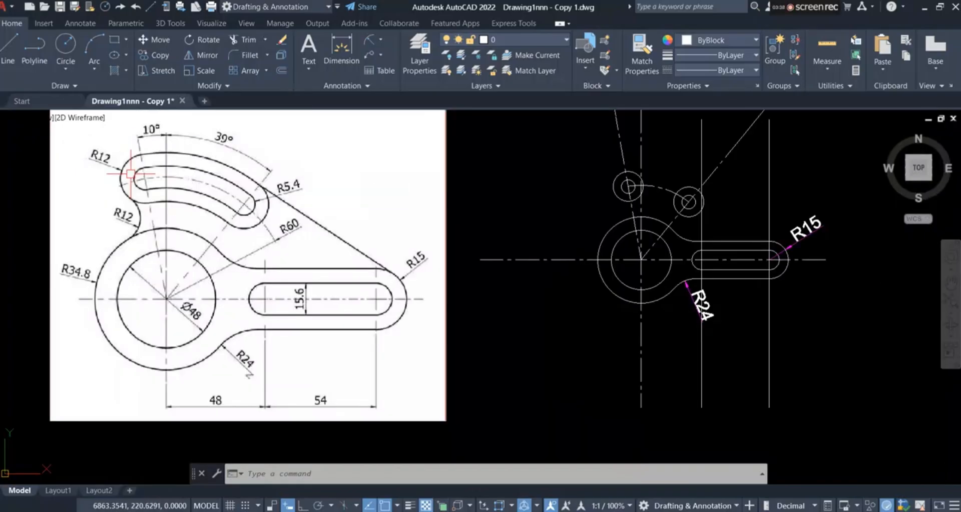
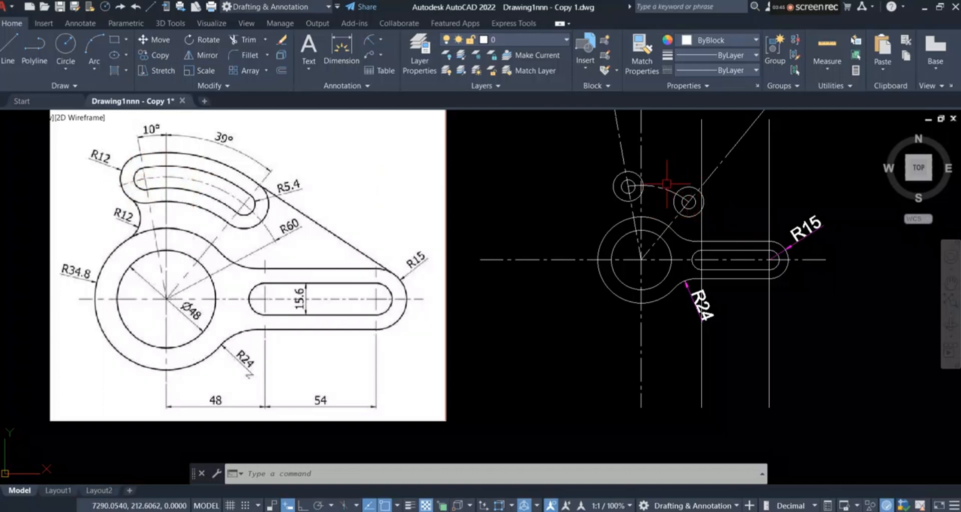
pyautogui.scroll(2, 667, 184)
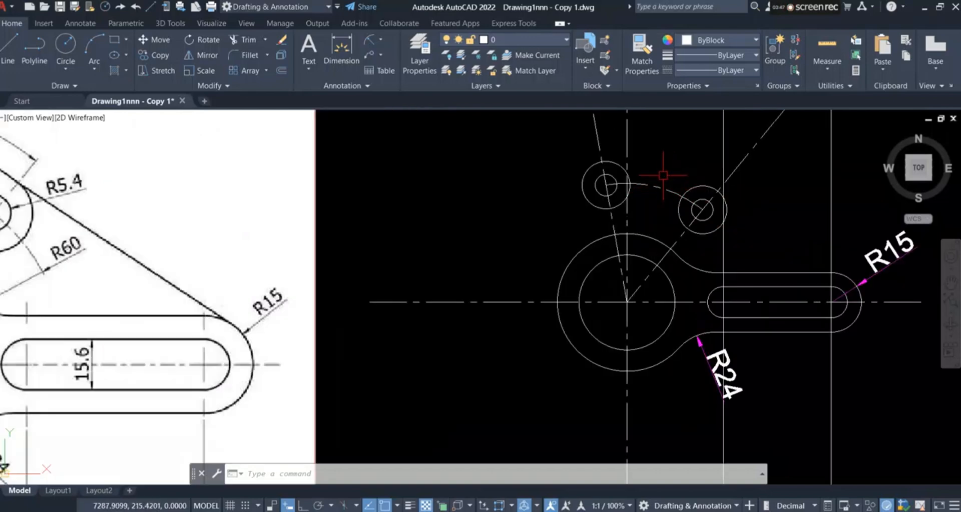
pyautogui.scroll(-2, 554, 196)
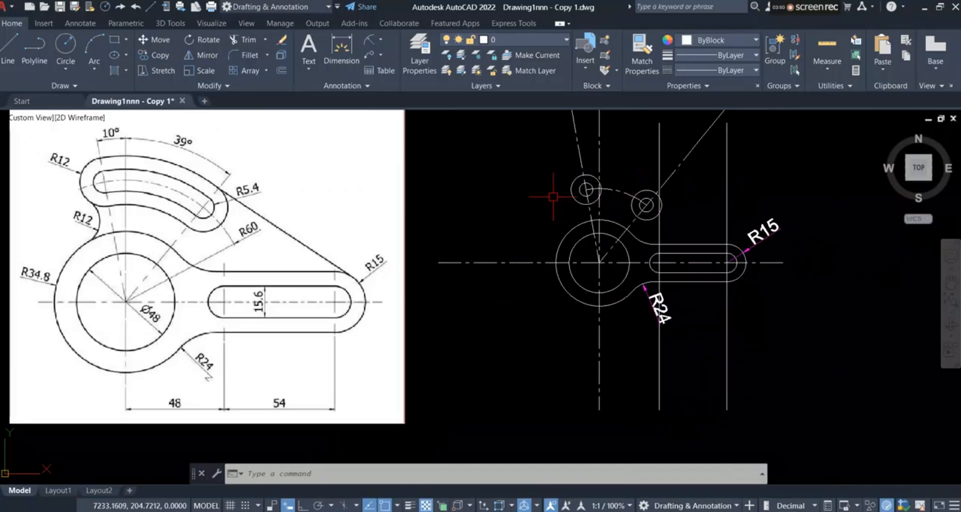
# - Offset the R60 centre arc by 12 to both sides to form the outer edges of the curved arm
pyautogui.scroll(4, 631, 185)
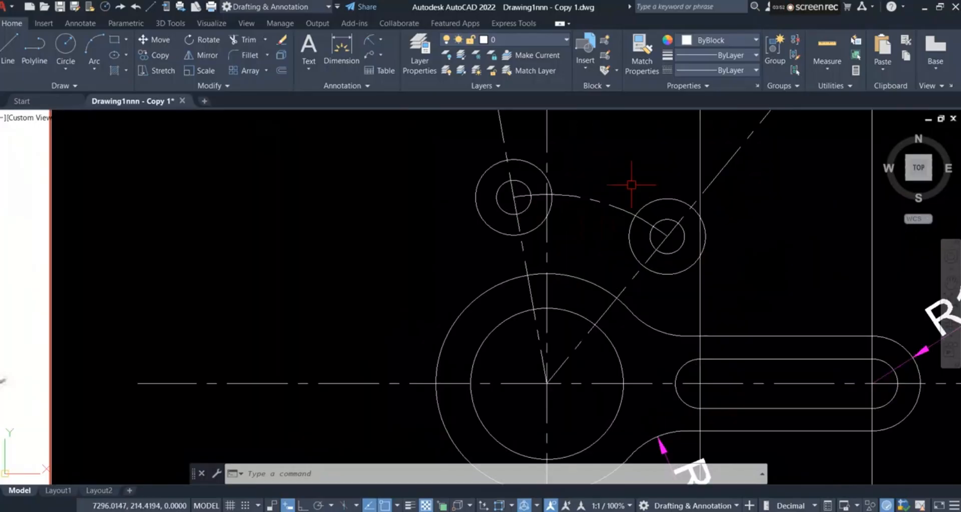
pyautogui.scroll(2, 632, 185)
pyautogui.click(282, 71)
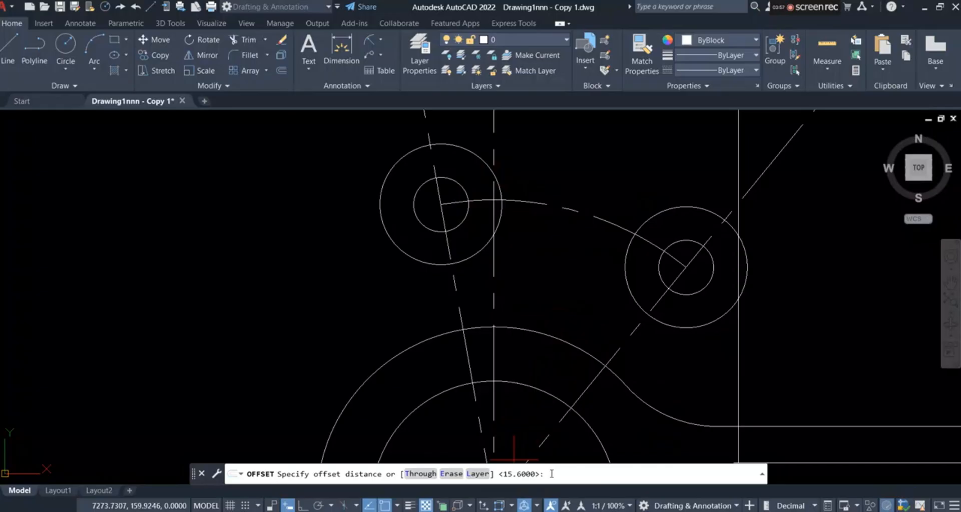
pyautogui.press('Return')
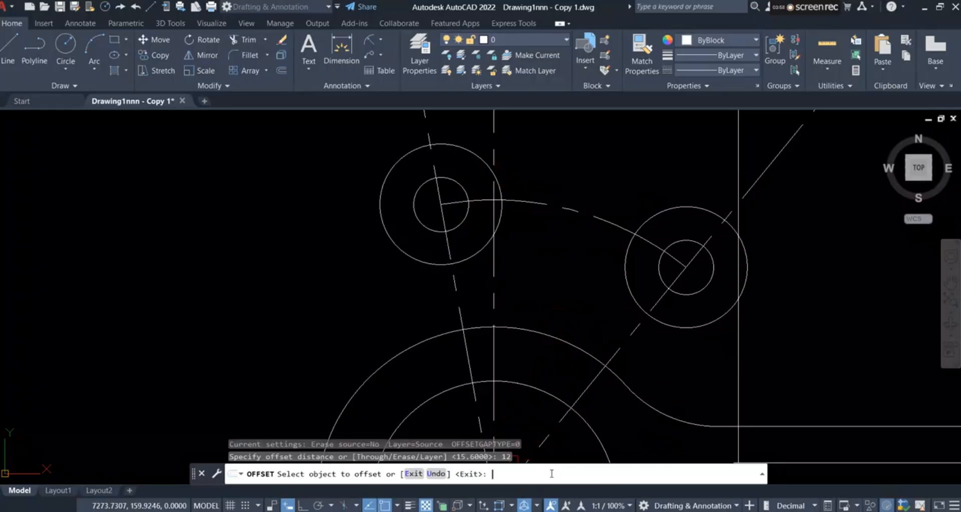
pyautogui.click(607, 220)
pyautogui.click(627, 169)
pyautogui.click(607, 222)
pyautogui.click(602, 248)
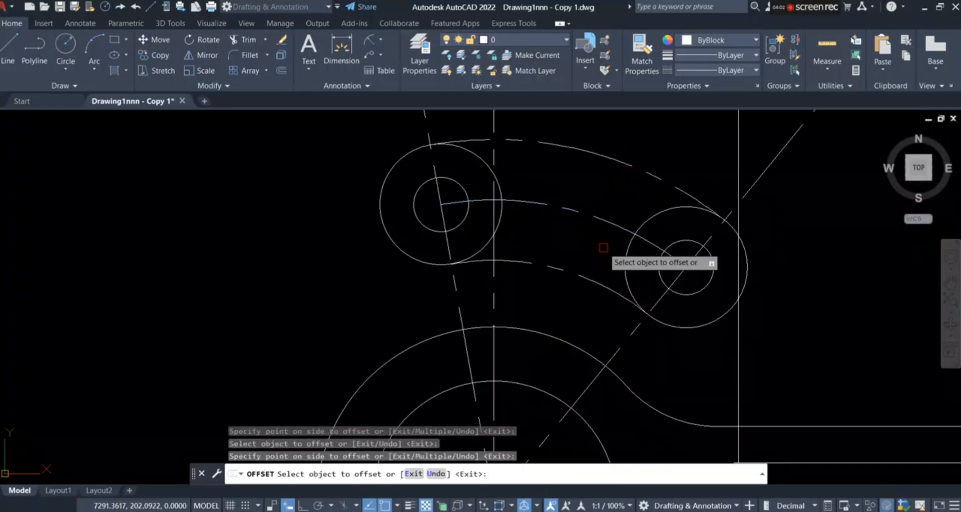
pyautogui.rightClick(187, 173)
pyautogui.click(223, 182)
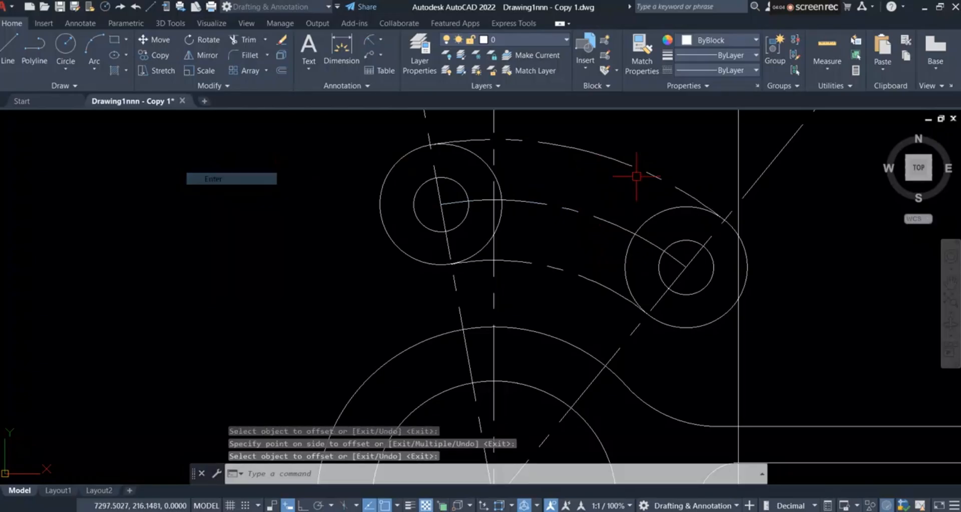
# - Move the two arcs offset by 12 from the centre line layer to layer 0
pyautogui.click(635, 161)
pyautogui.click(623, 176)
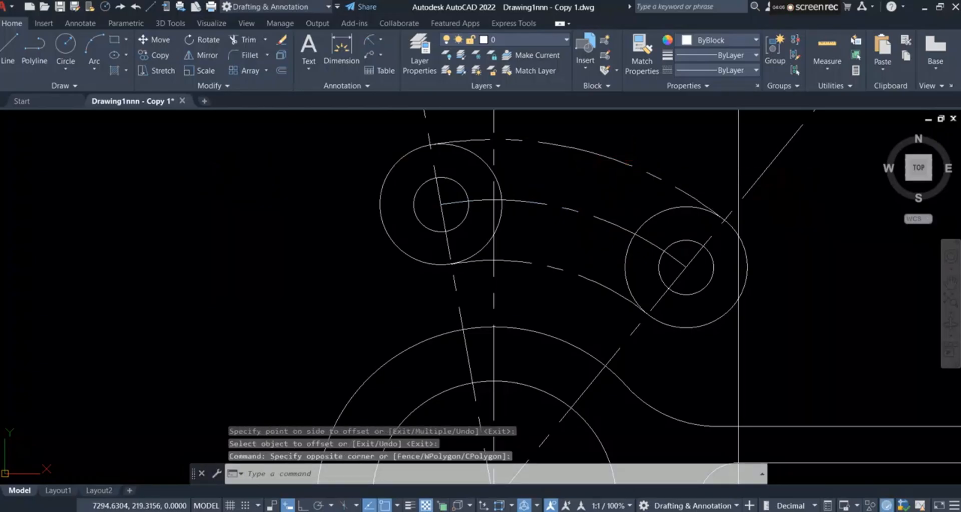
pyautogui.click(577, 274)
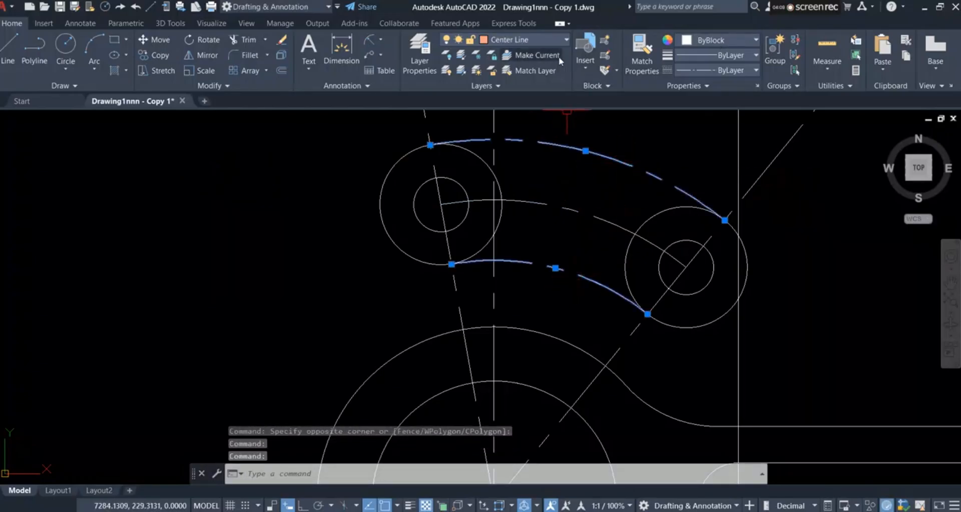
pyautogui.click(530, 40)
pyautogui.click(521, 51)
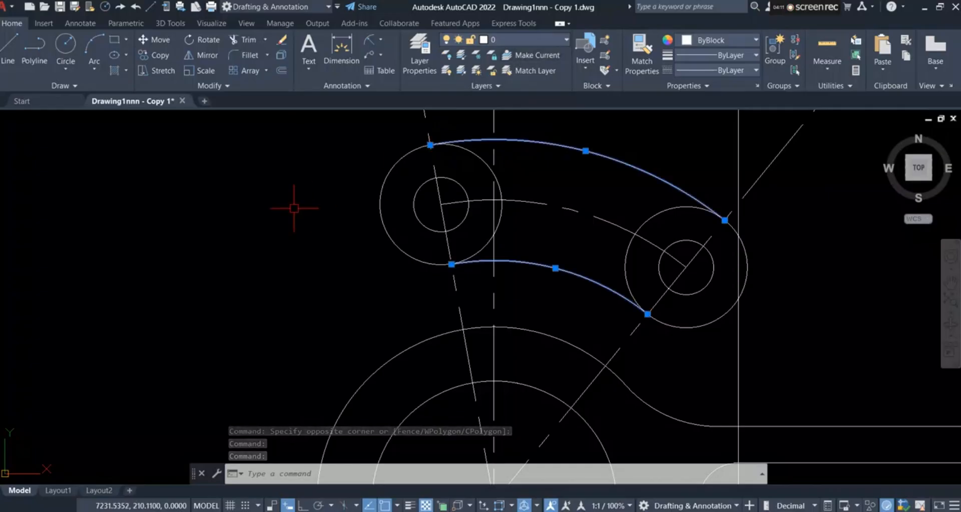
pyautogui.press('Escape')
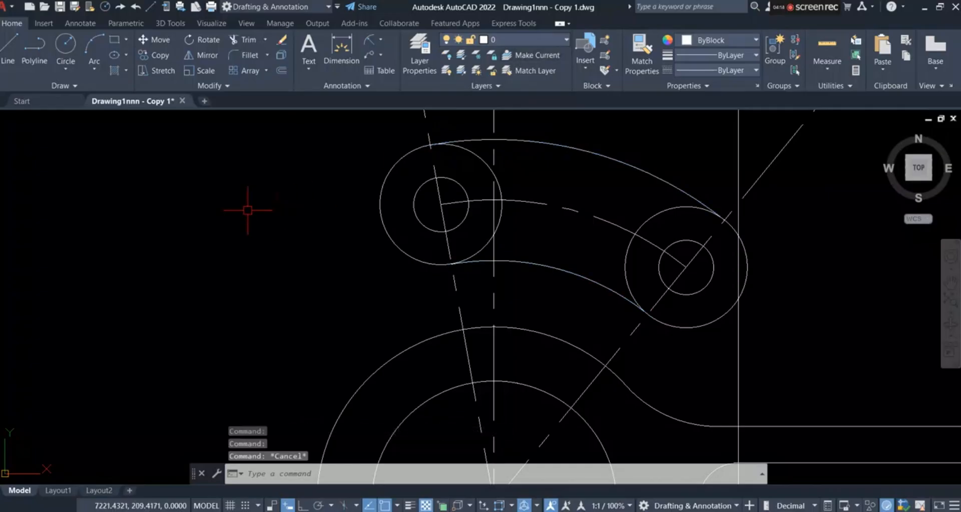
# - Try offsetting the curved arm's upper outer arc inward by 5.4, and delete the resulting arc
pyautogui.scroll(-2, 349, 206)
pyautogui.scroll(-3, 462, 202)
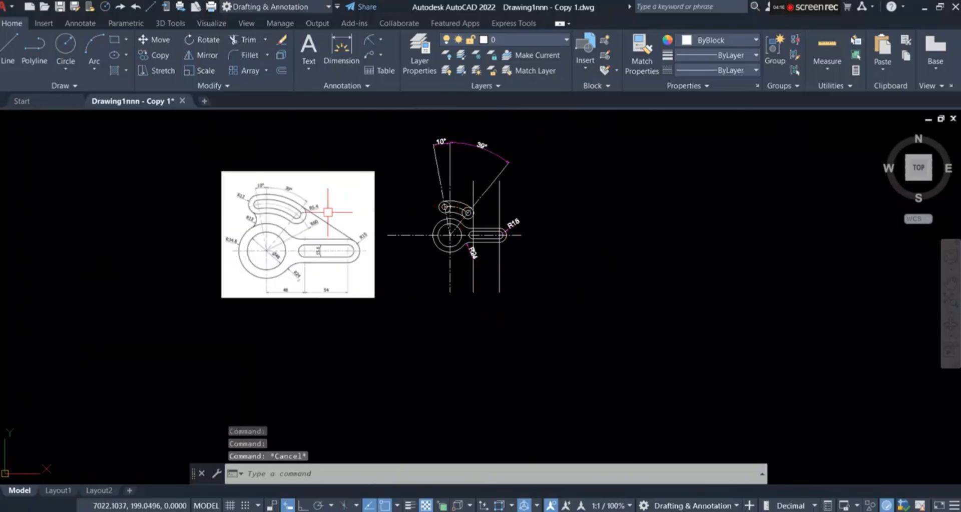
pyautogui.scroll(3, 327, 213)
pyautogui.scroll(-2, 172, 255)
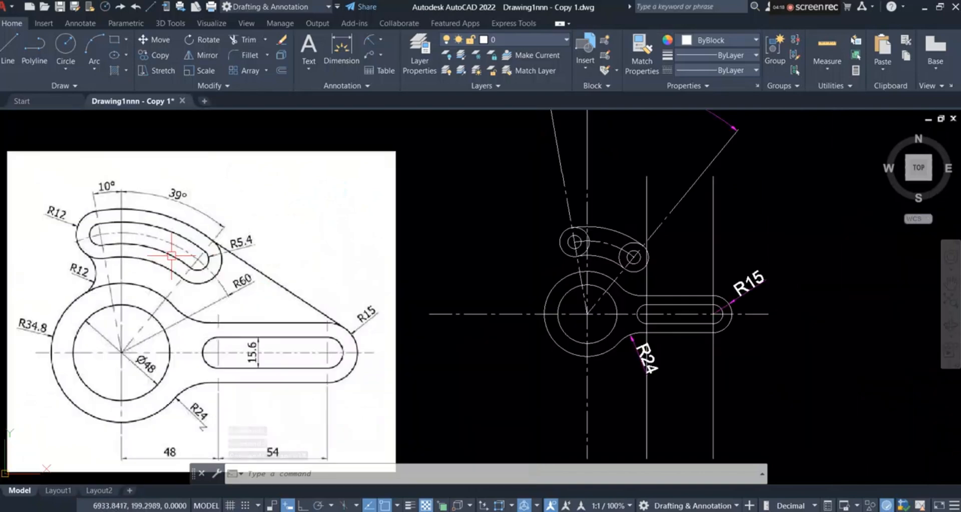
pyautogui.scroll(5, 626, 235)
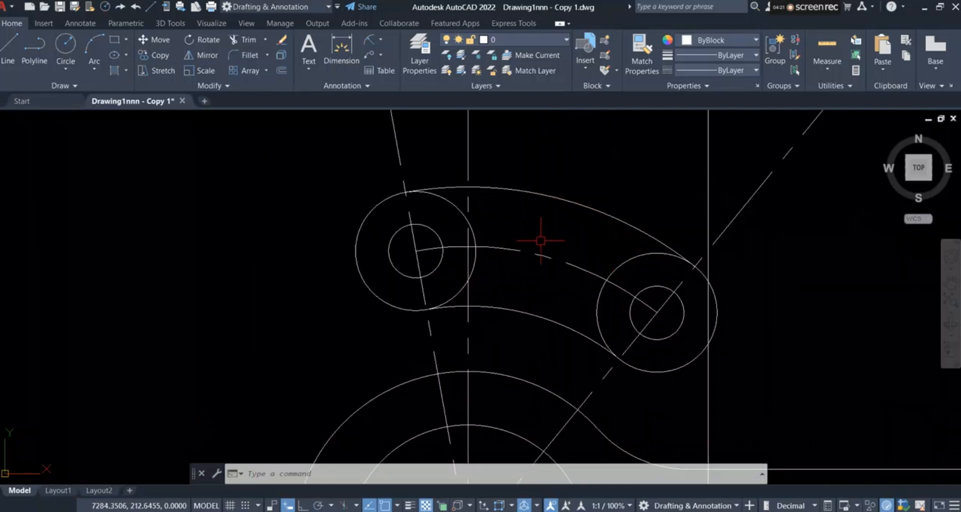
pyautogui.click(281, 71)
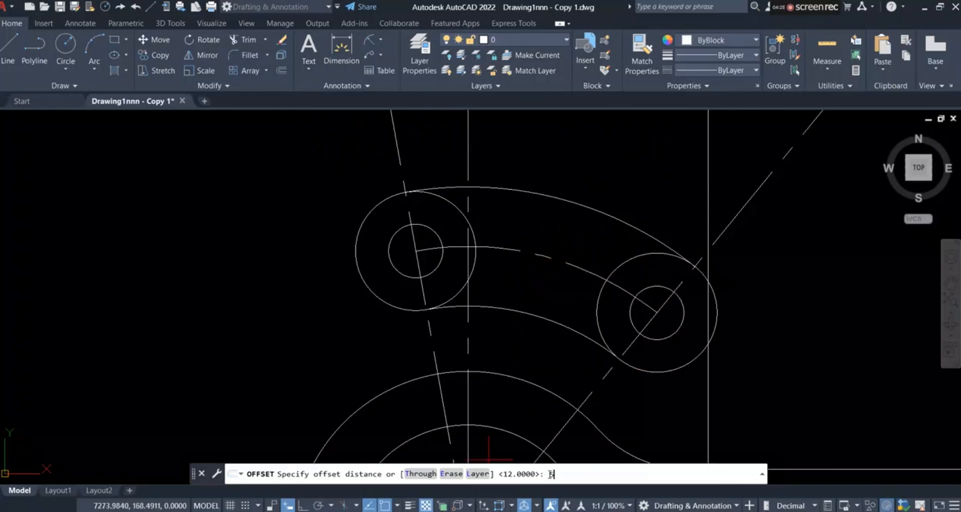
pyautogui.press('Return')
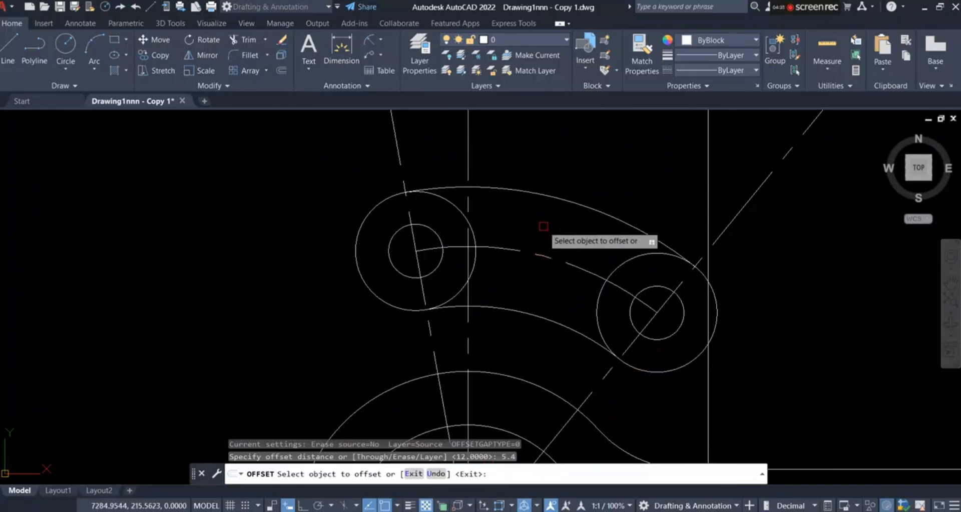
pyautogui.click(551, 194)
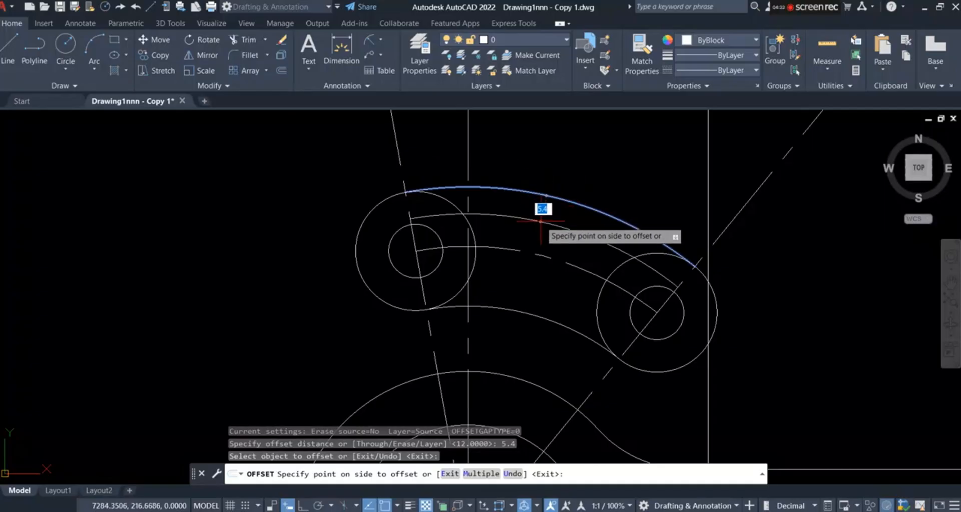
pyautogui.click(541, 221)
pyautogui.rightClick(226, 186)
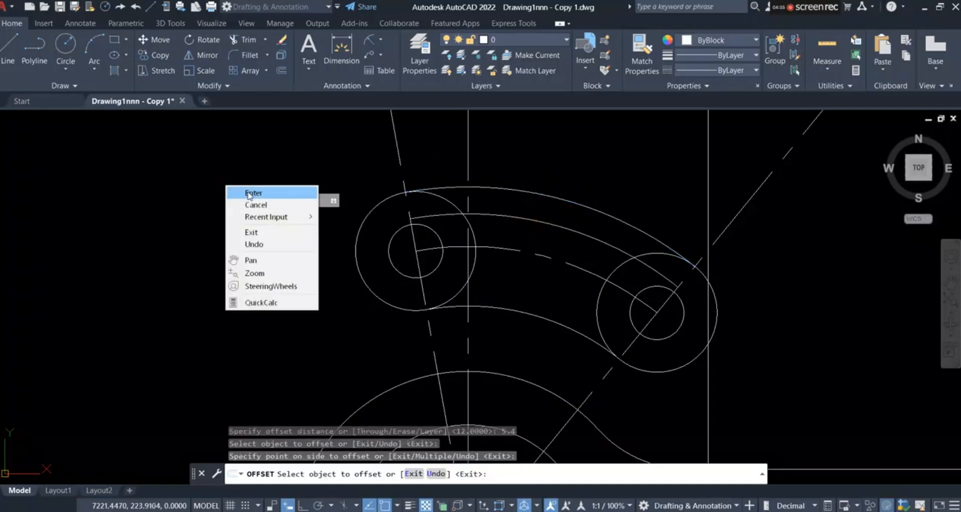
pyautogui.click(240, 192)
pyautogui.click(528, 218)
pyautogui.press('Delete')
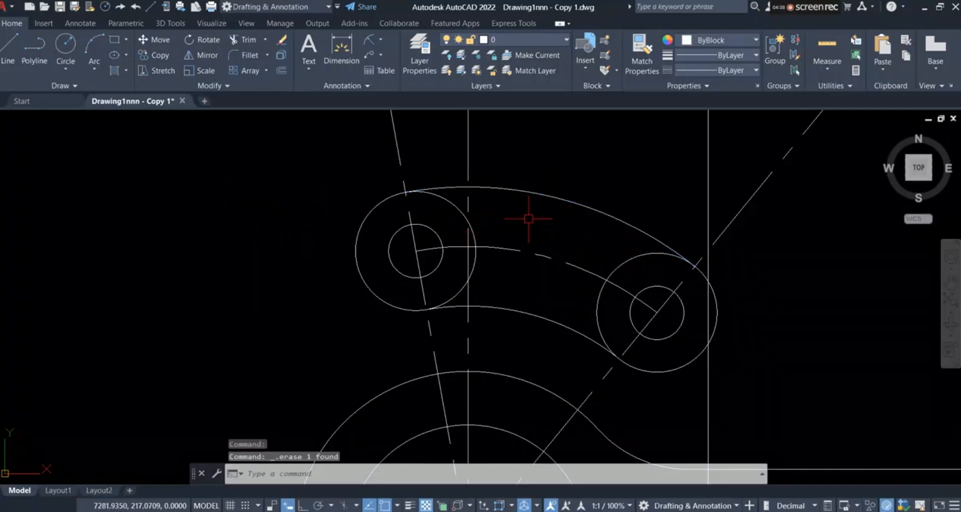
# - Offset the R60 centre arc by 5.4 to both sides to form the inner slot's edges
pyautogui.click(280, 71)
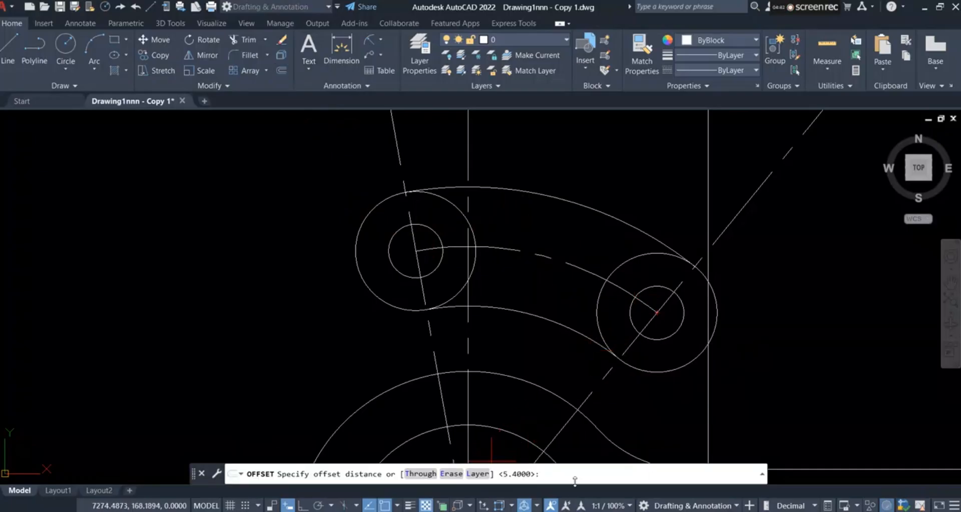
pyautogui.press('Return')
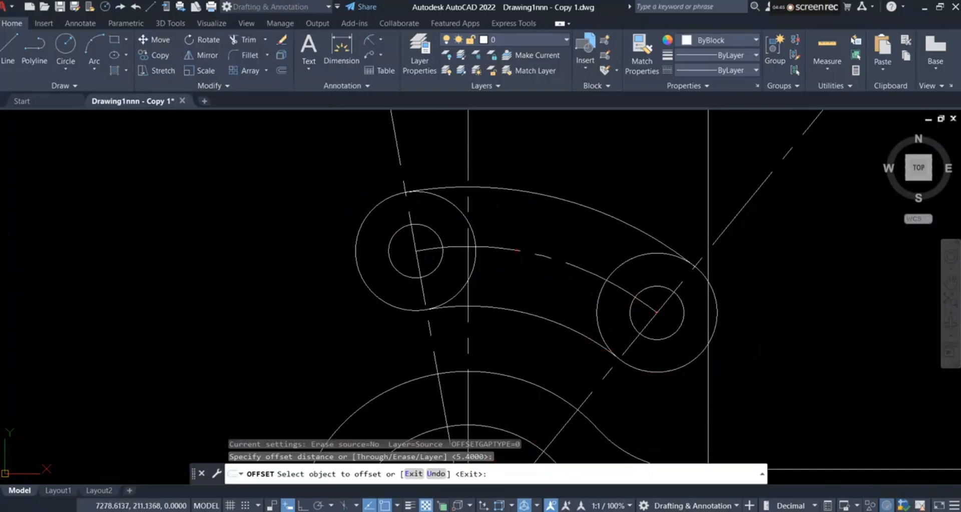
pyautogui.click(517, 250)
pyautogui.click(516, 228)
pyautogui.click(516, 252)
pyautogui.click(501, 285)
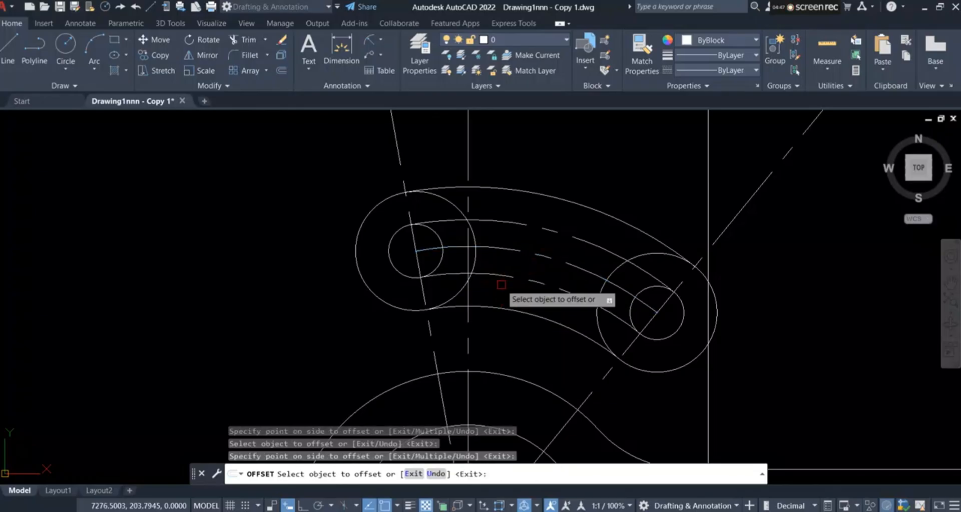
pyautogui.rightClick(97, 186)
pyautogui.click(120, 199)
# - Move the two arcs offset by 5.4 from the centre line layer to layer 0
pyautogui.click(505, 220)
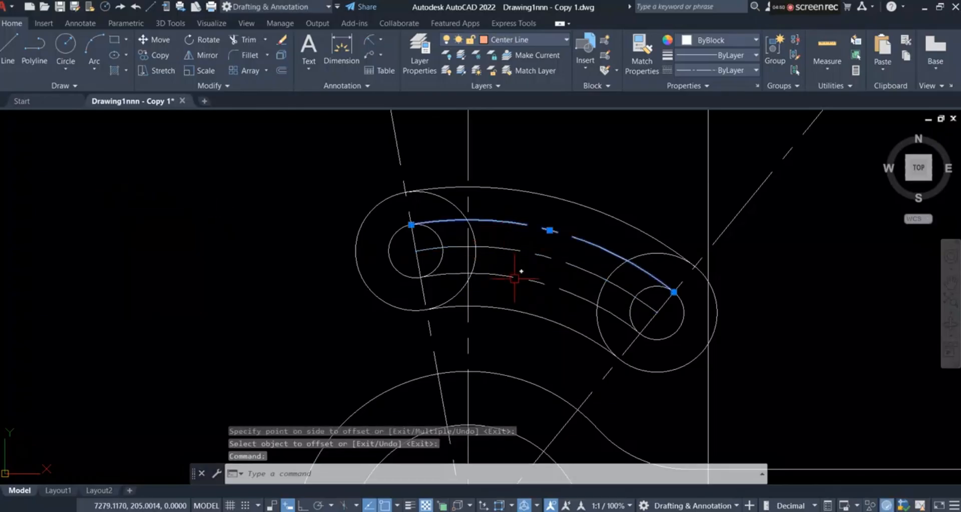
pyautogui.click(515, 277)
pyautogui.click(527, 43)
pyautogui.click(500, 53)
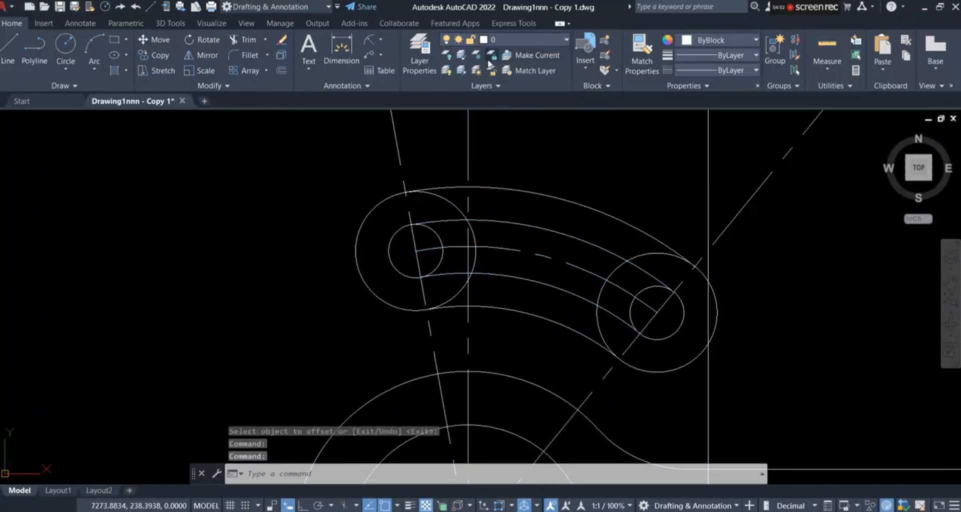
pyautogui.press('Escape')
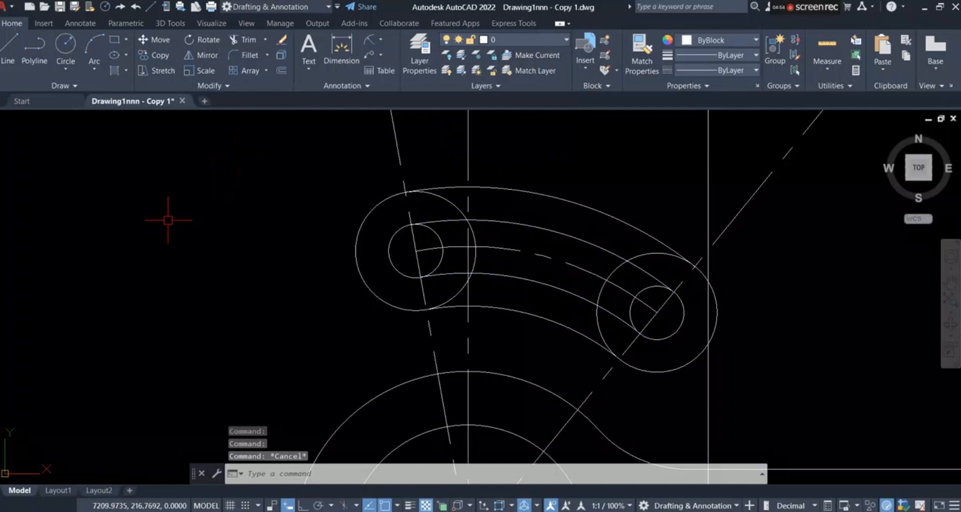
# - Trim away the inner halves of the two R5.4 end circles to close the curved slot's ends
pyautogui.scroll(-6, 376, 237)
pyautogui.scroll(6, 419, 269)
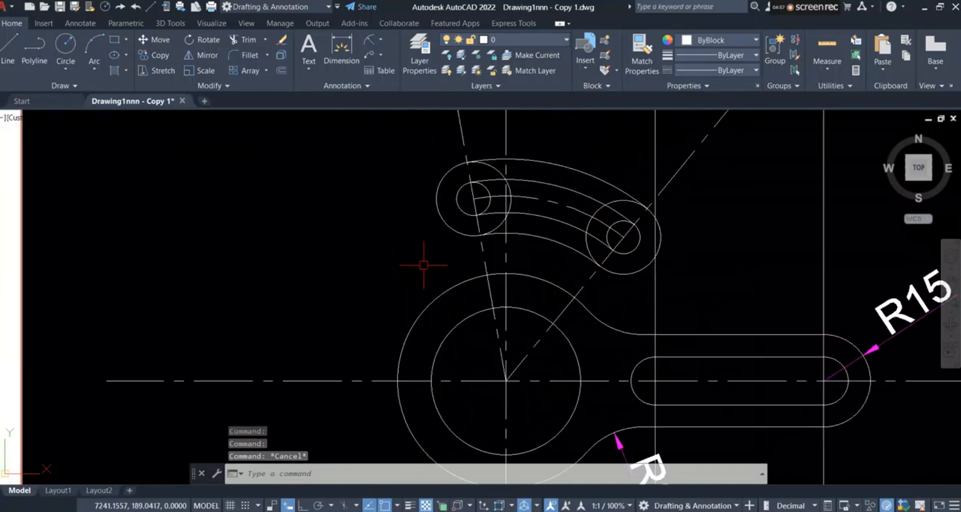
pyautogui.scroll(-4, 509, 242)
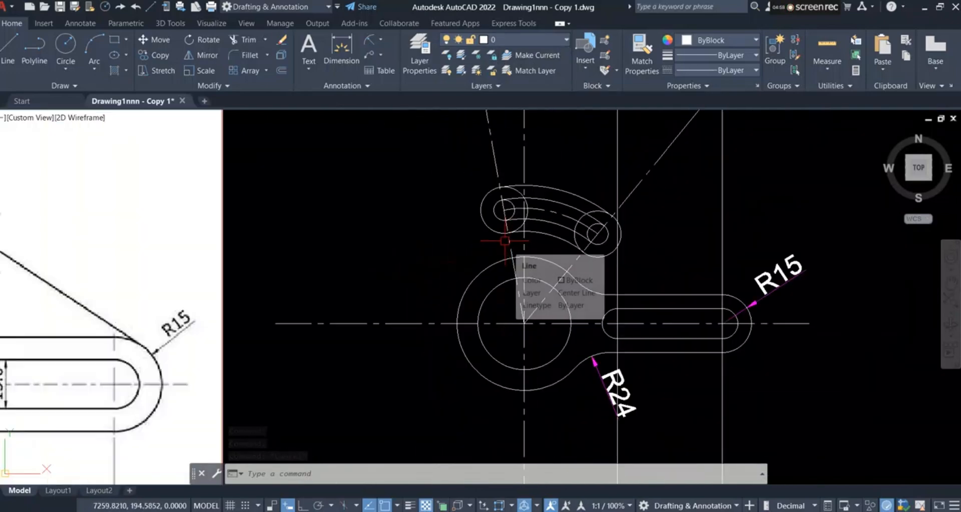
pyautogui.scroll(-2, 478, 260)
pyautogui.scroll(3, 583, 239)
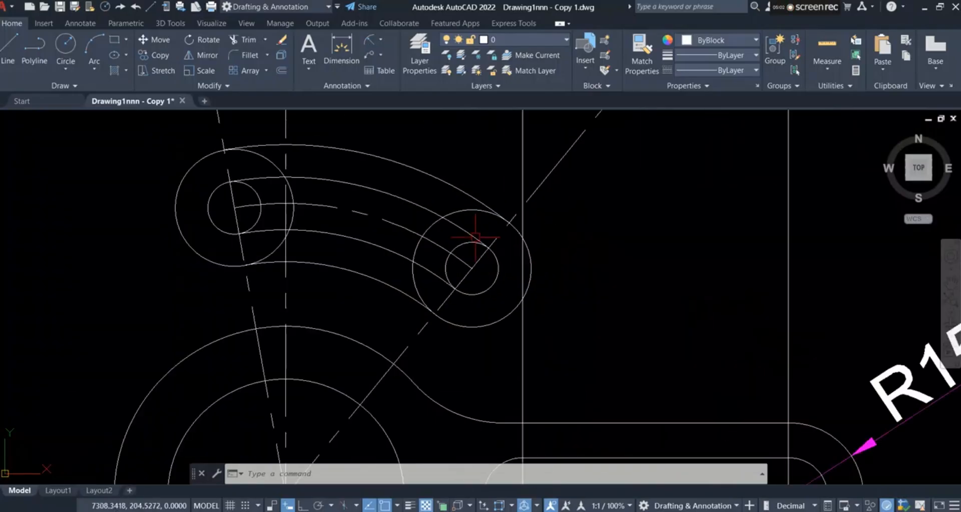
pyautogui.scroll(1, 399, 218)
pyautogui.scroll(-1, 419, 212)
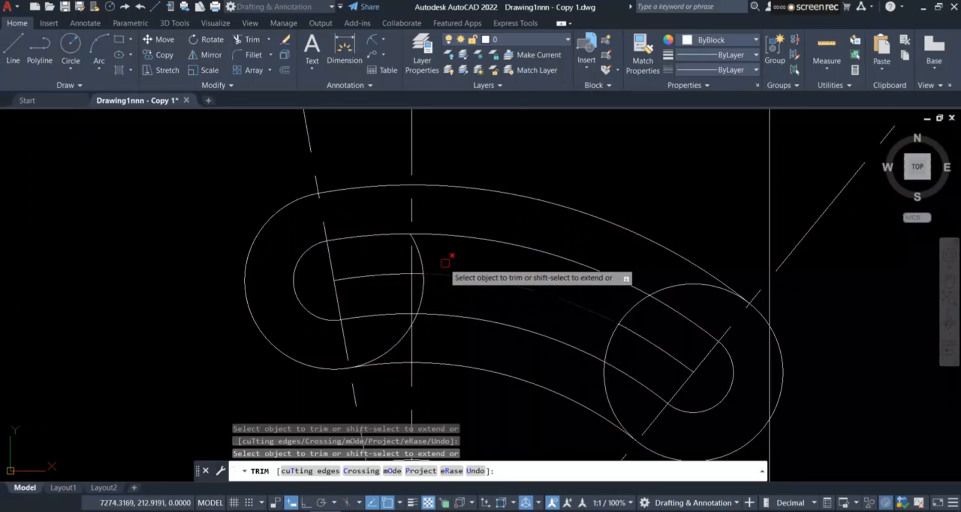
# - Trim away the rest of the left R12 circle that lies inside the curved arm
pyautogui.scroll(3, 444, 263)
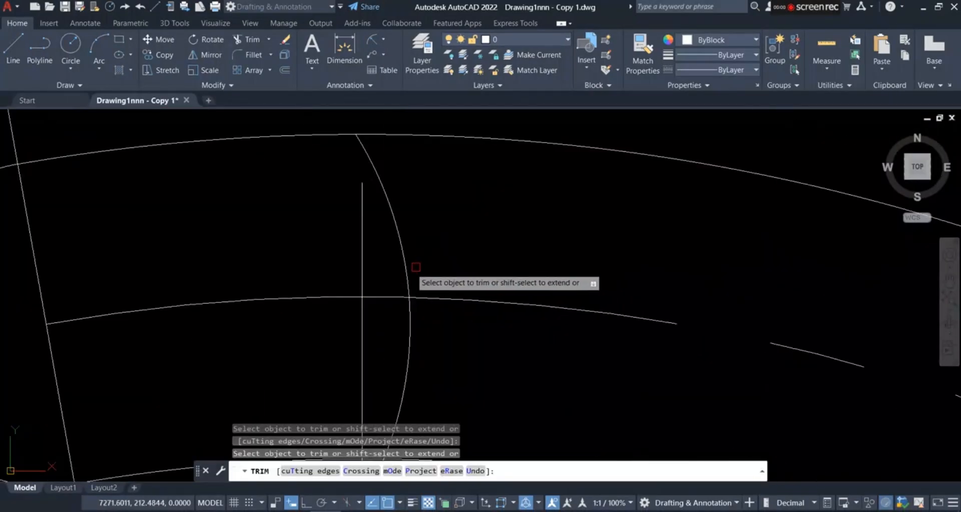
pyautogui.moveTo(405, 259); pyautogui.dragTo(401, 336)
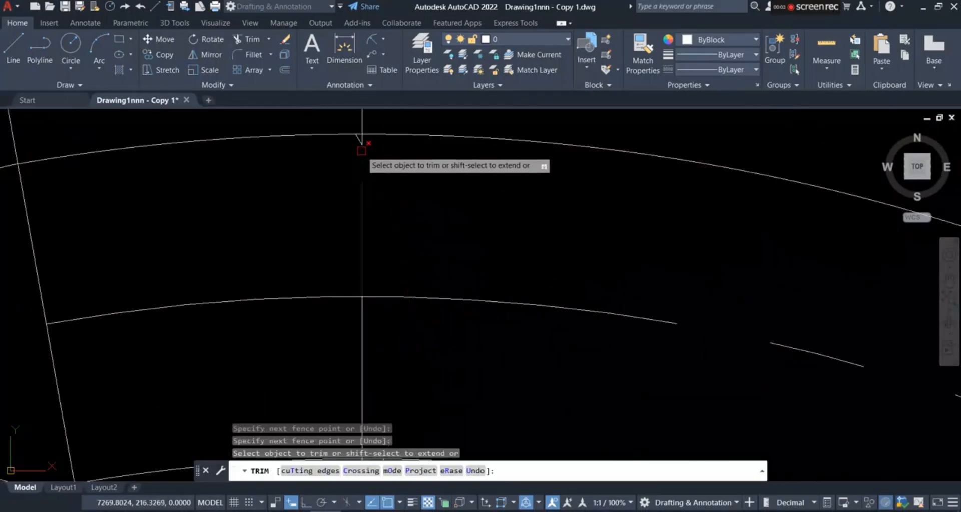
pyautogui.scroll(5, 358, 144)
pyautogui.scroll(-4, 350, 192)
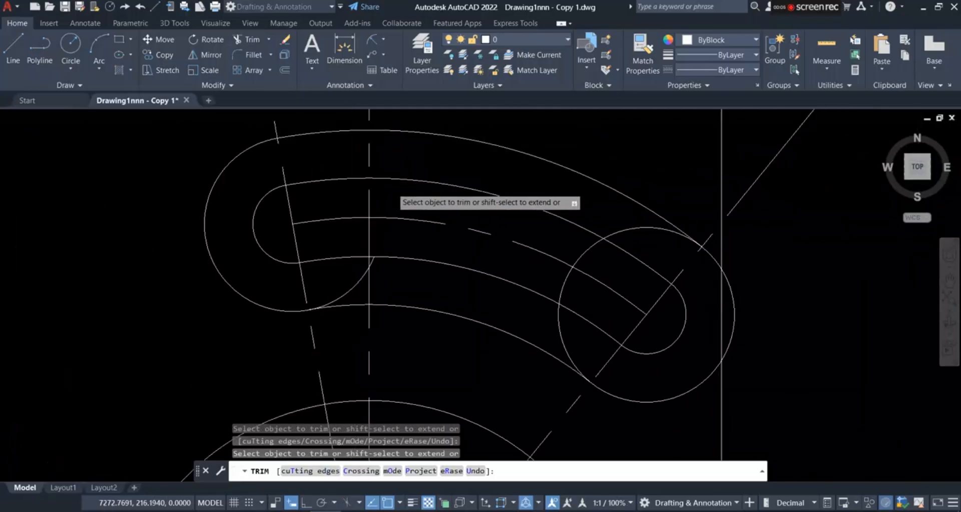
pyautogui.scroll(3, 295, 280)
pyautogui.scroll(10, 328, 198)
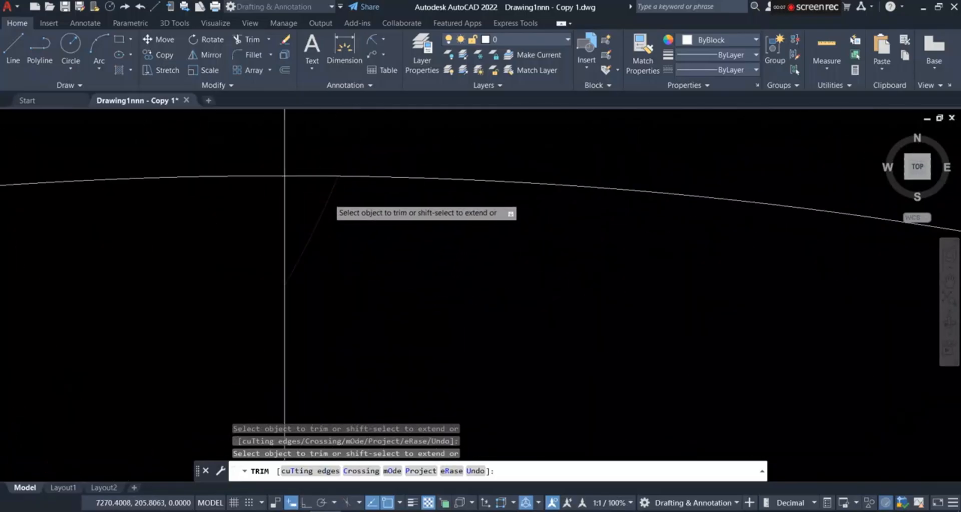
pyautogui.click(311, 210)
pyautogui.scroll(-7, 379, 226)
pyautogui.scroll(-5, 379, 227)
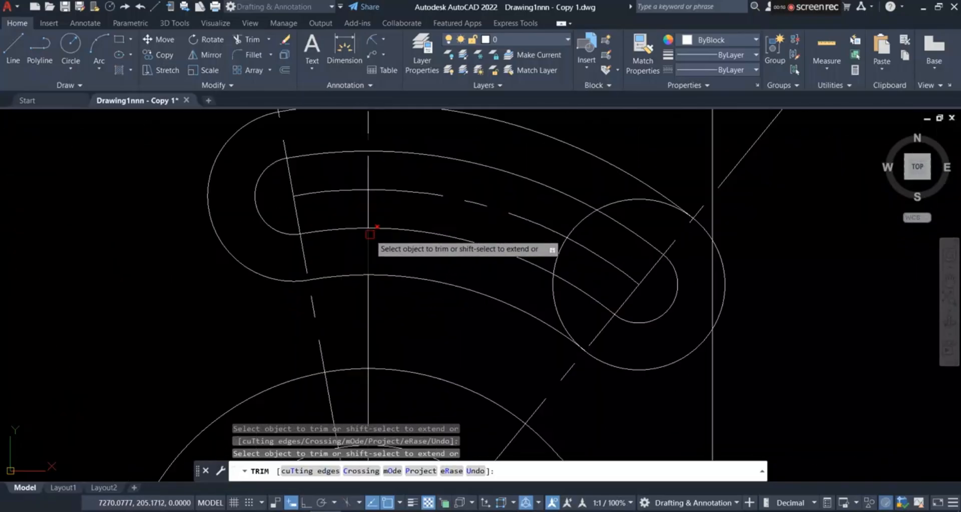
# - Trim away the part of the right R12 circle that lies inside the curved arm
pyautogui.scroll(6, 461, 266)
pyautogui.click(522, 121)
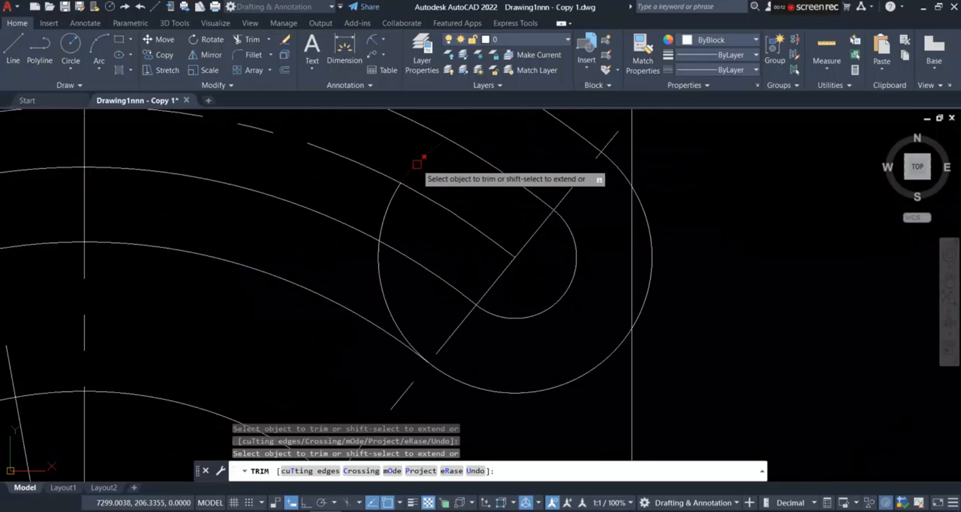
pyautogui.click(381, 275)
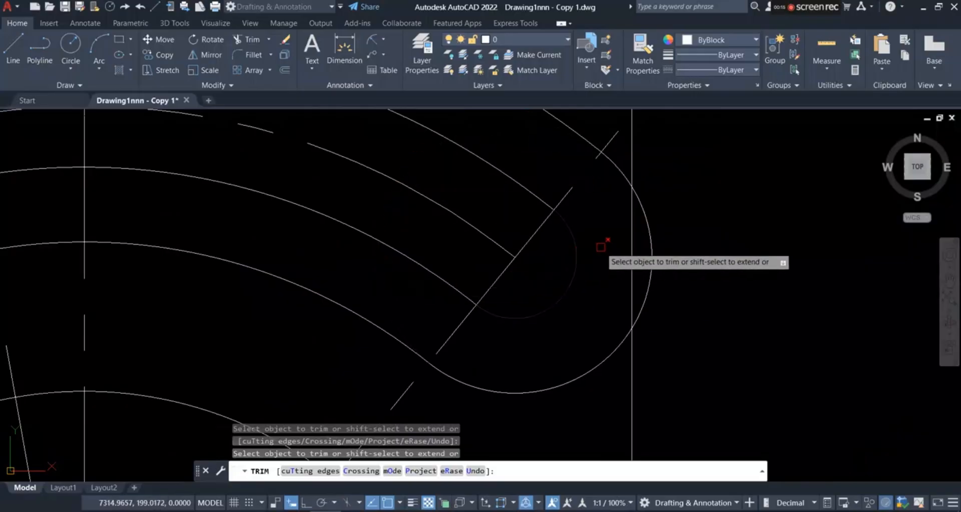
# - Examine in the reference how the R12 fillet joins the curved arm's left end to the hub's outer circle
pyautogui.scroll(-4, 588, 251)
pyautogui.scroll(-2, 592, 262)
pyautogui.scroll(-1, 650, 235)
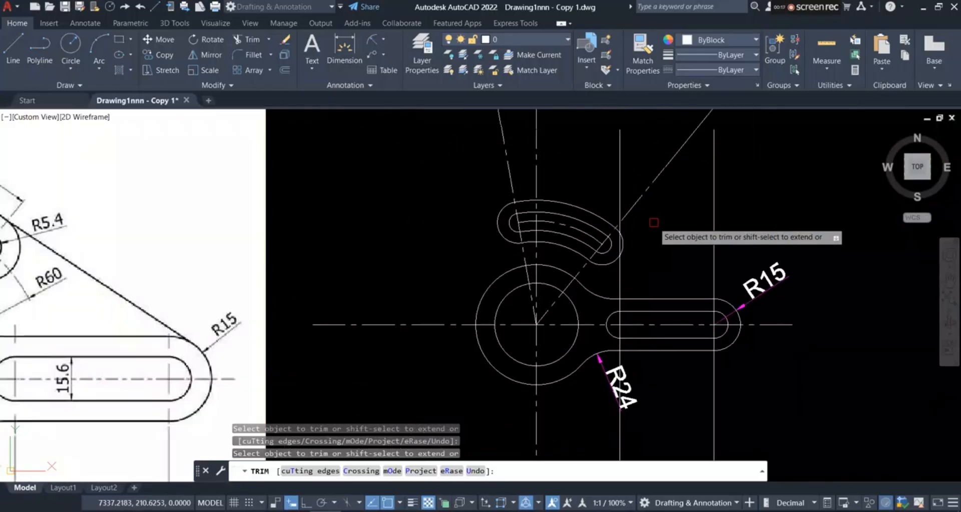
pyautogui.scroll(-2, 560, 216)
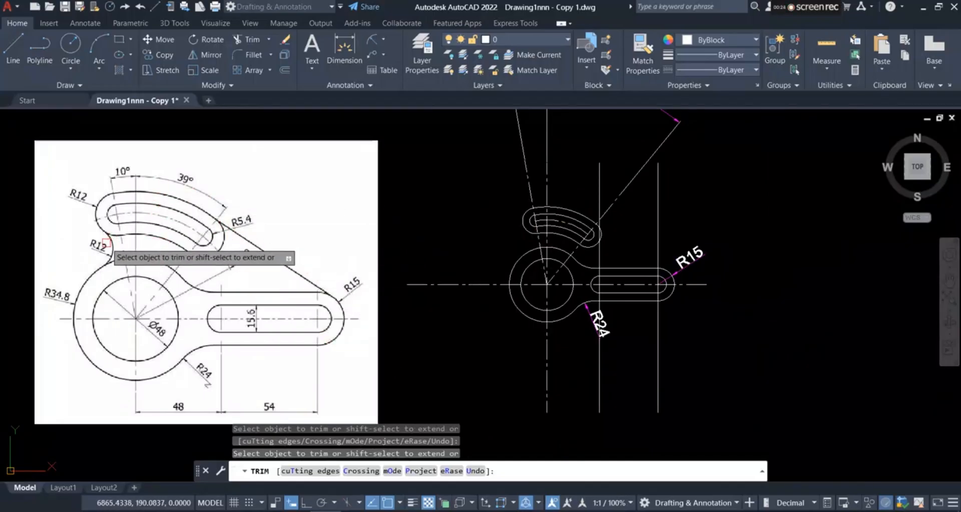
pyautogui.scroll(2, 543, 239)
pyautogui.scroll(-2, 148, 296)
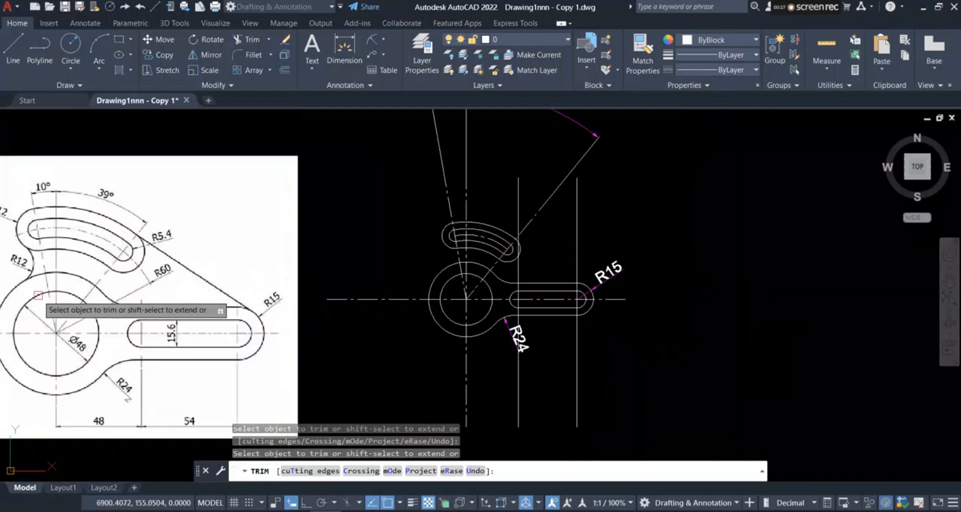
pyautogui.scroll(5, 41, 262)
pyautogui.scroll(-4, 41, 262)
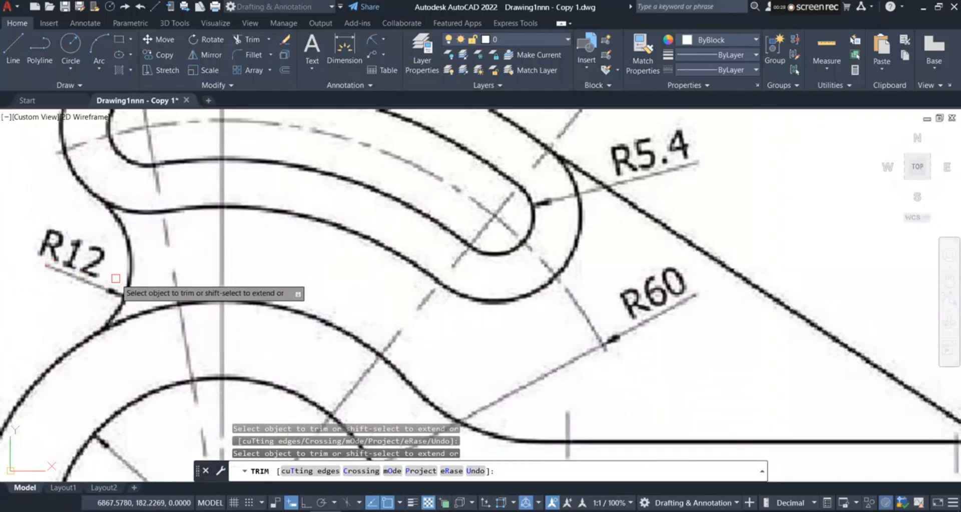
pyautogui.scroll(4, 818, 265)
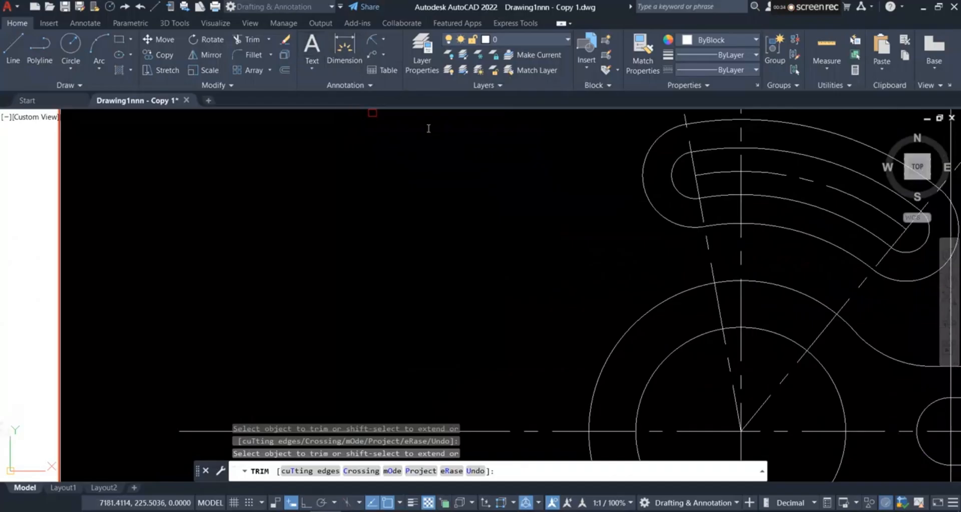
pyautogui.scroll(-2, 502, 247)
pyautogui.scroll(2, 645, 311)
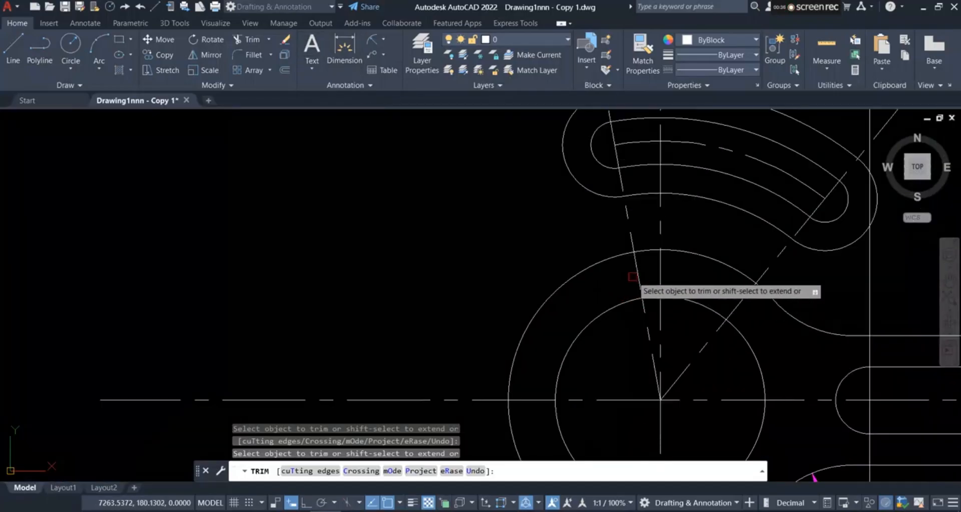
pyautogui.scroll(-3, 630, 276)
pyautogui.scroll(1, 615, 266)
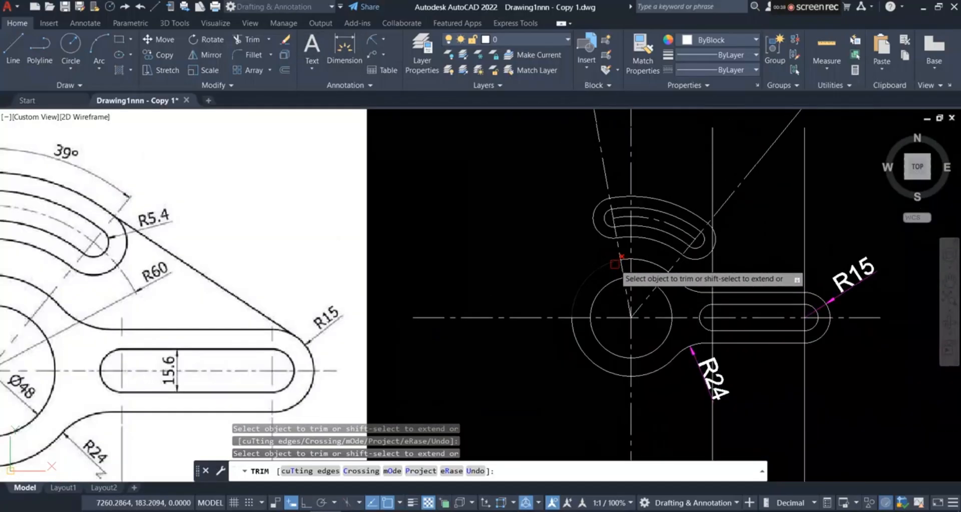
pyautogui.scroll(2, 615, 264)
# - Fillet the hub's outer arc and the curved arm's left end arc with a radius of 12
pyautogui.click(247, 57)
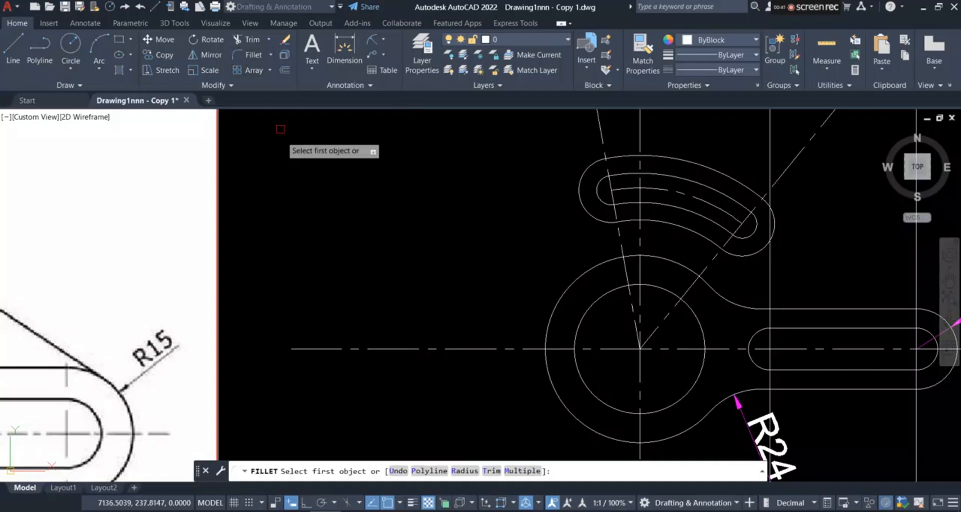
pyautogui.click(470, 471)
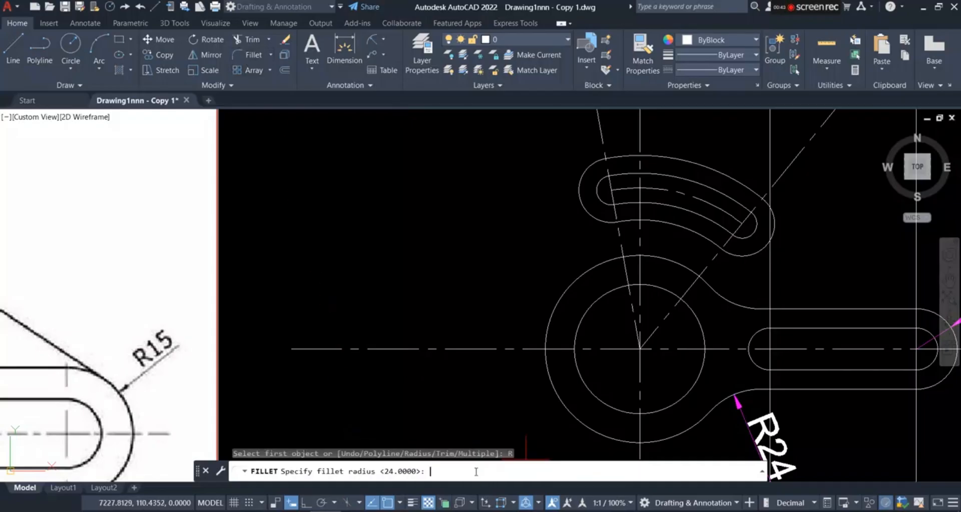
pyautogui.write('12')
pyautogui.press('Return')
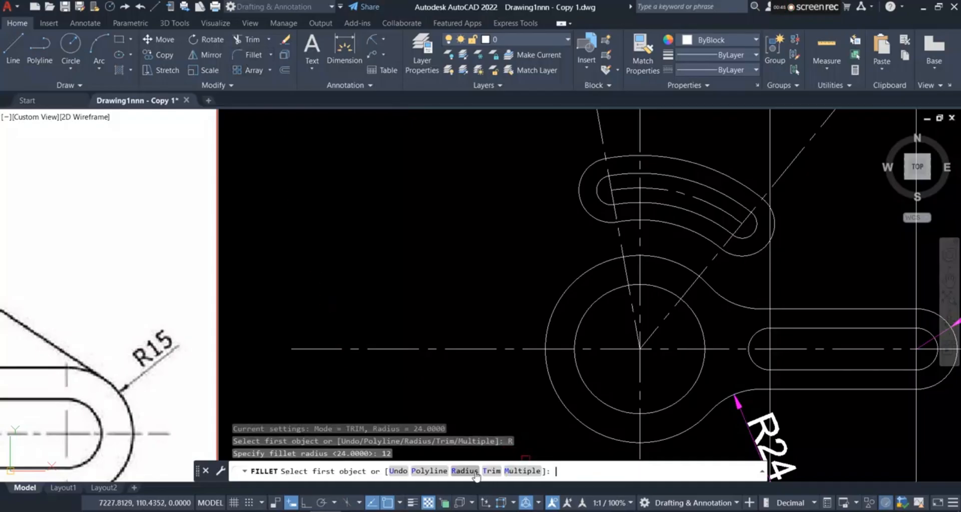
pyautogui.click(592, 271)
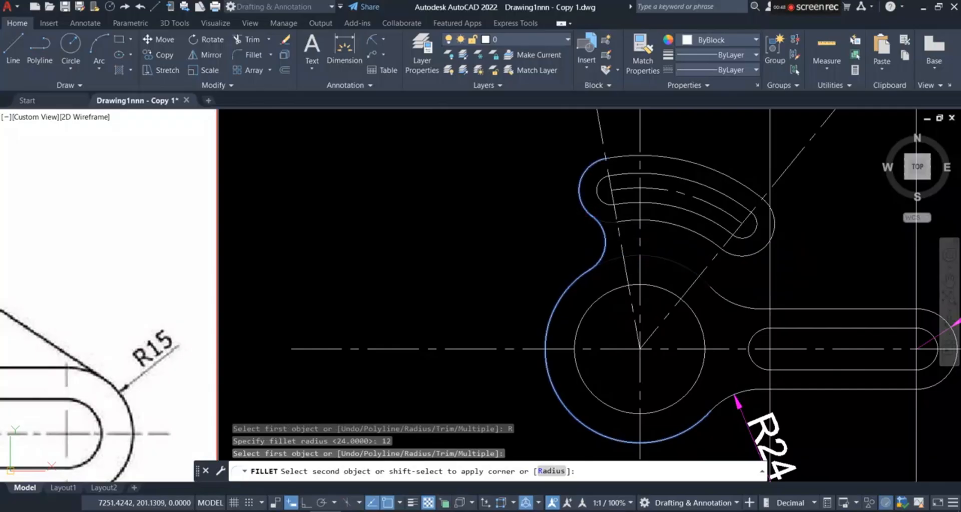
pyautogui.click(586, 211)
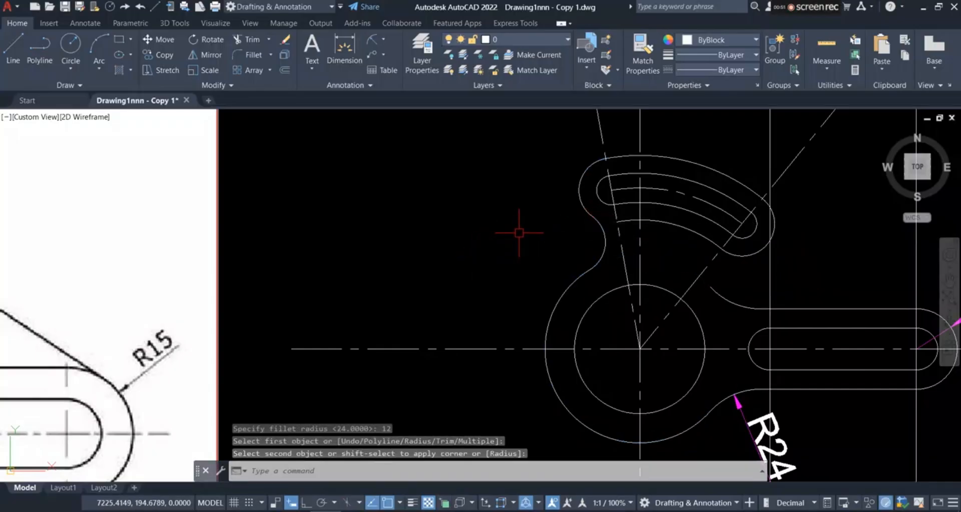
# - Draw a circle of radius 12 centred on the left end of the curved slot's centre arc to restore the arm's rounded end
pyautogui.scroll(-4, 665, 250)
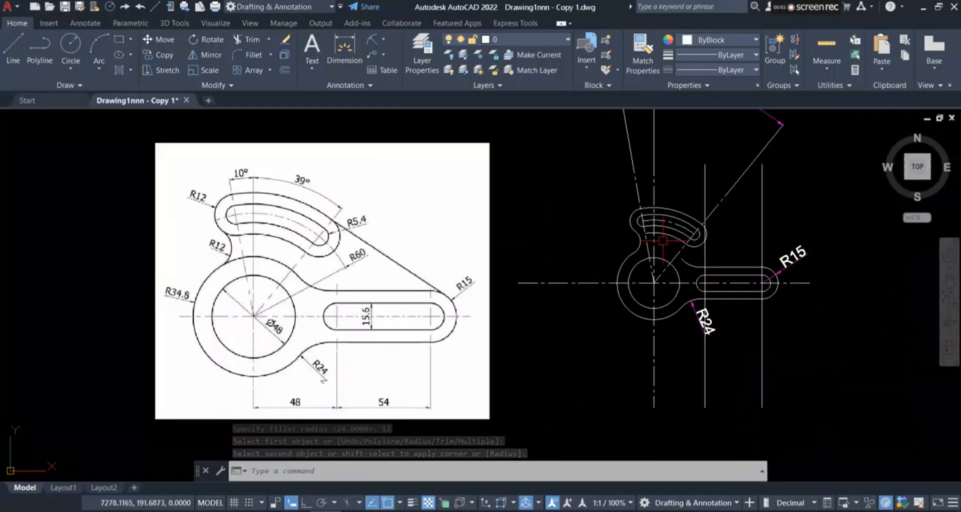
pyautogui.scroll(4, 682, 250)
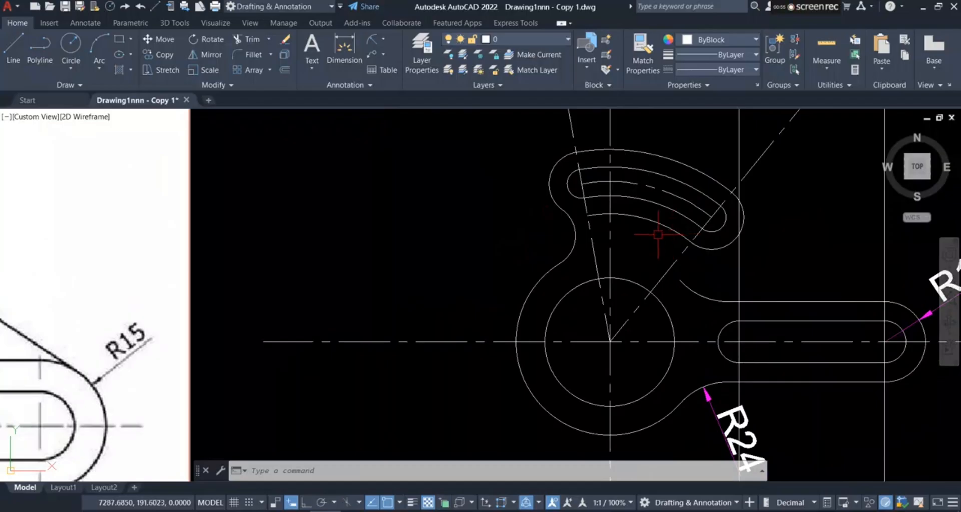
pyautogui.scroll(2, 657, 235)
pyautogui.scroll(-2, 552, 215)
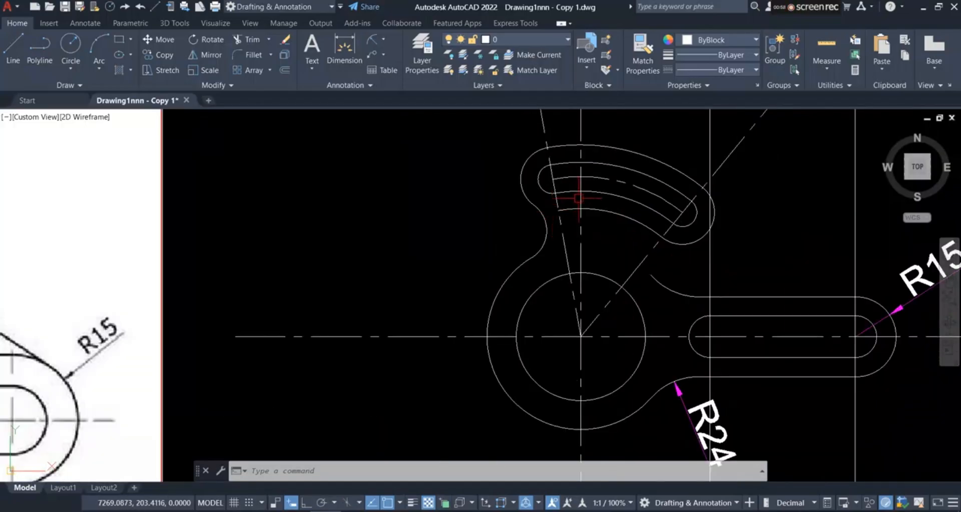
pyautogui.click(70, 44)
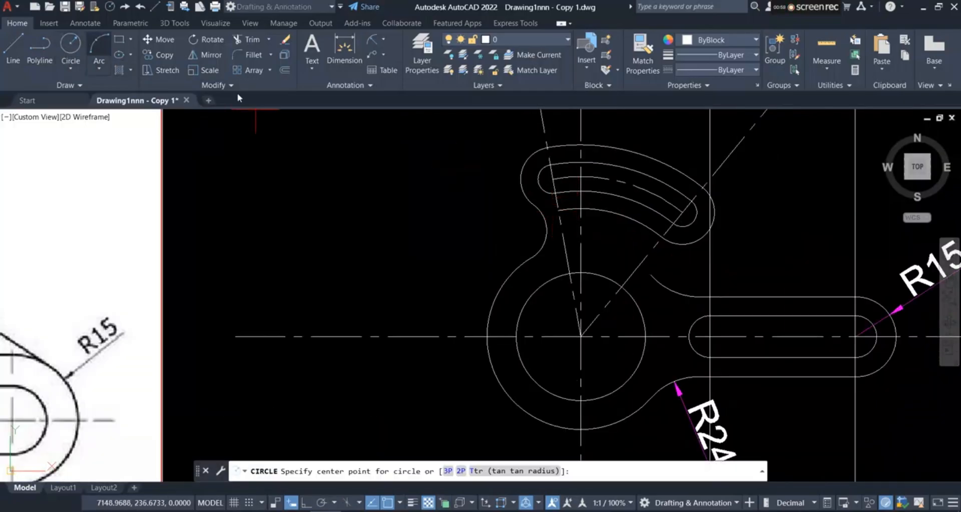
pyautogui.click(552, 179)
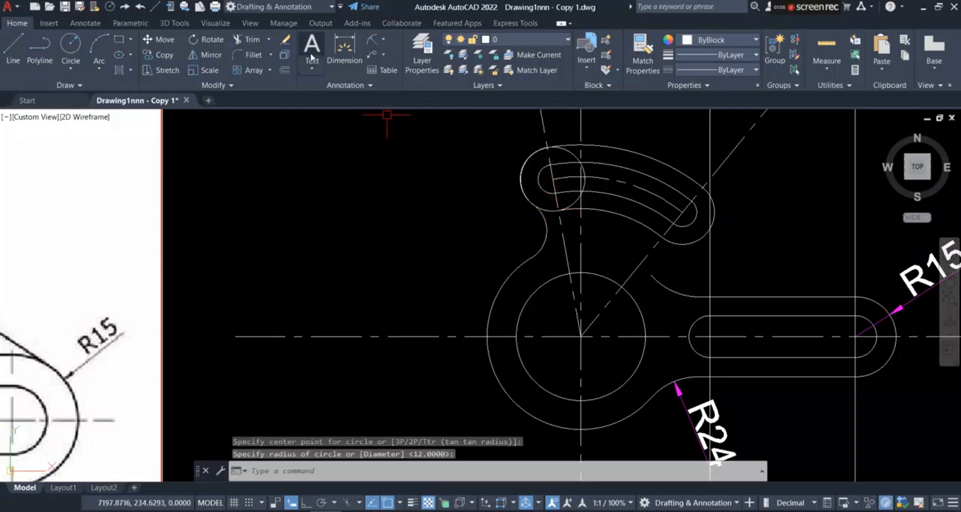
# - Trim away the part of the new R12 circle that lies inside the curved arm
pyautogui.click(249, 40)
pyautogui.scroll(2, 554, 163)
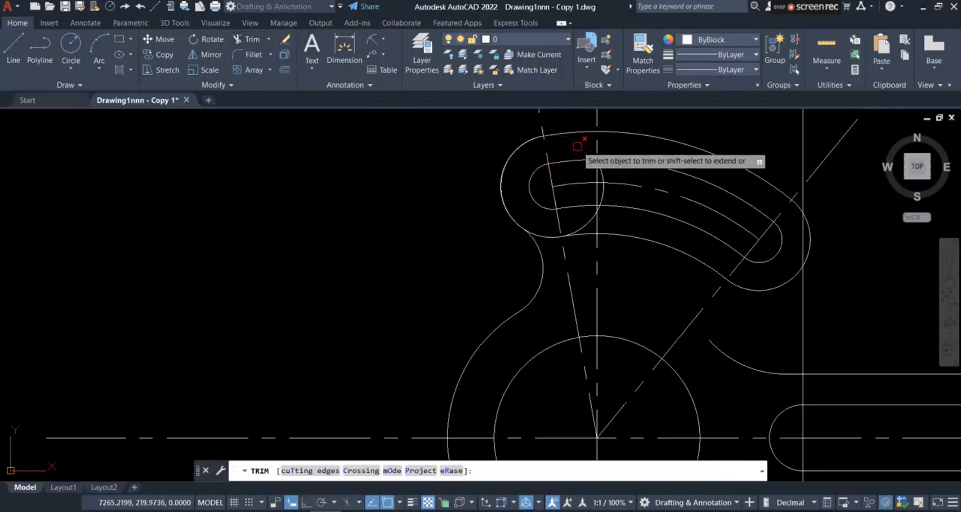
pyautogui.click(577, 147)
pyautogui.scroll(2, 577, 146)
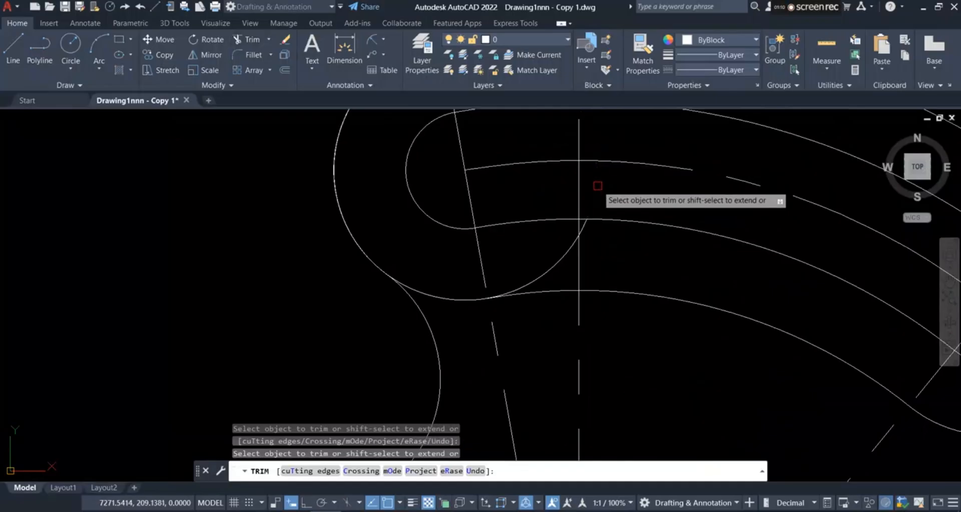
pyautogui.scroll(3, 577, 228)
pyautogui.scroll(-3, 614, 235)
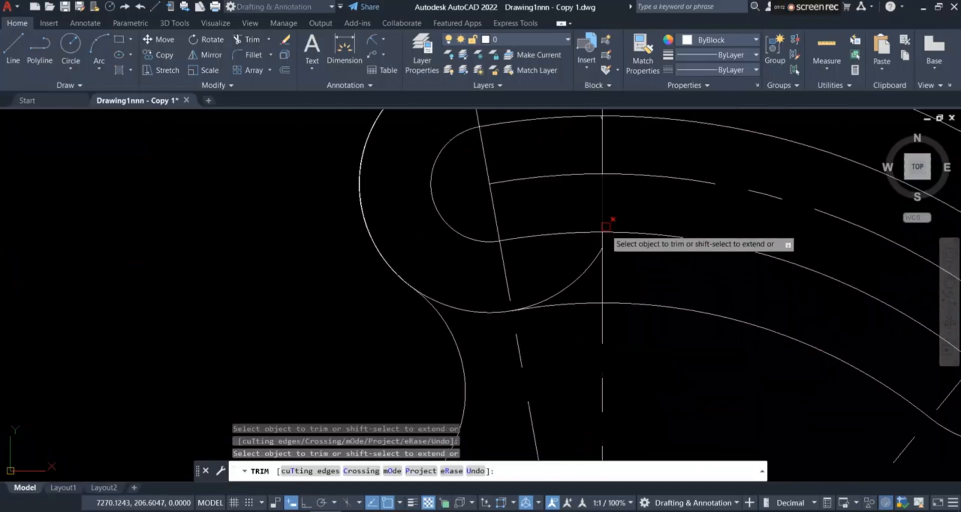
pyautogui.scroll(-3, 584, 272)
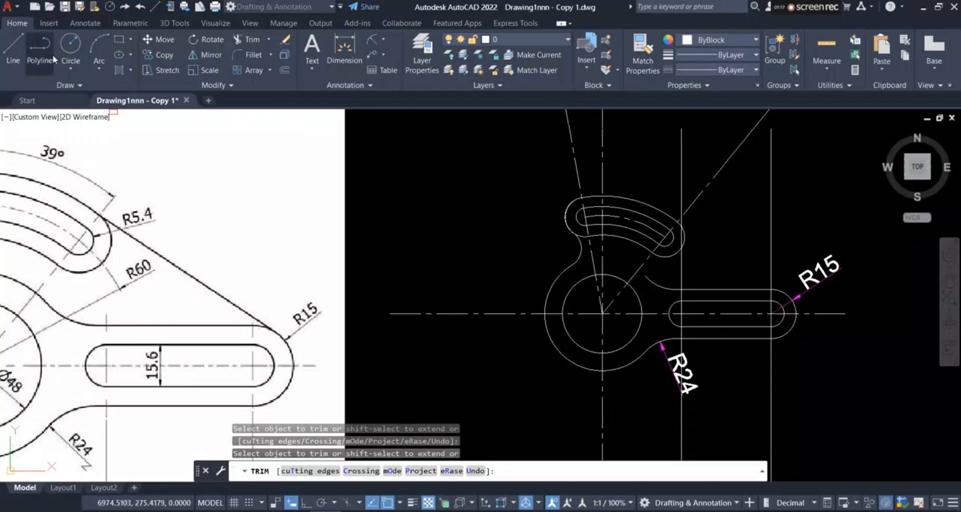
# - Draw a circle of radius about 34.8 centred on the hub centre to complete the hub's outer outline
pyautogui.click(81, 60)
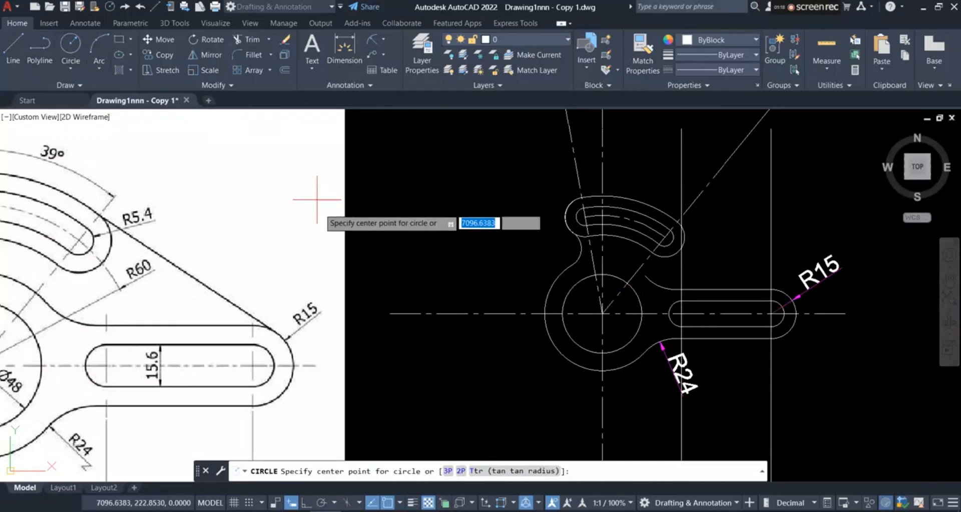
pyautogui.click(601, 313)
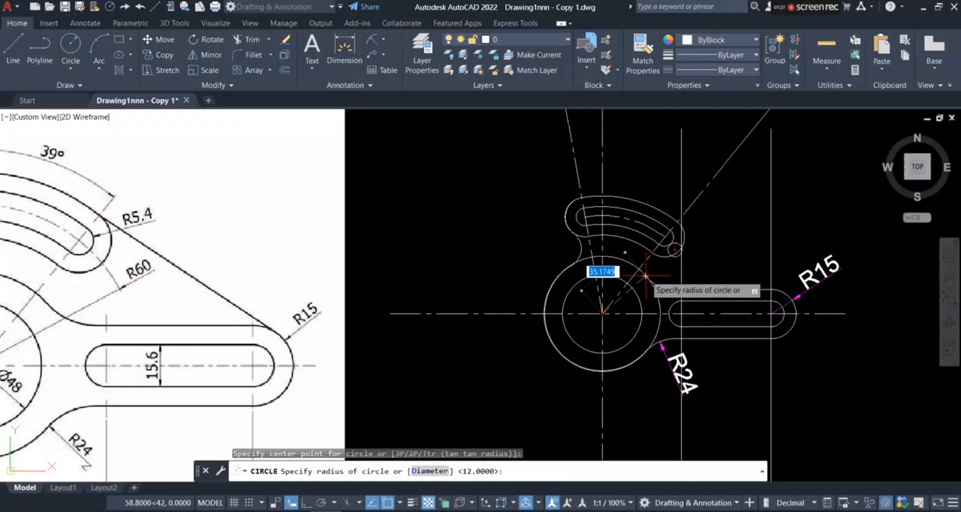
pyautogui.scroll(4, 647, 276)
pyautogui.scroll(2, 645, 275)
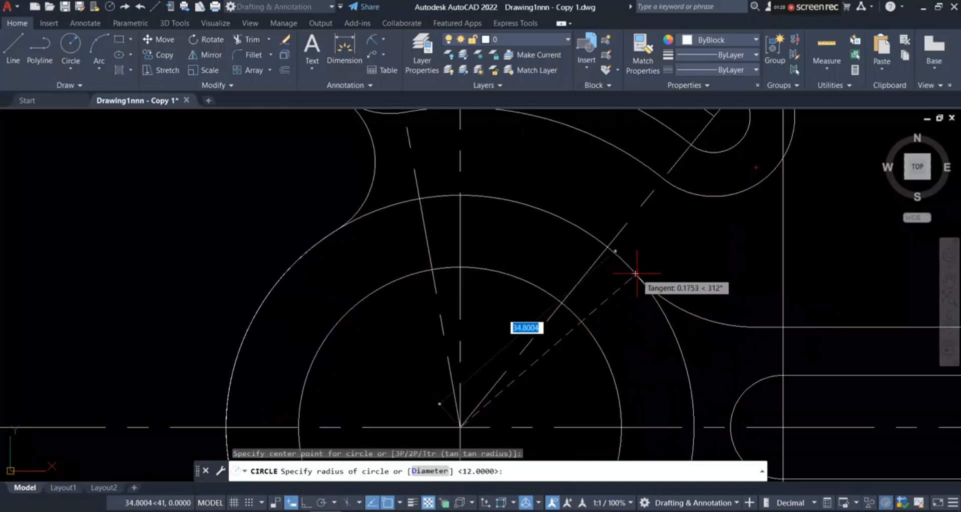
pyautogui.click(596, 258)
pyautogui.scroll(-5, 568, 232)
pyautogui.scroll(2, 569, 233)
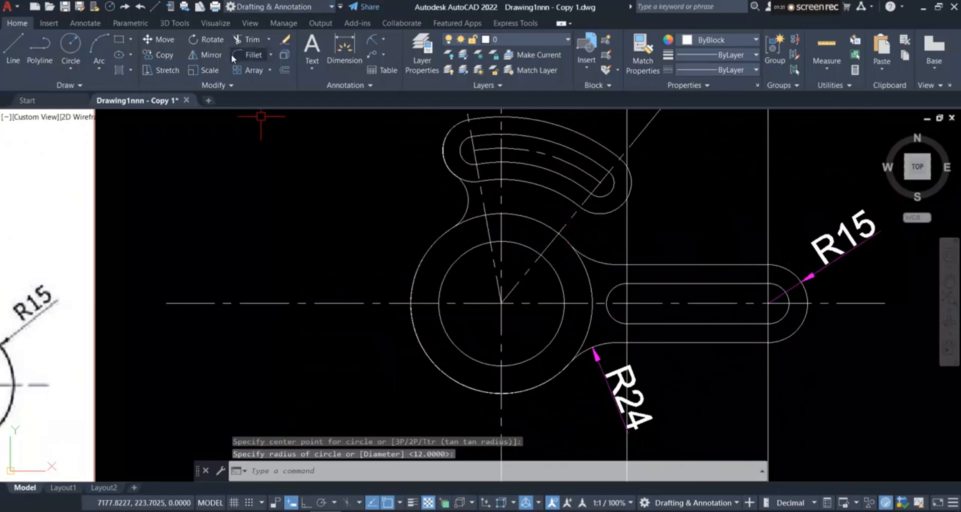
# - Trim the hub's outer circle between the R12 fillet and the 39° centreline
pyautogui.click(245, 39)
pyautogui.scroll(5, 481, 229)
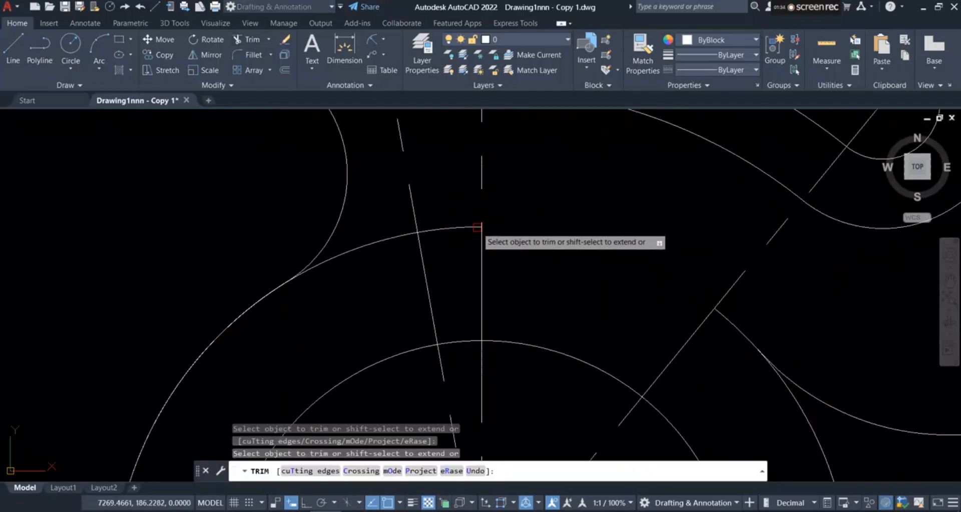
pyautogui.scroll(-4, 553, 236)
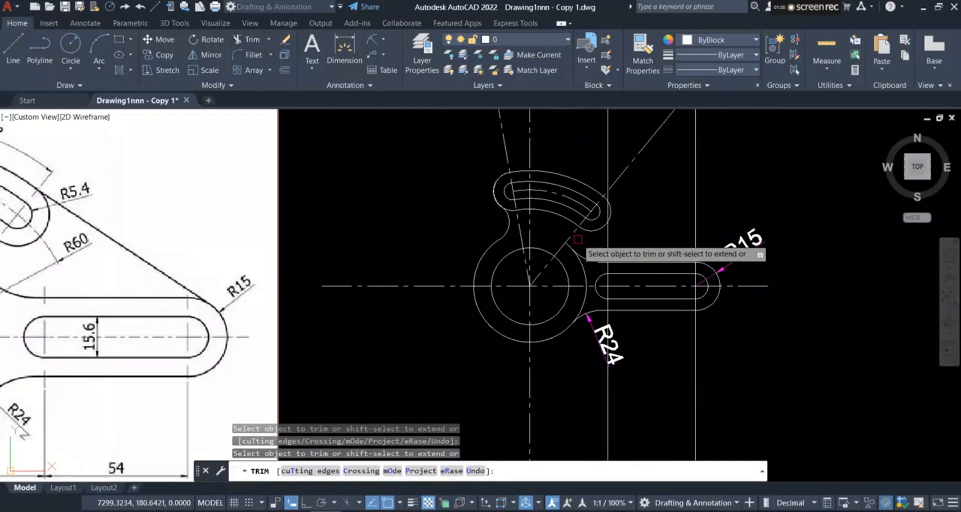
pyautogui.scroll(-3, 578, 239)
pyautogui.scroll(3, 580, 238)
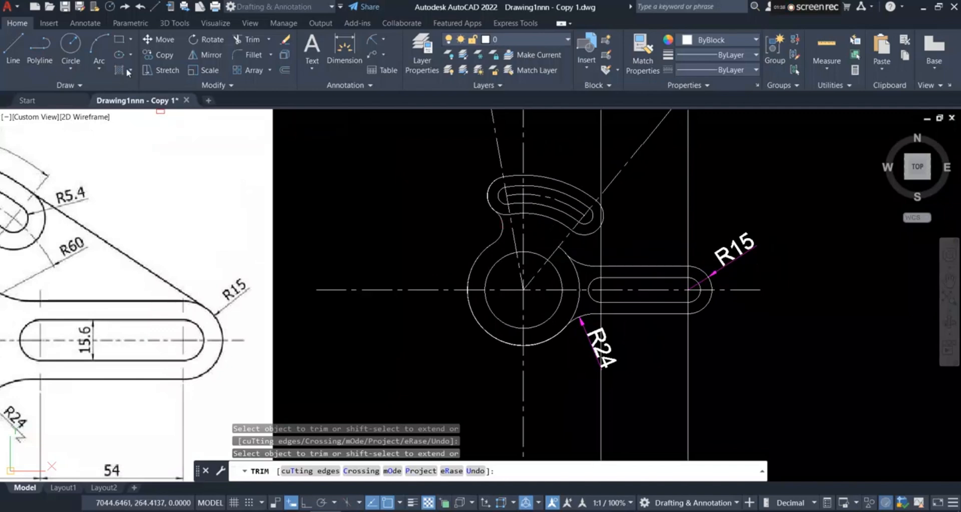
pyautogui.scroll(2, 546, 250)
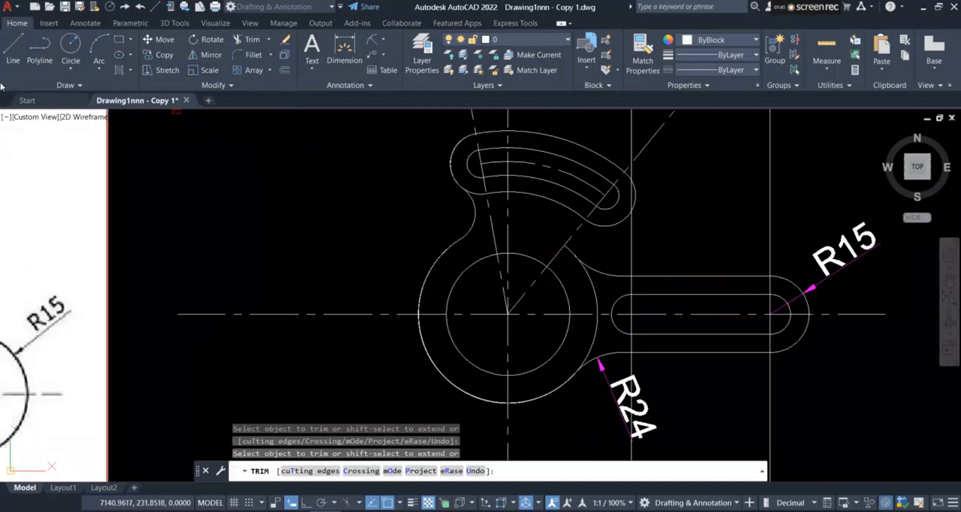
# - Redraw the hub's outer circle from the hub centre out to the remaining arc's end on the 39° centreline
pyautogui.click(70, 46)
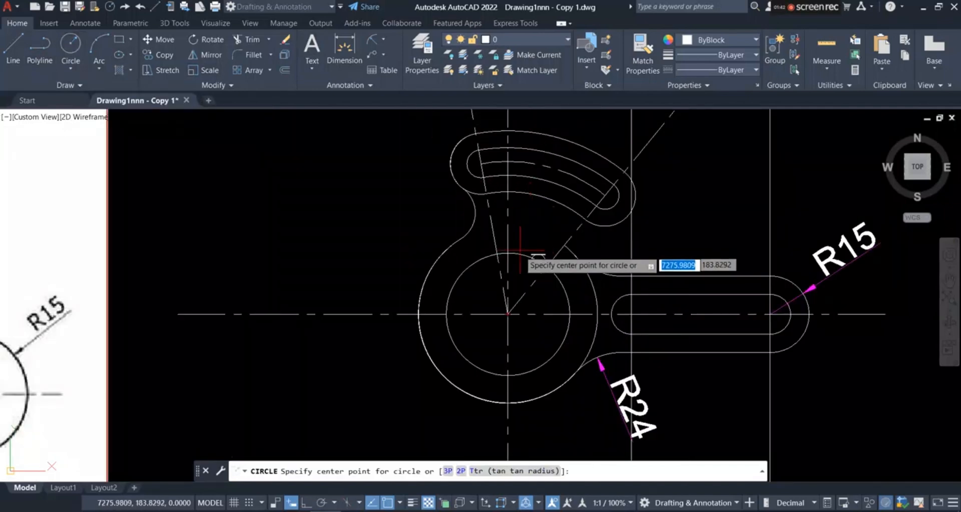
pyautogui.click(507, 314)
pyautogui.click(563, 245)
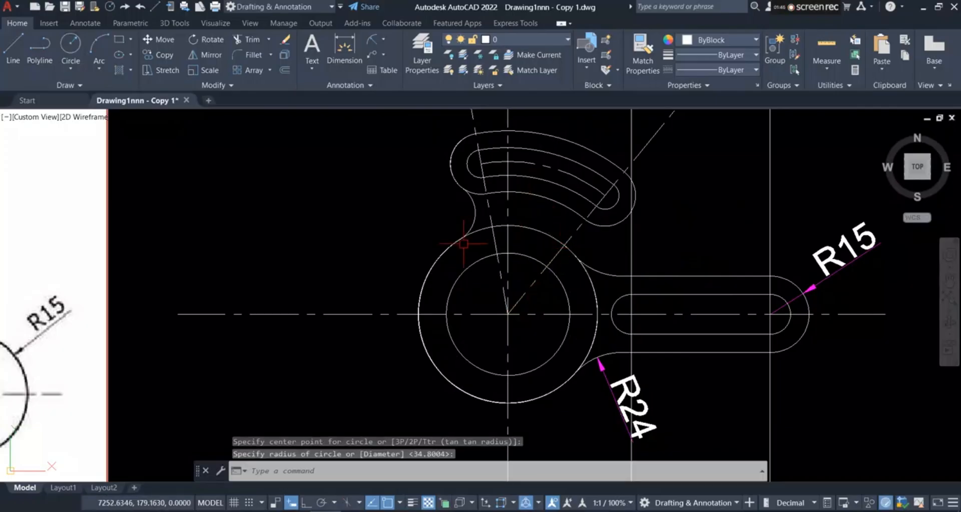
pyautogui.scroll(5, 489, 371)
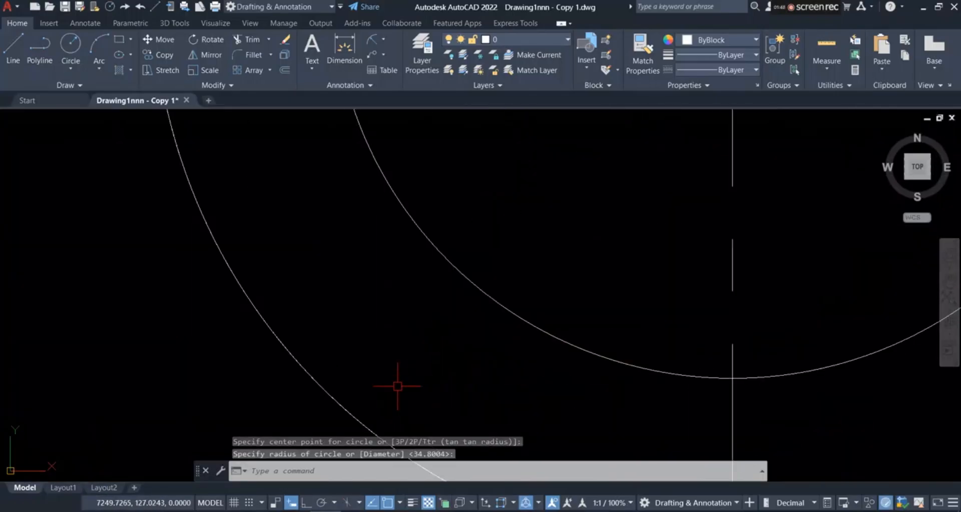
pyautogui.scroll(-10, 396, 385)
pyautogui.scroll(5, 511, 305)
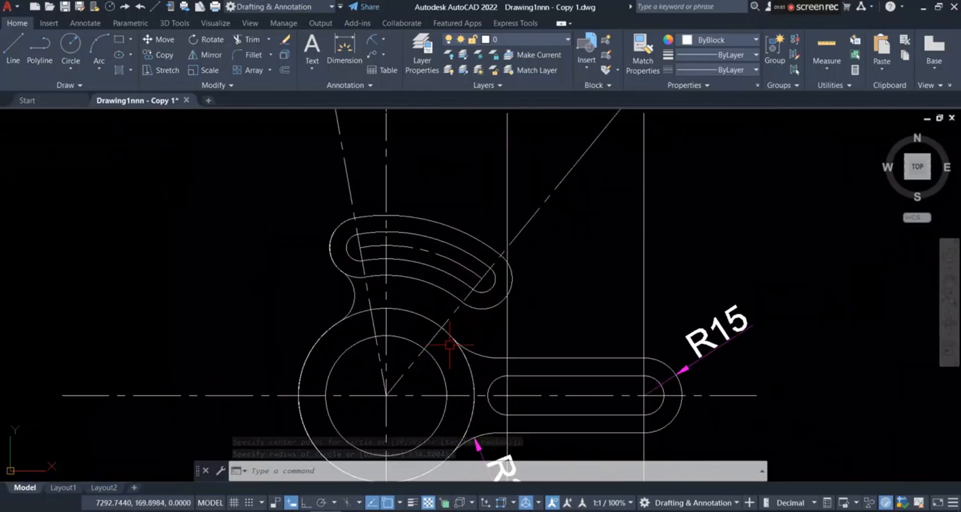
# - Restrict the running object snaps to Tangent only by turning off Center and Intersection
pyautogui.scroll(-5, 525, 325)
pyautogui.scroll(4, 186, 341)
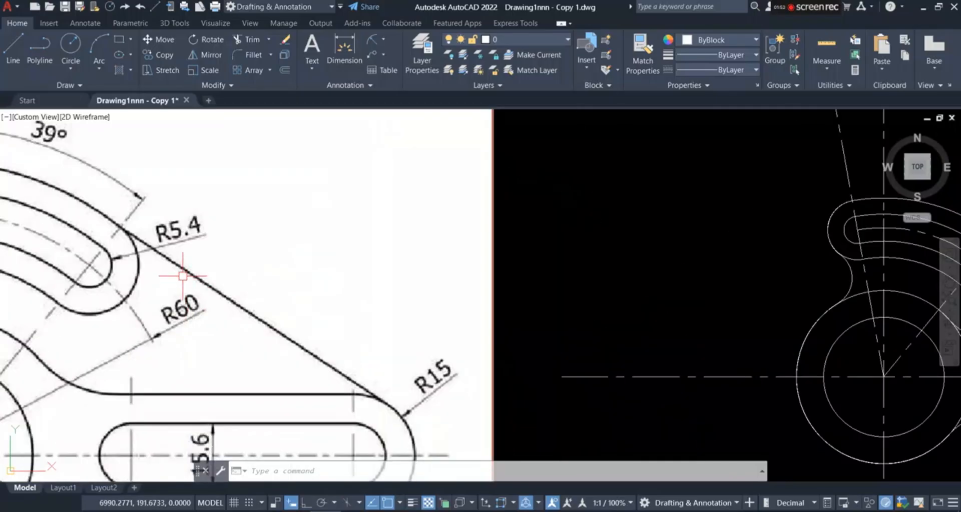
pyautogui.scroll(-6, 194, 281)
pyautogui.scroll(5, 193, 262)
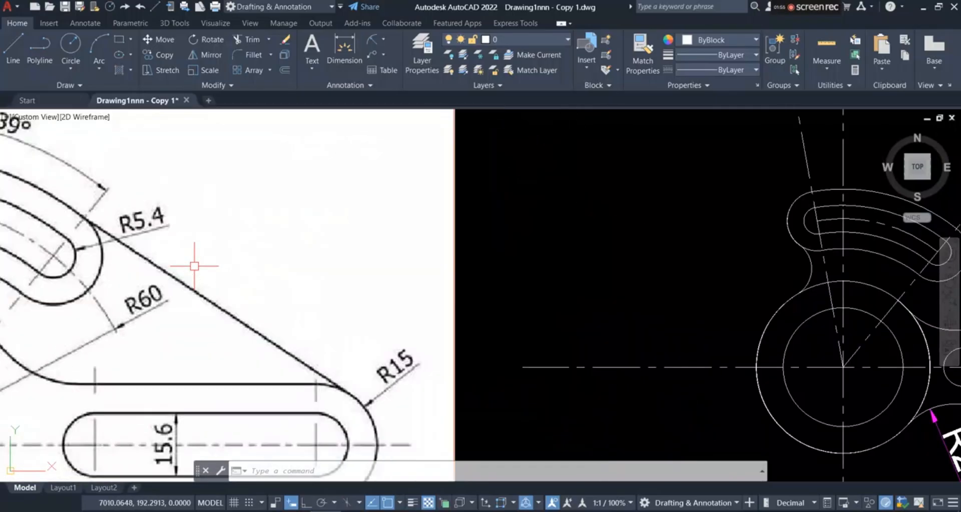
pyautogui.scroll(-2, 210, 265)
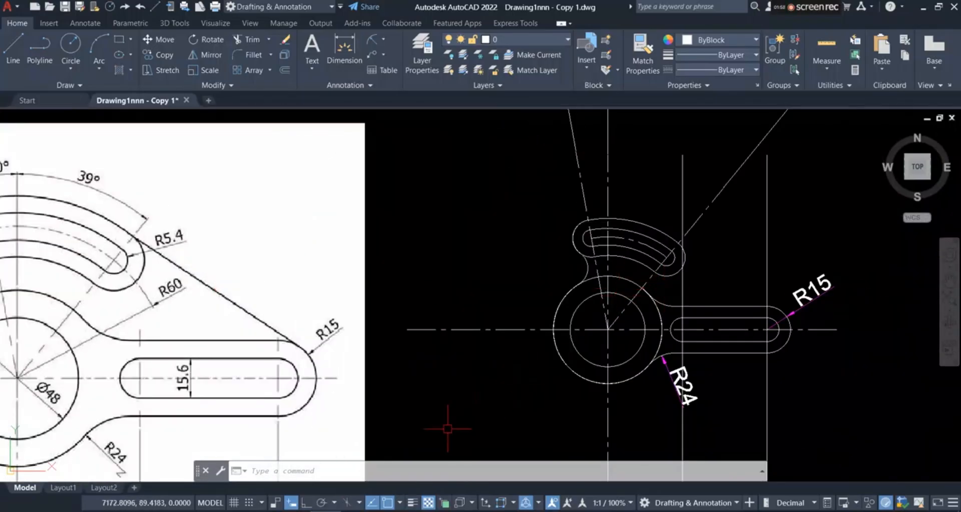
pyautogui.click(400, 504)
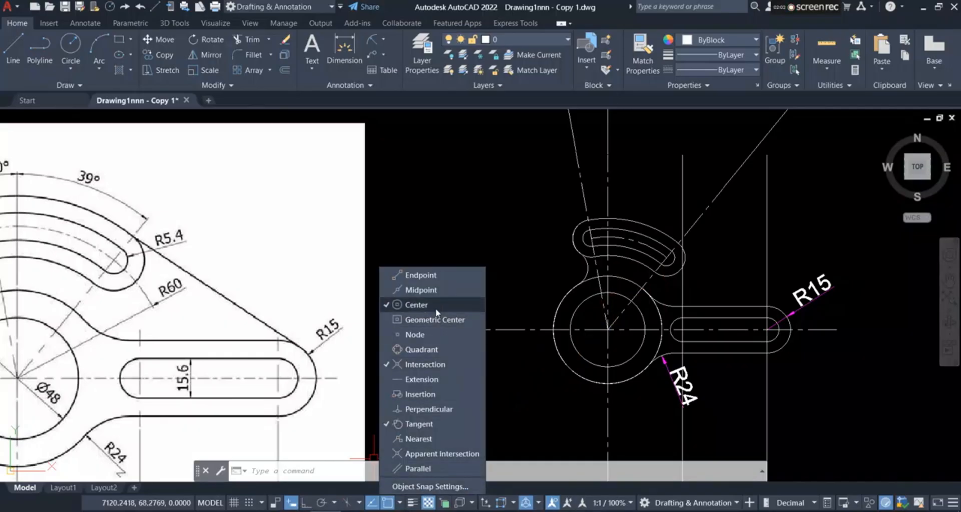
pyautogui.click(421, 365)
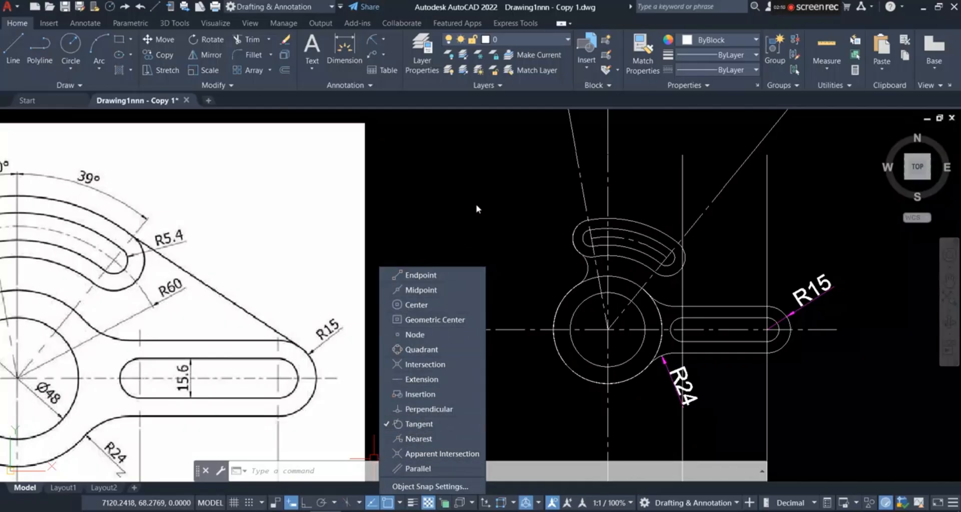
# - Draw a straight line tangent to the curved arm's outer edge near its 39° end and to the straight arm's R15 end arc
pyautogui.click(13, 50)
pyautogui.scroll(-4, 52, 119)
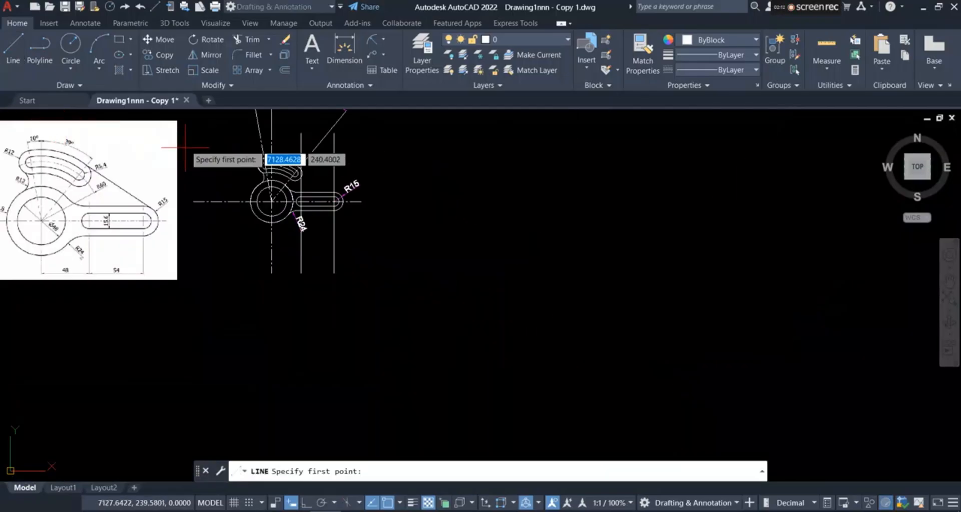
pyautogui.scroll(8, 239, 154)
pyautogui.click(577, 216)
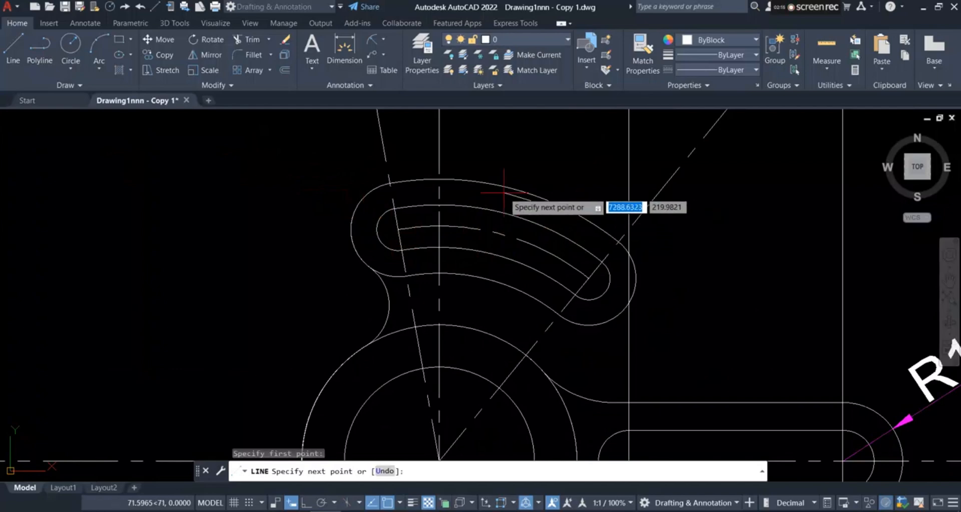
pyautogui.scroll(-4, 648, 279)
pyautogui.scroll(4, 788, 372)
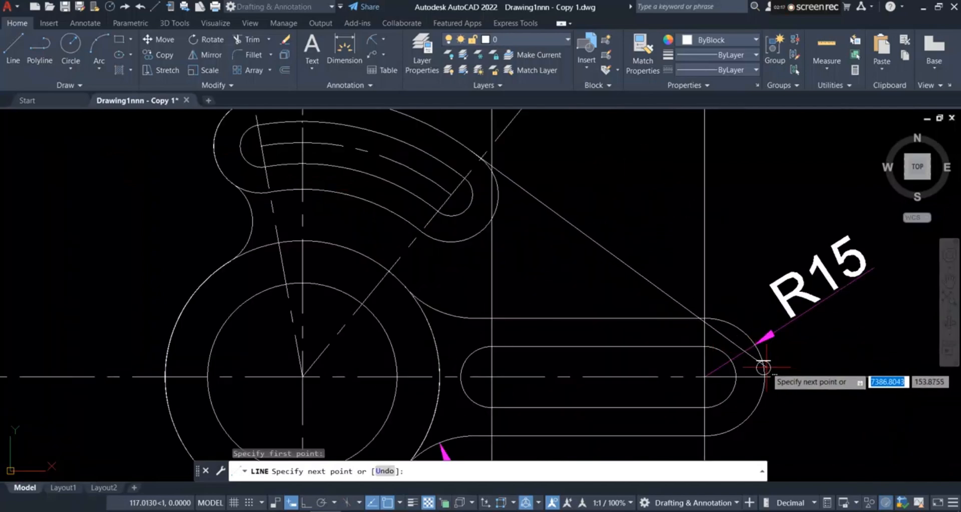
pyautogui.click(739, 328)
pyautogui.rightClick(768, 211)
pyautogui.click(780, 191)
pyautogui.scroll(-3, 652, 208)
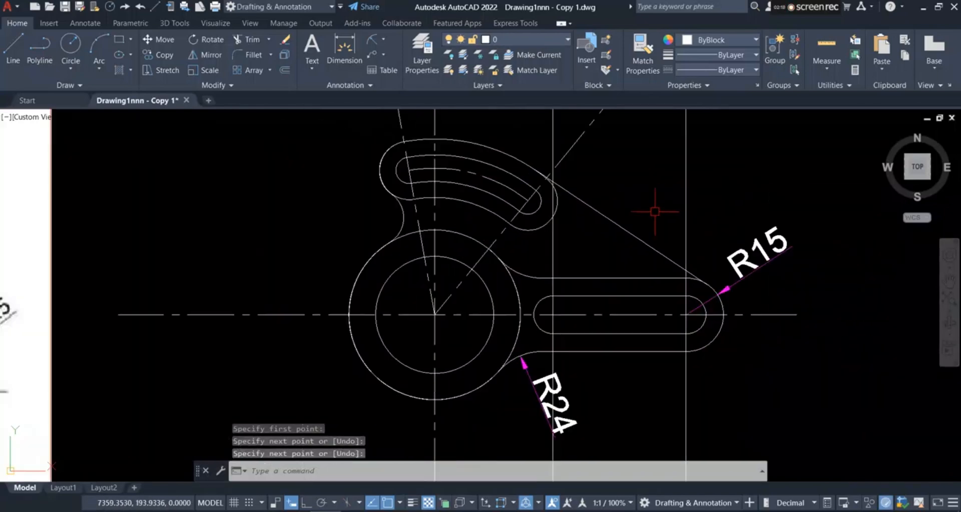
pyautogui.scroll(-3, 643, 214)
pyautogui.scroll(3, 622, 216)
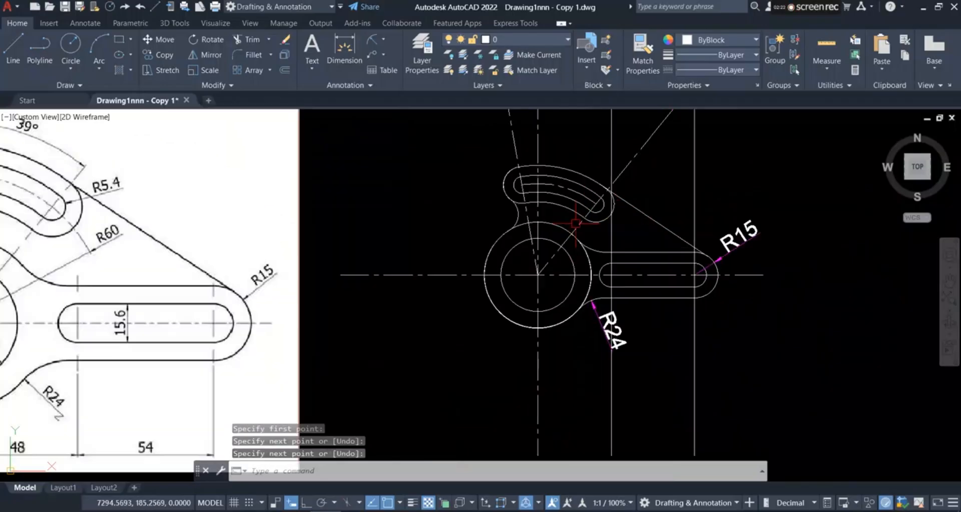
# - Select the two vertical construction lines that pass through the straight slot's end centres
pyautogui.click(611, 147)
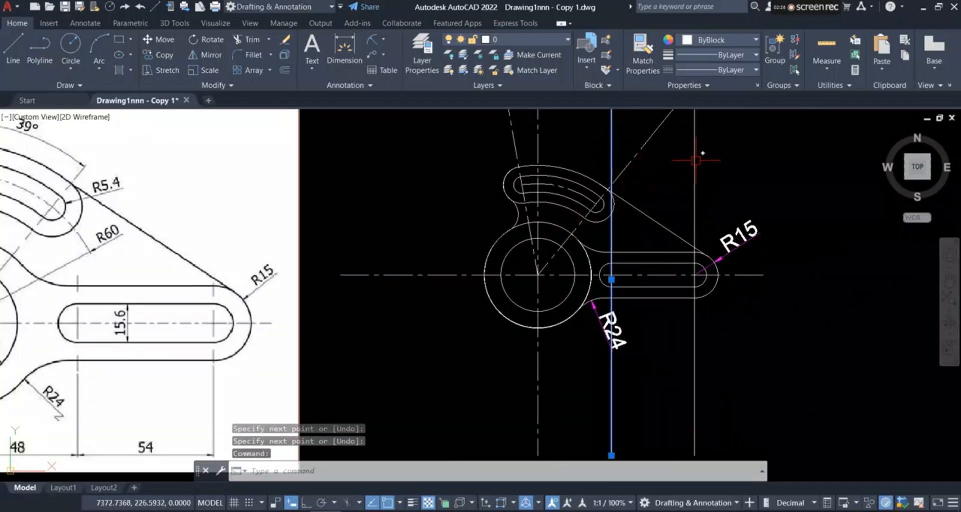
pyautogui.click(694, 160)
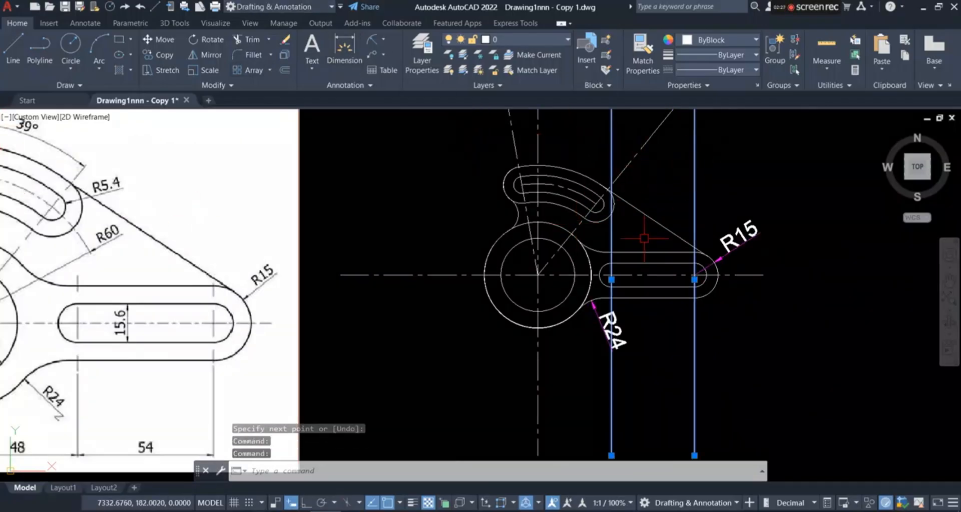
pyautogui.scroll(-2, 722, 313)
pyautogui.scroll(2, 726, 309)
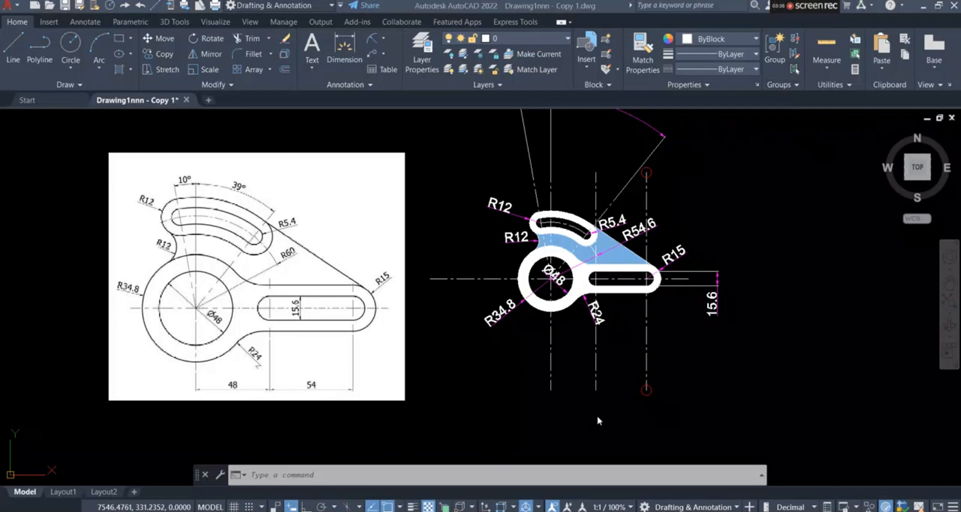
pyautogui.moveTo(793, 6)
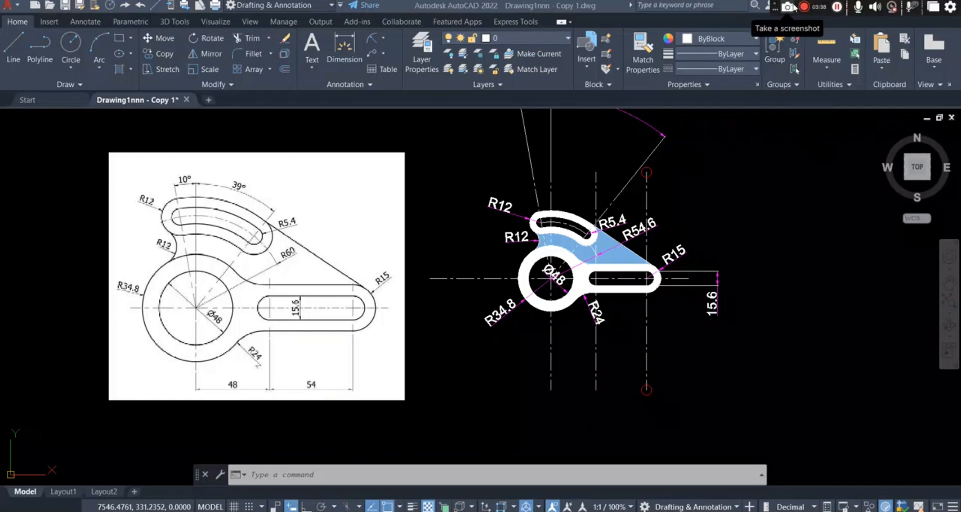